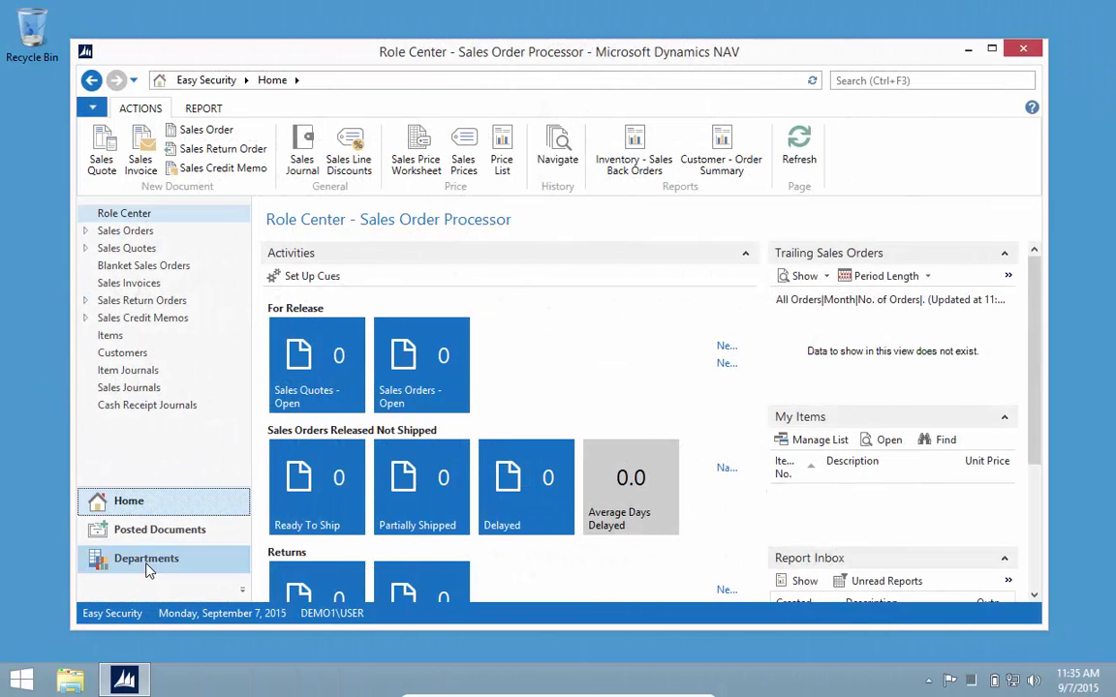
Open Security Setup from Easy Security's Roles and Logins department and check the installed Easy Security version.
{"action": "left_click", "coordinate": [150, 561]}
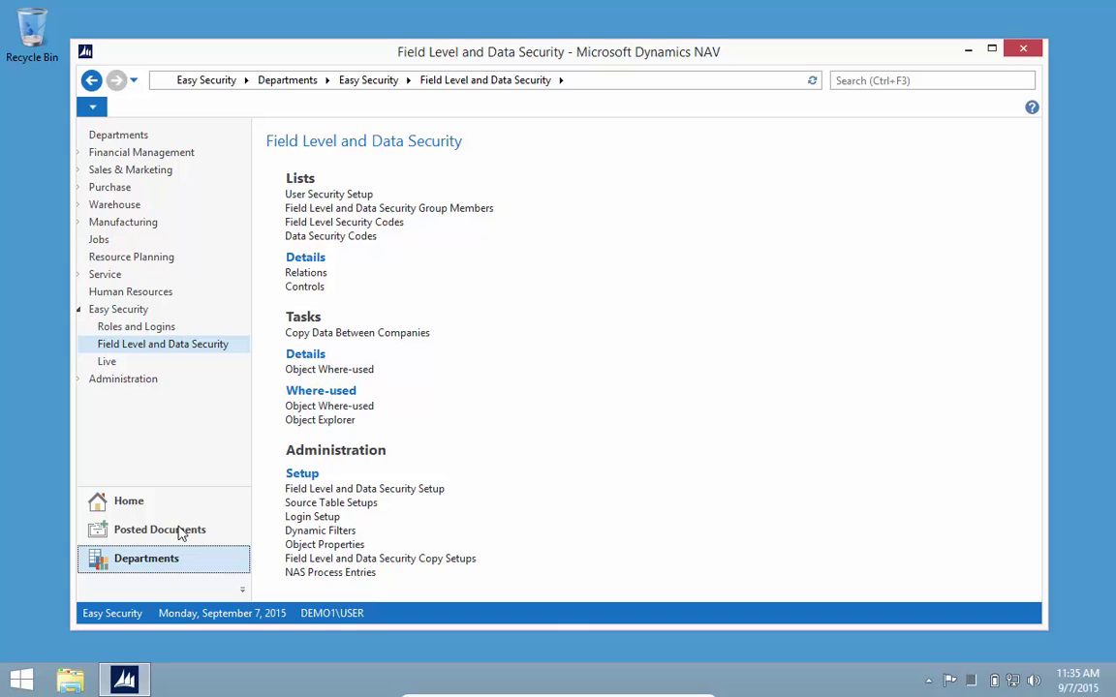
{"action": "left_click", "coordinate": [136, 327]}
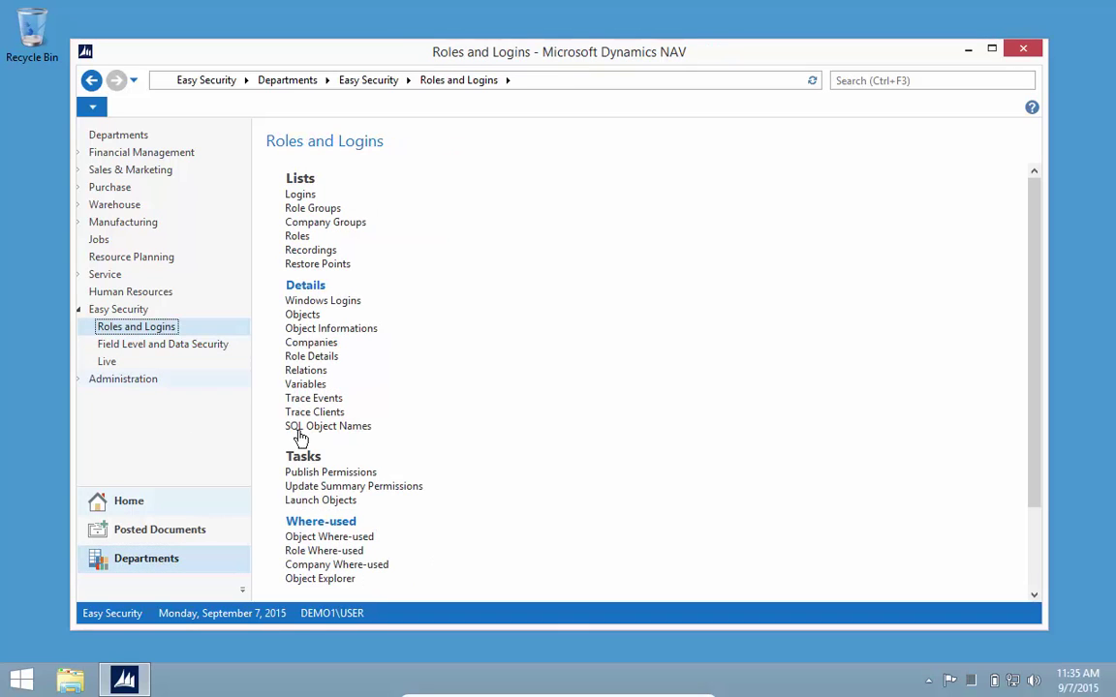
{"action": "scroll", "coordinate": [483, 497], "scroll_direction": "down", "scroll_amount": 2}
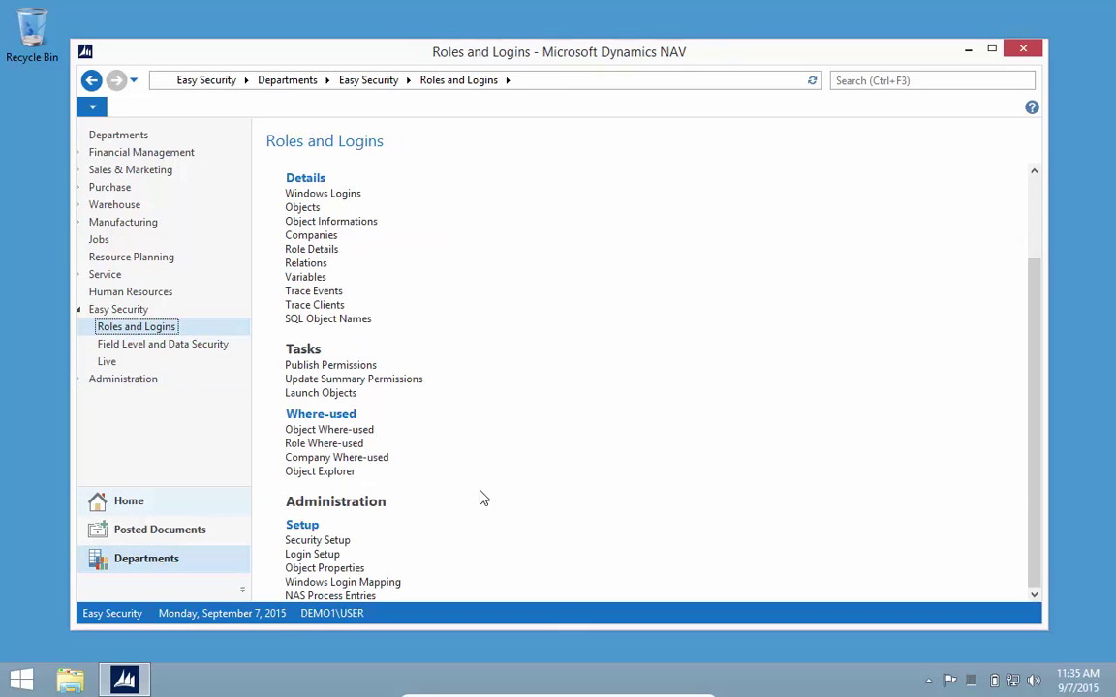
{"action": "left_click", "coordinate": [339, 542]}
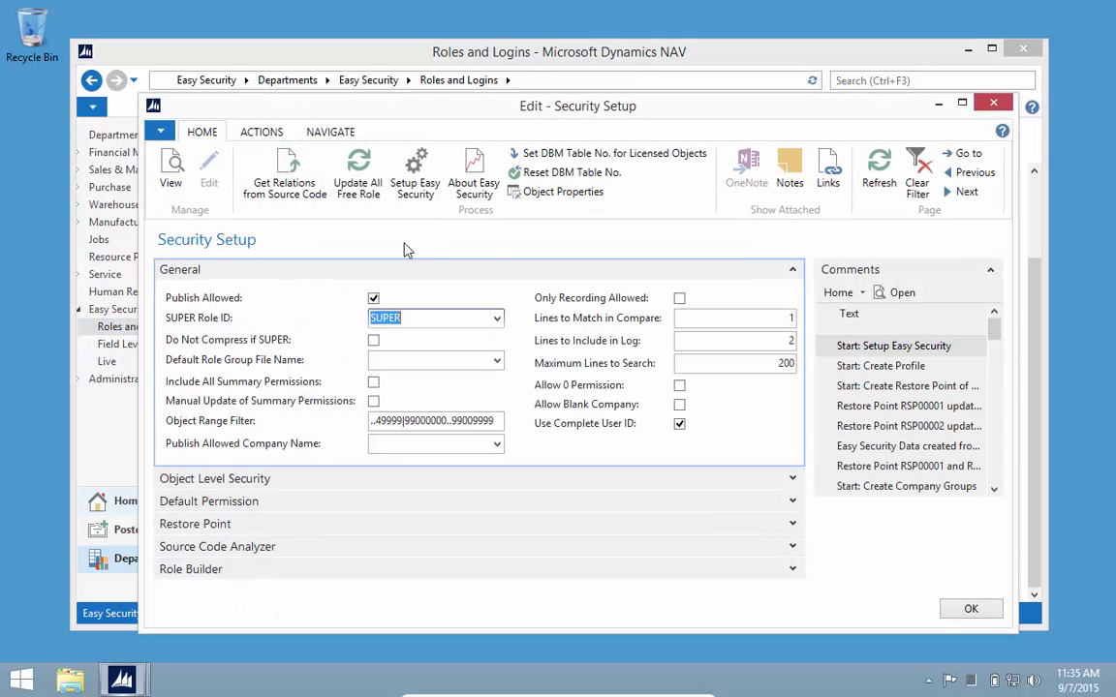
{"action": "left_click", "coordinate": [450, 175]}
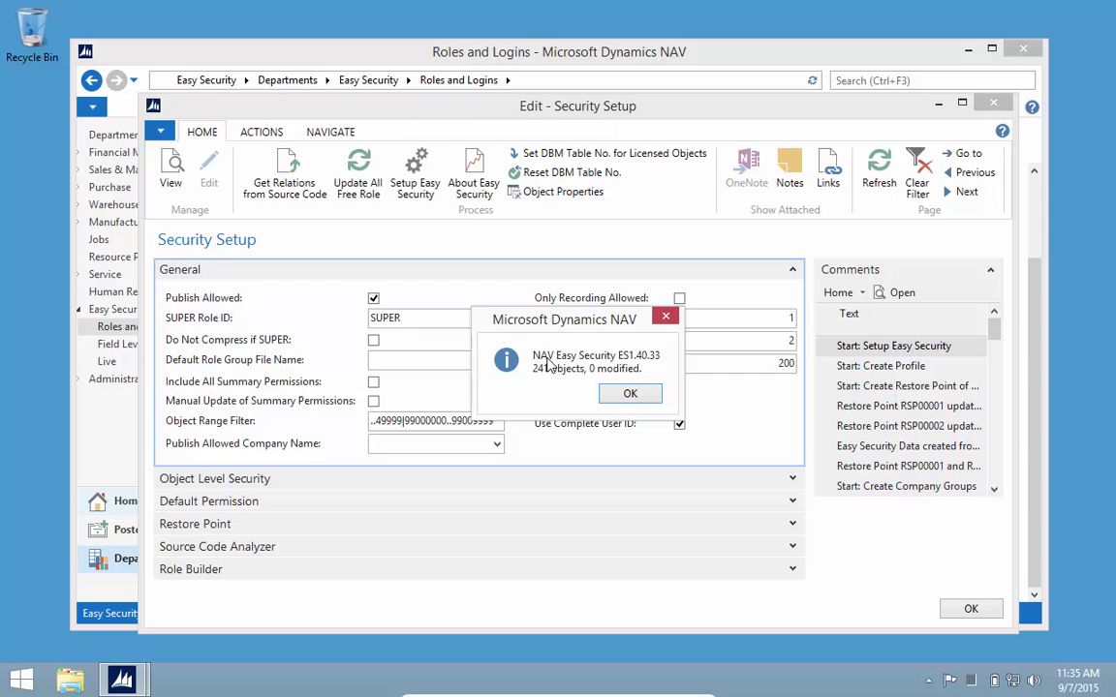
{"action": "key", "text": "Return"}
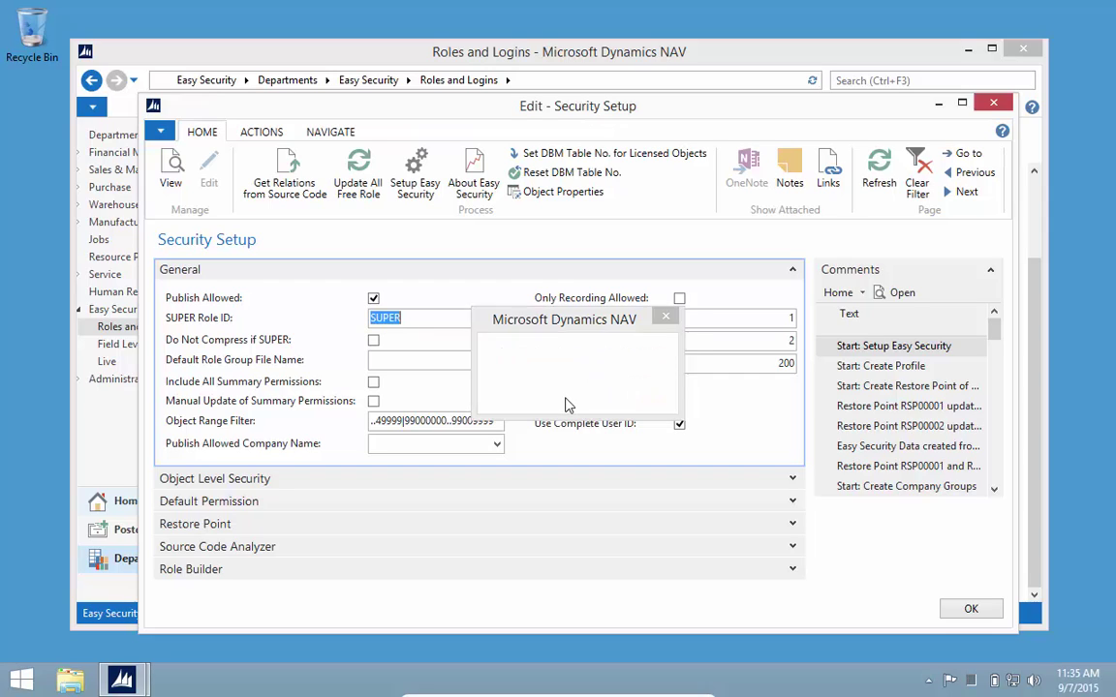
In File Explorer, browse to the NAV 2015 (8.00) folder of ES1.41.11 Easy Security under C:\Temp to examine the release files.
{"action": "left_click", "coordinate": [71, 682]}
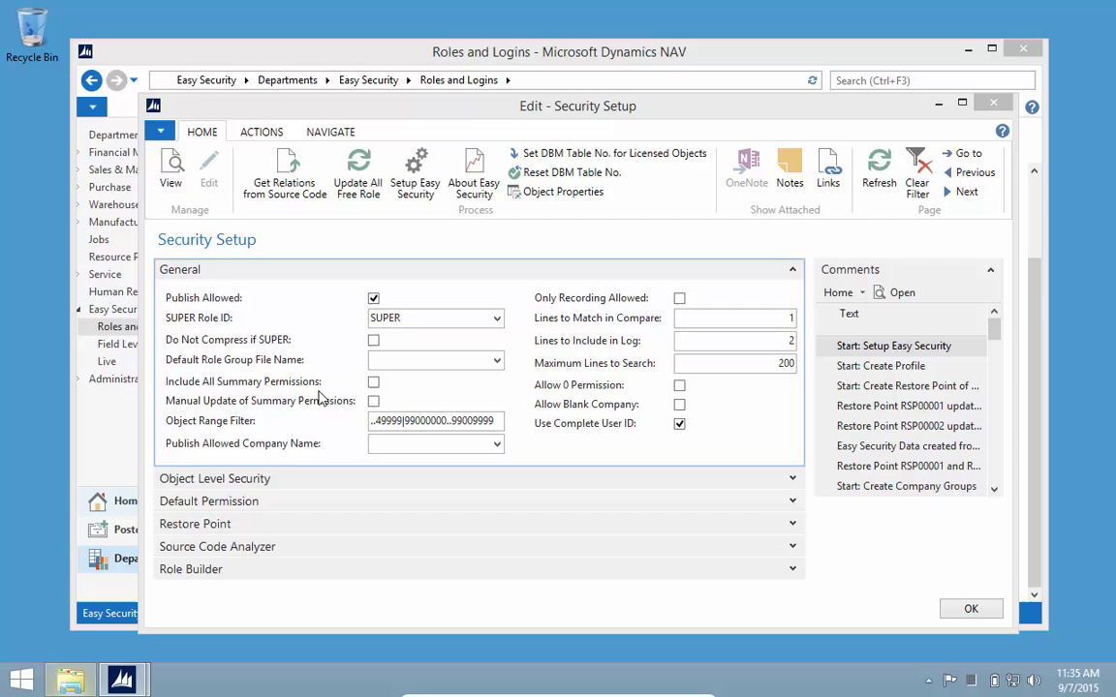
{"action": "left_click", "coordinate": [309, 361]}
{"action": "double_click", "coordinate": [310, 360]}
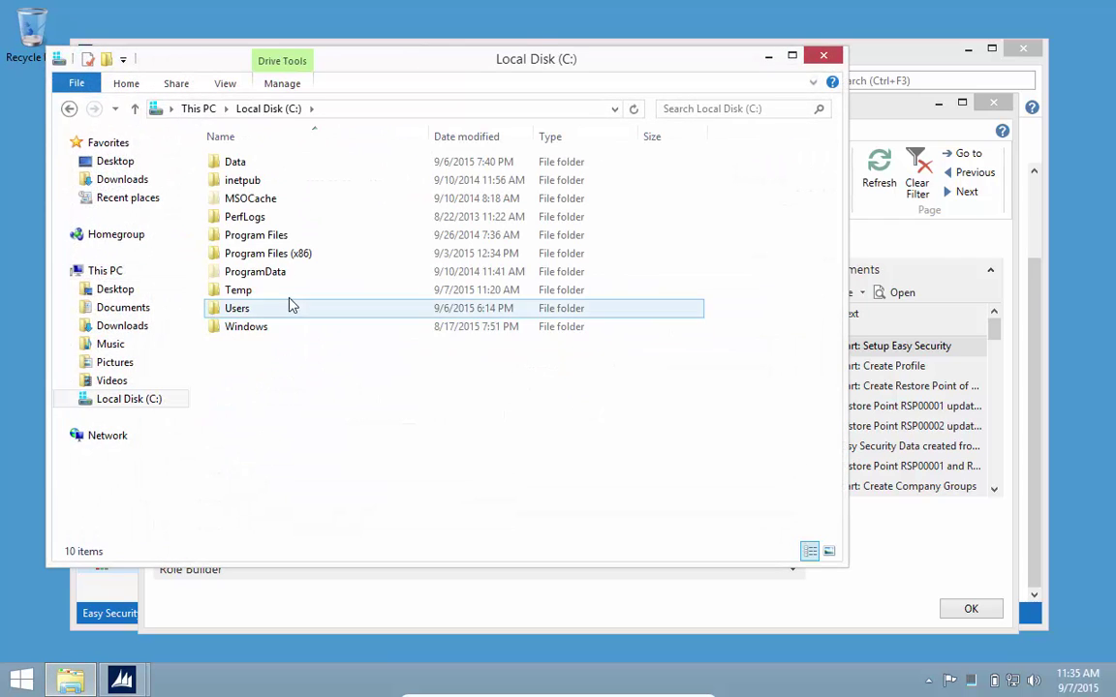
{"action": "double_click", "coordinate": [266, 292]}
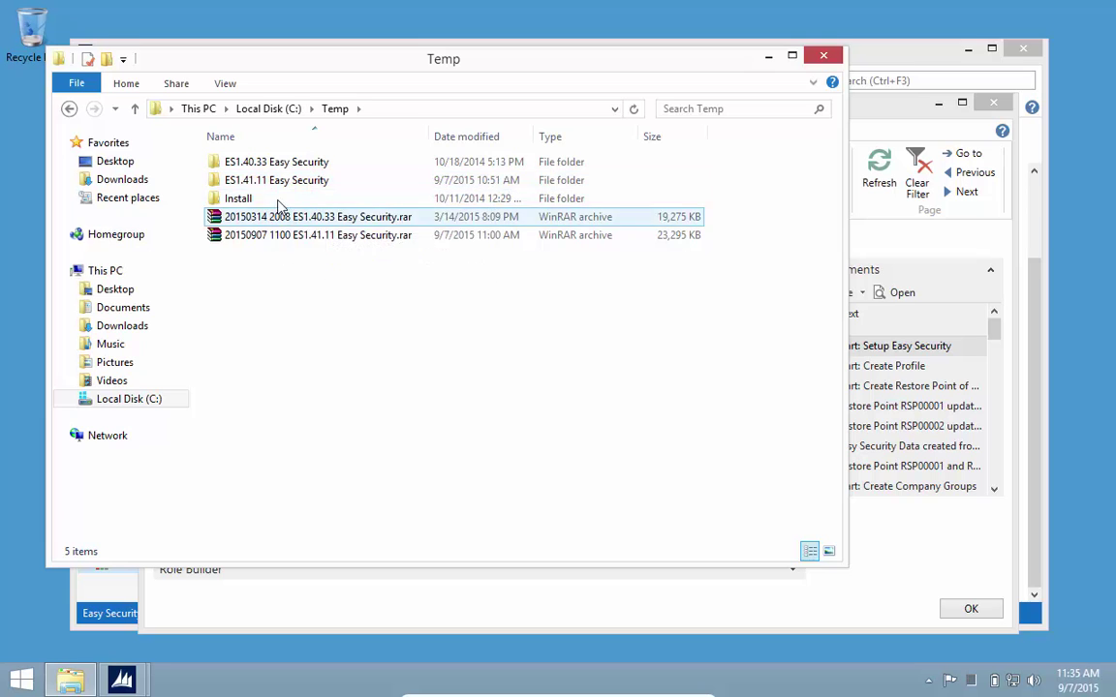
{"action": "double_click", "coordinate": [260, 180]}
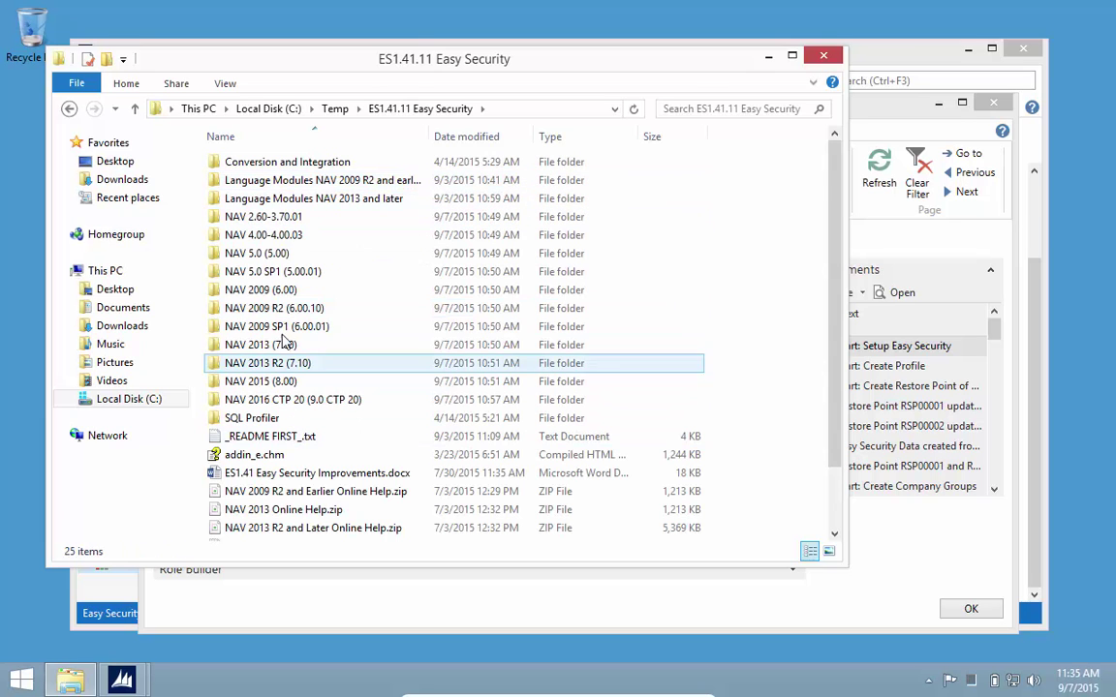
{"action": "double_click", "coordinate": [269, 384]}
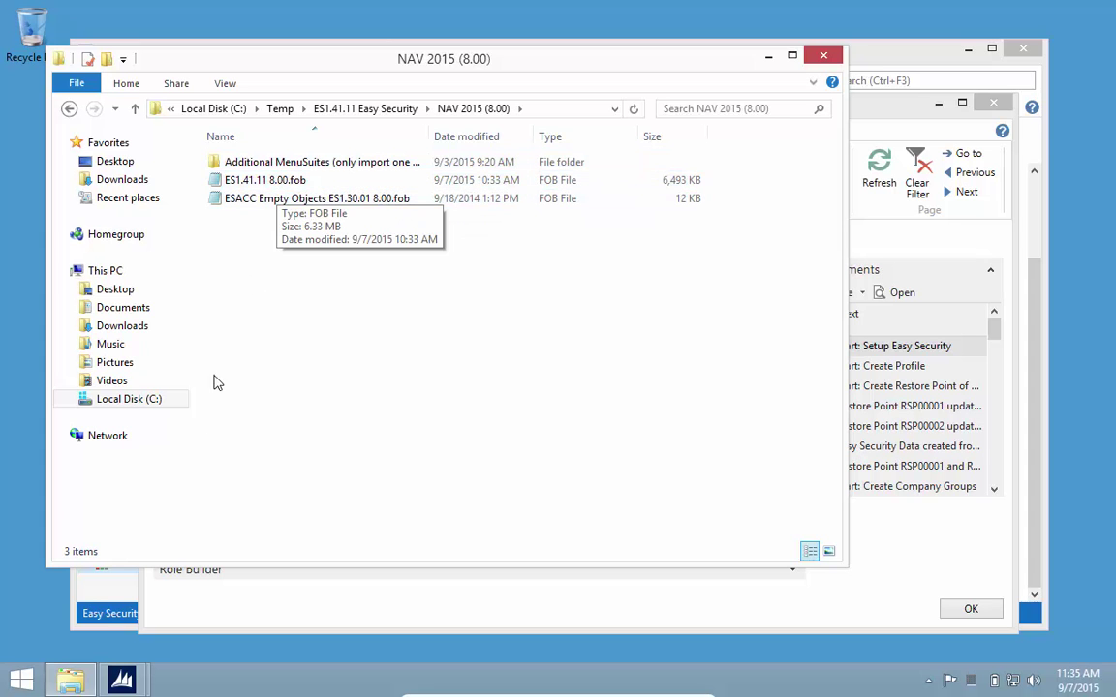
In the Dynamics NAV Development Environment, load ES1.41.11 8.00.fob from the ES1.41.11 NAV 2015 (8.00) folder for object import.
{"action": "left_click", "coordinate": [29, 678]}
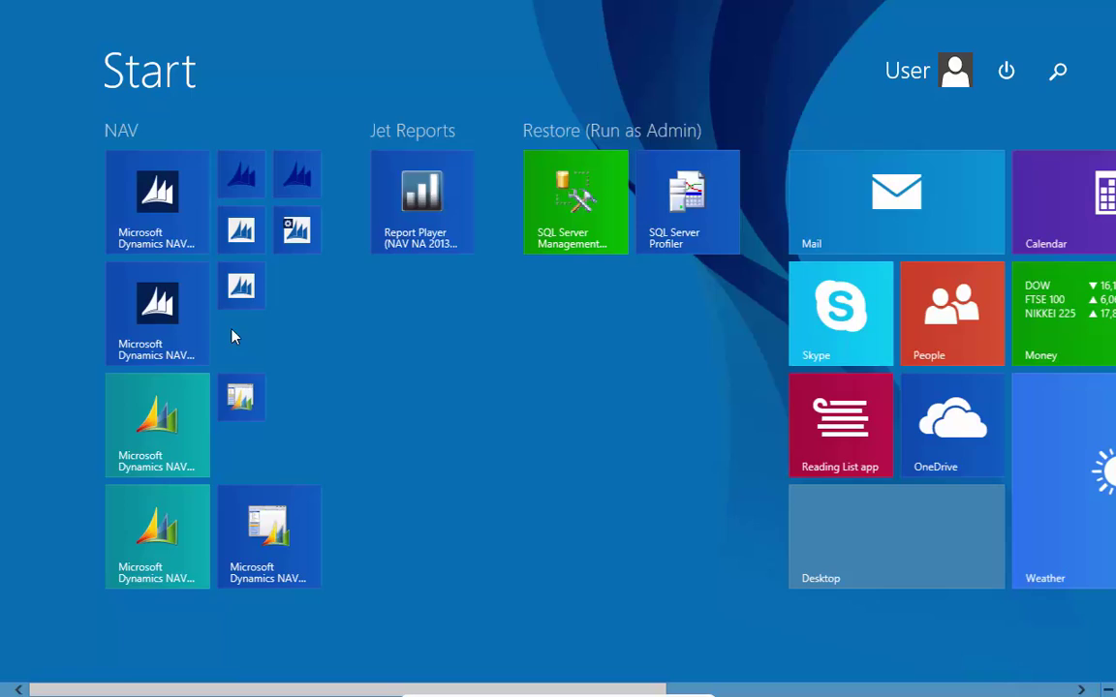
{"action": "left_click", "coordinate": [241, 233]}
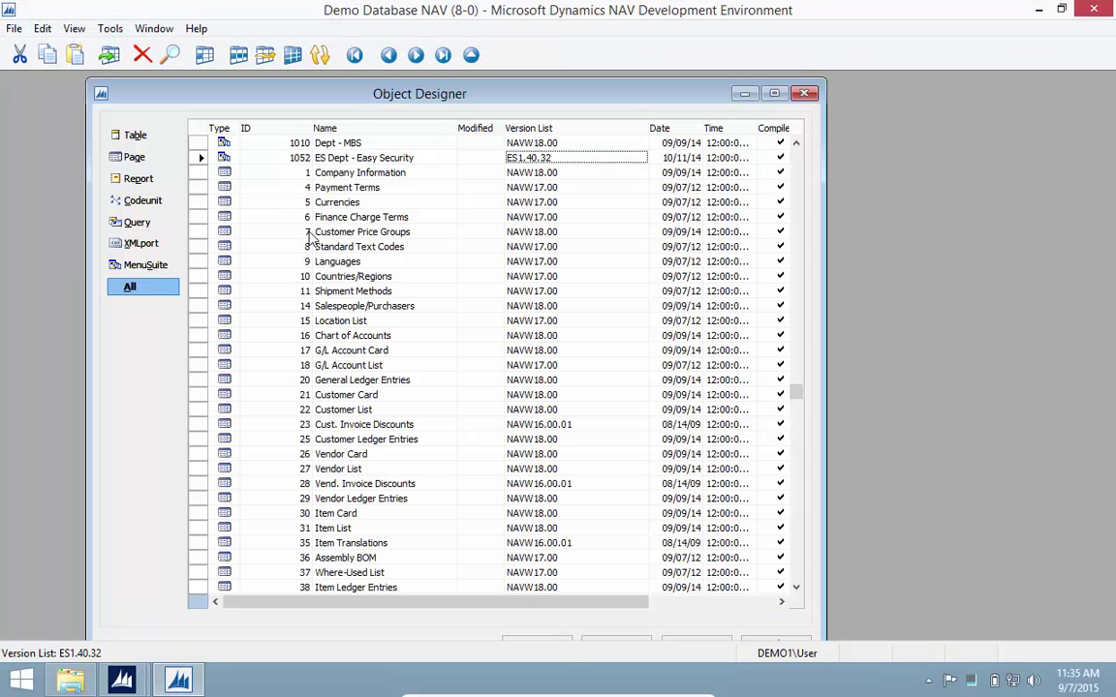
{"action": "key", "text": "alt+f"}
{"action": "key", "text": "i"}
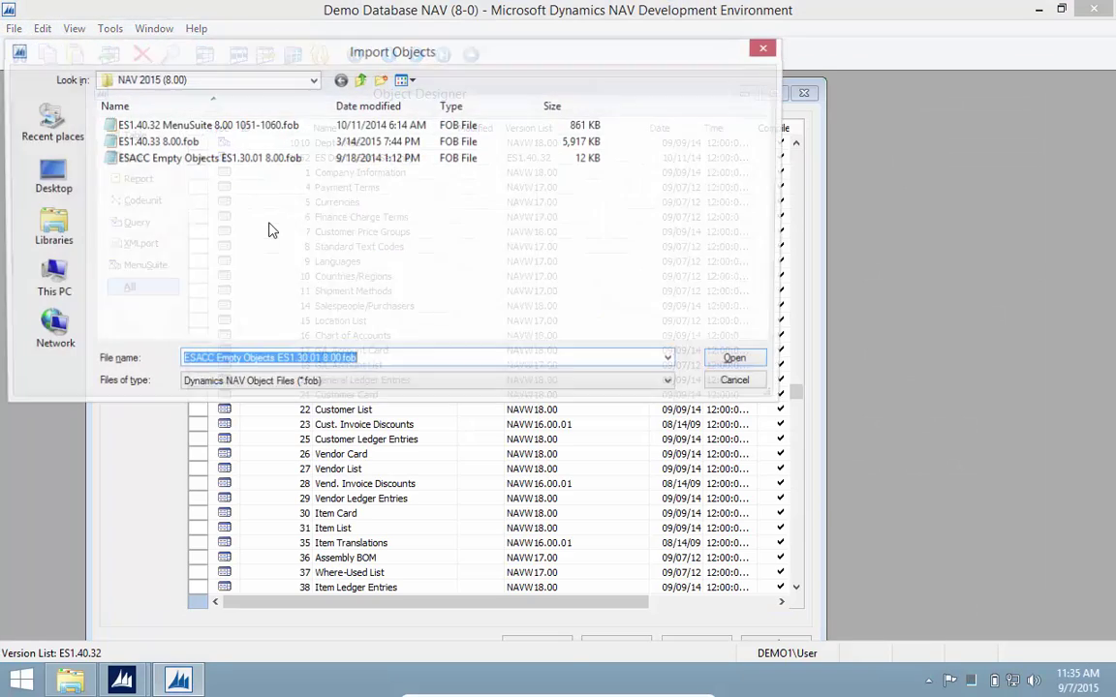
{"action": "left_click", "coordinate": [360, 80]}
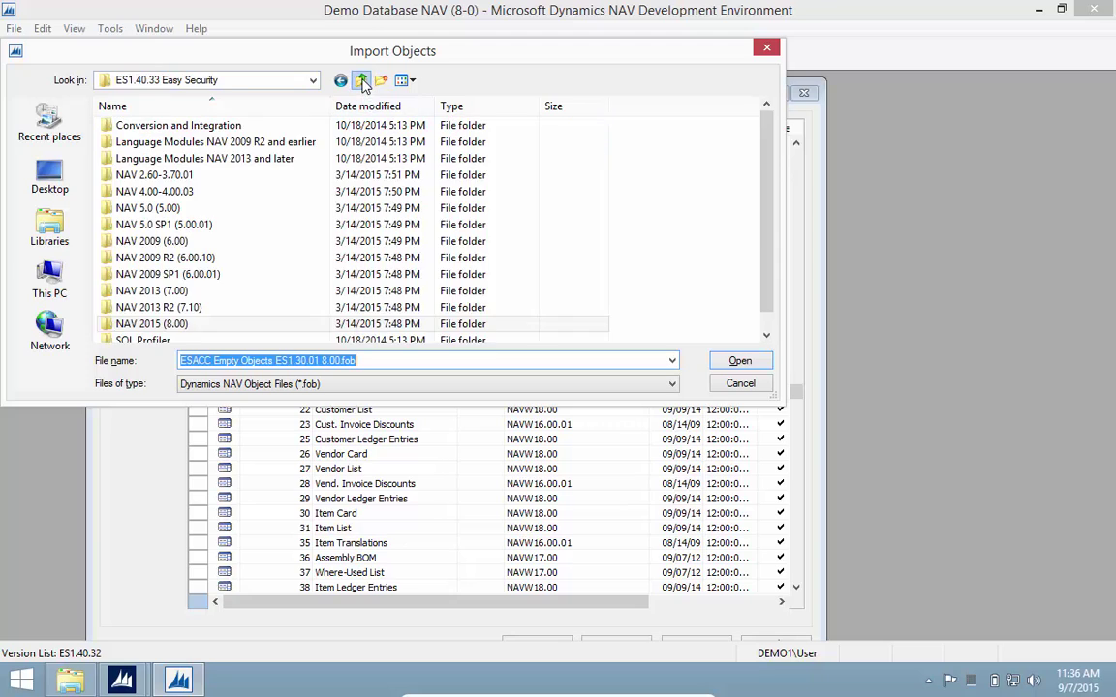
{"action": "left_click", "coordinate": [361, 80]}
{"action": "double_click", "coordinate": [155, 143]}
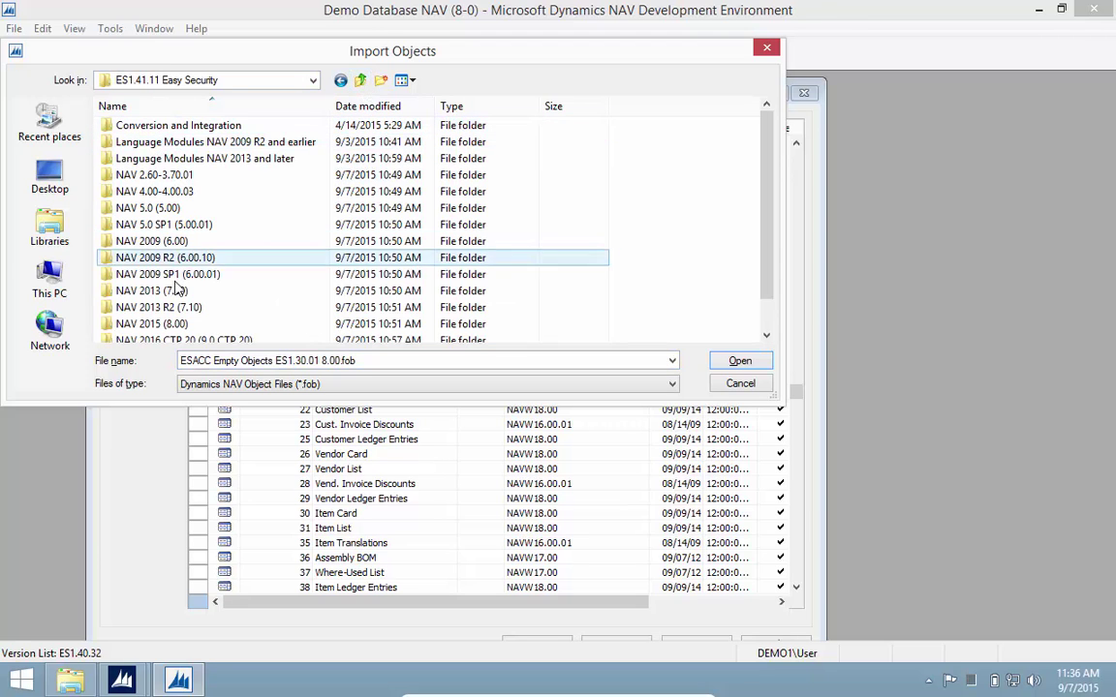
{"action": "double_click", "coordinate": [170, 323]}
{"action": "left_click", "coordinate": [163, 159]}
{"action": "left_click", "coordinate": [153, 142]}
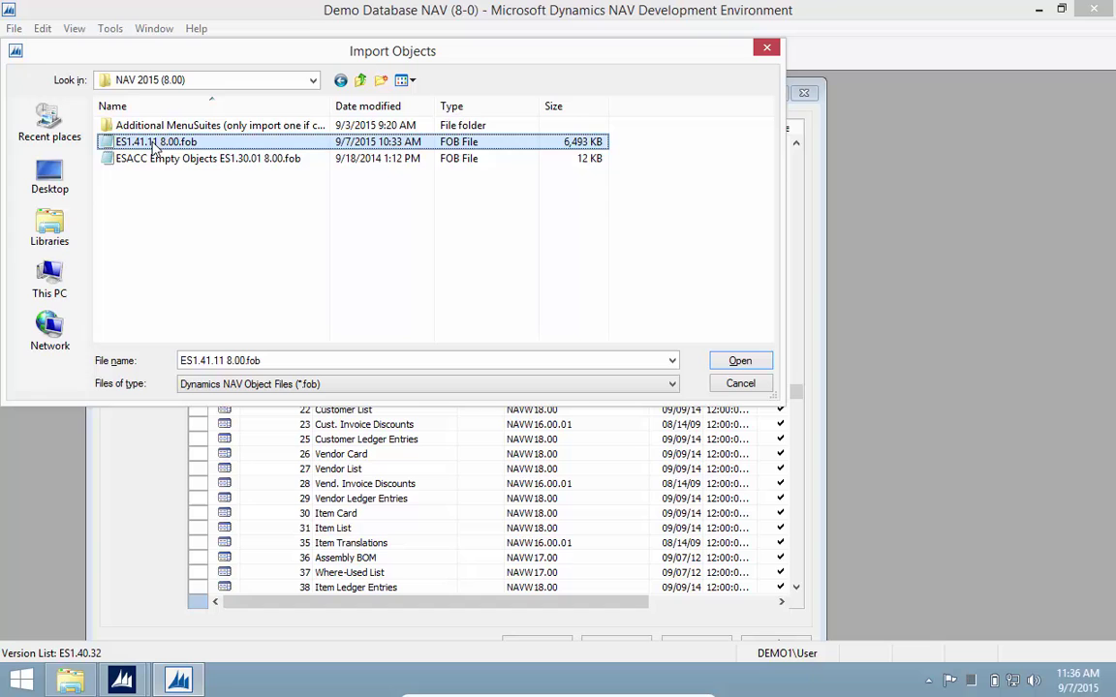
{"action": "left_click", "coordinate": [364, 163], "text": "shift"}
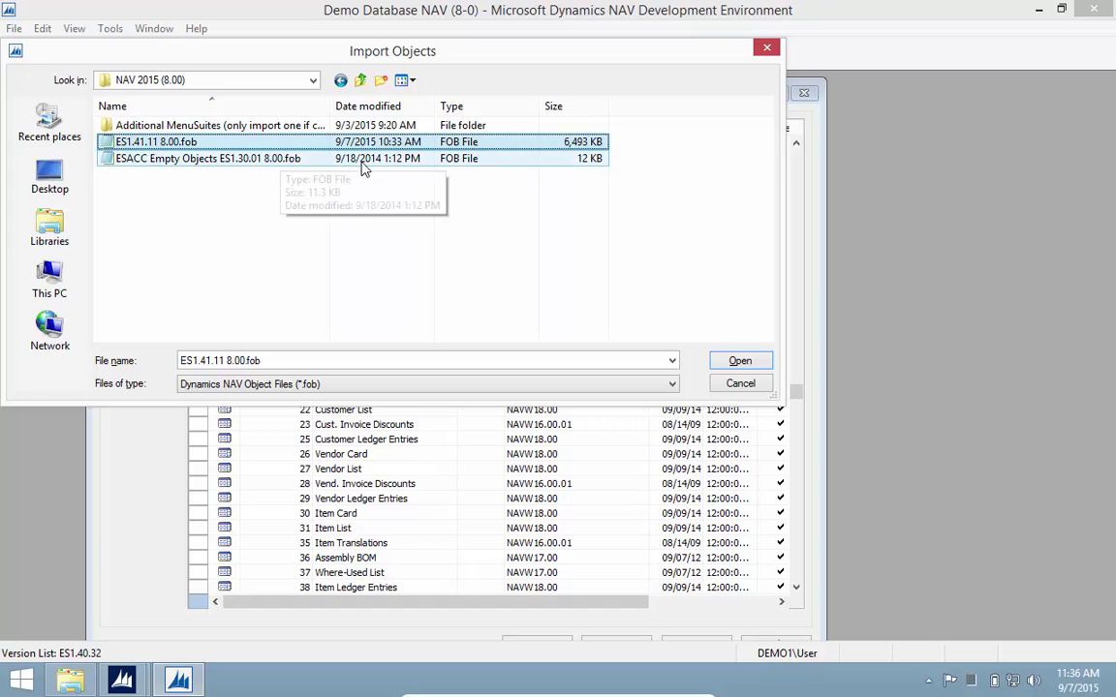
{"action": "left_click", "coordinate": [744, 363]}
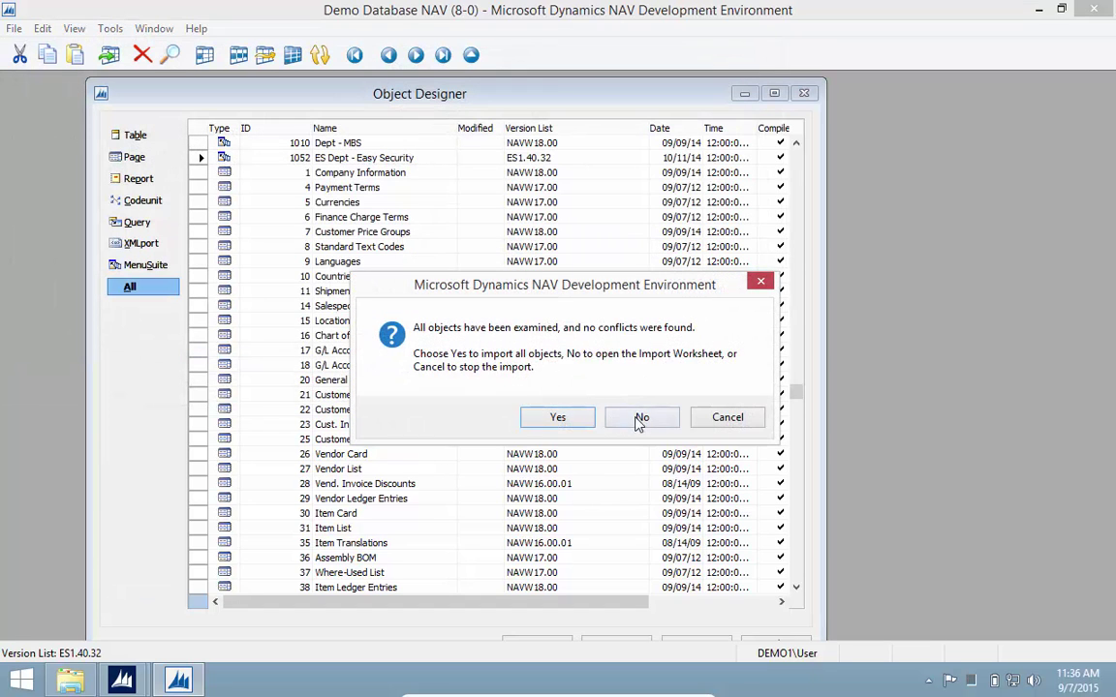
Review the objects in the Import Worksheet, then import them with schema synchronization set to Now - with validation.
{"action": "left_click", "coordinate": [644, 419]}
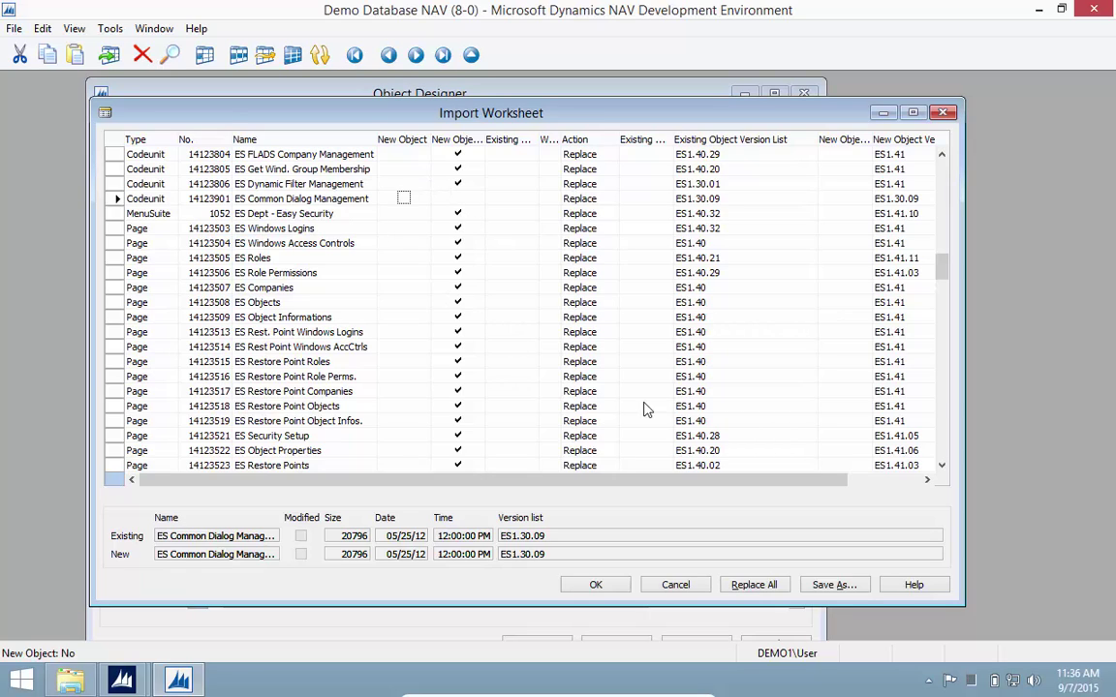
{"action": "left_click", "coordinate": [598, 586]}
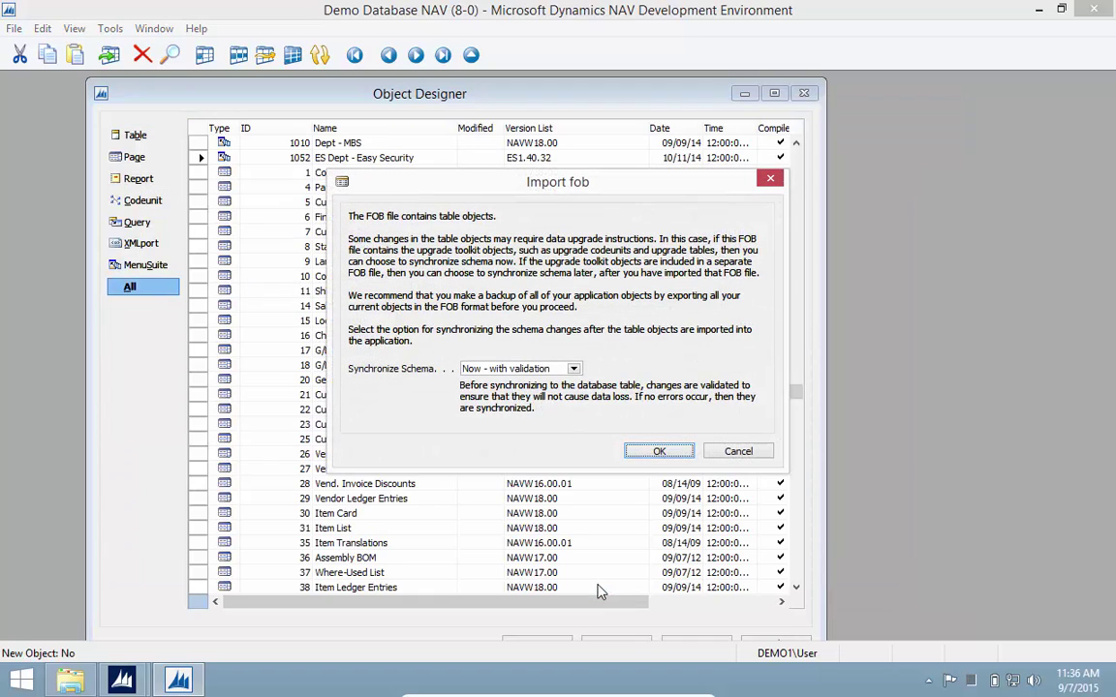
{"action": "left_click", "coordinate": [657, 452]}
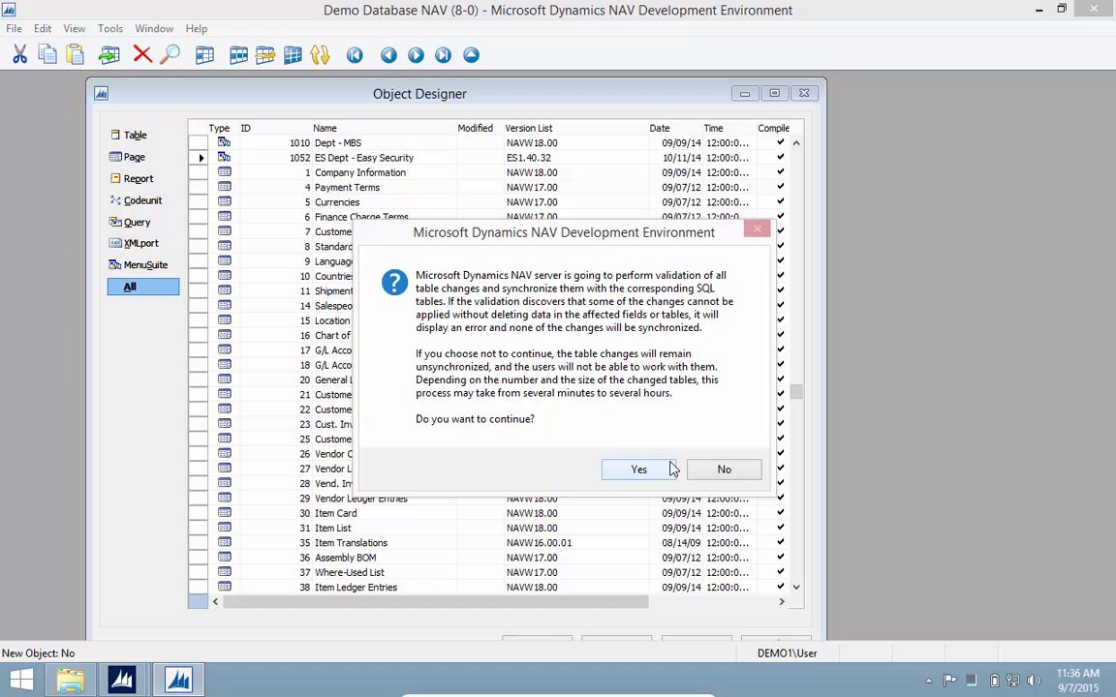
{"action": "left_click", "coordinate": [639, 469]}
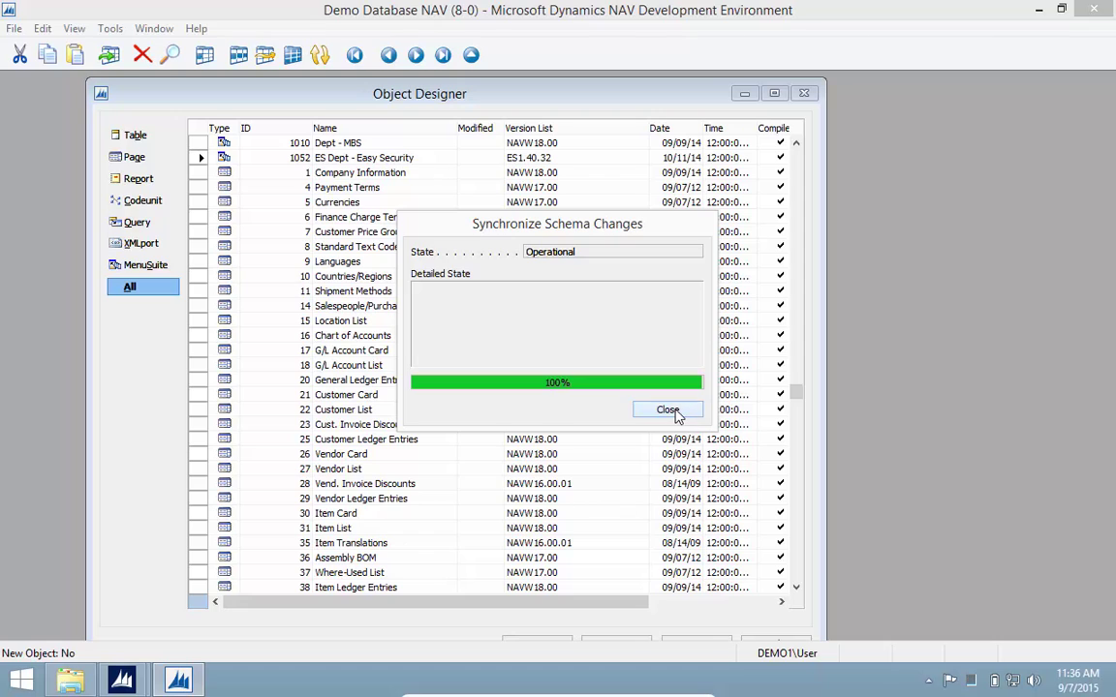
{"action": "left_click", "coordinate": [671, 411]}
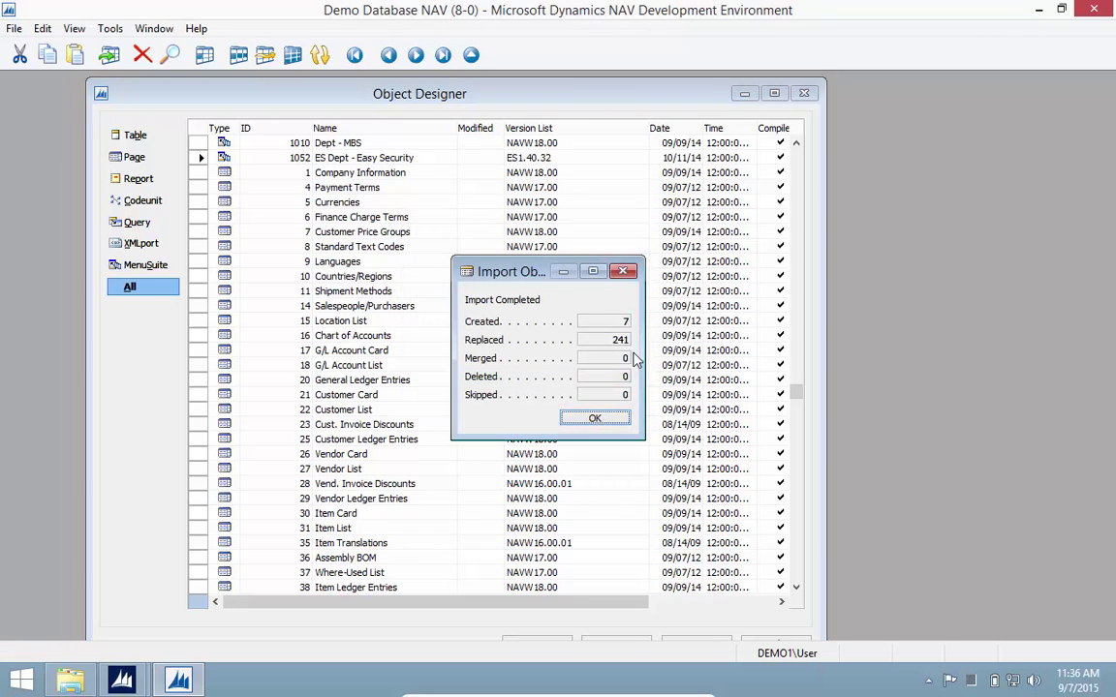
{"action": "left_click", "coordinate": [593, 420]}
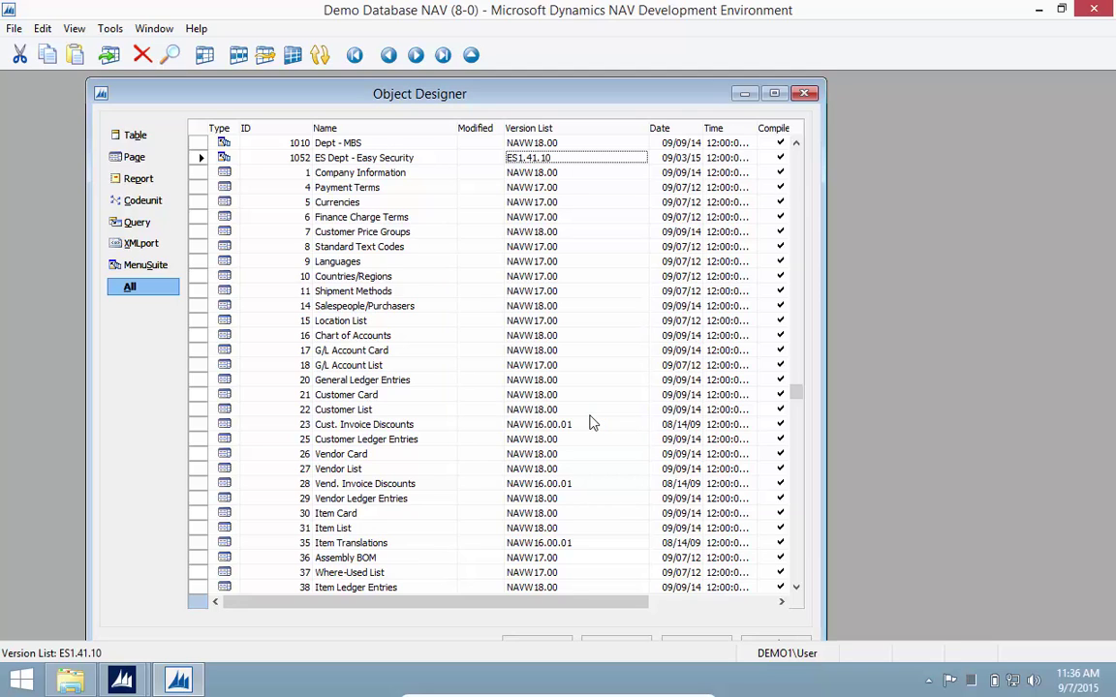
Filter the object version list to ES1* and compile all filtered objects, synchronizing the schema now with validation.
{"action": "key", "text": "F7"}
{"action": "type", "text": "ES1*"}
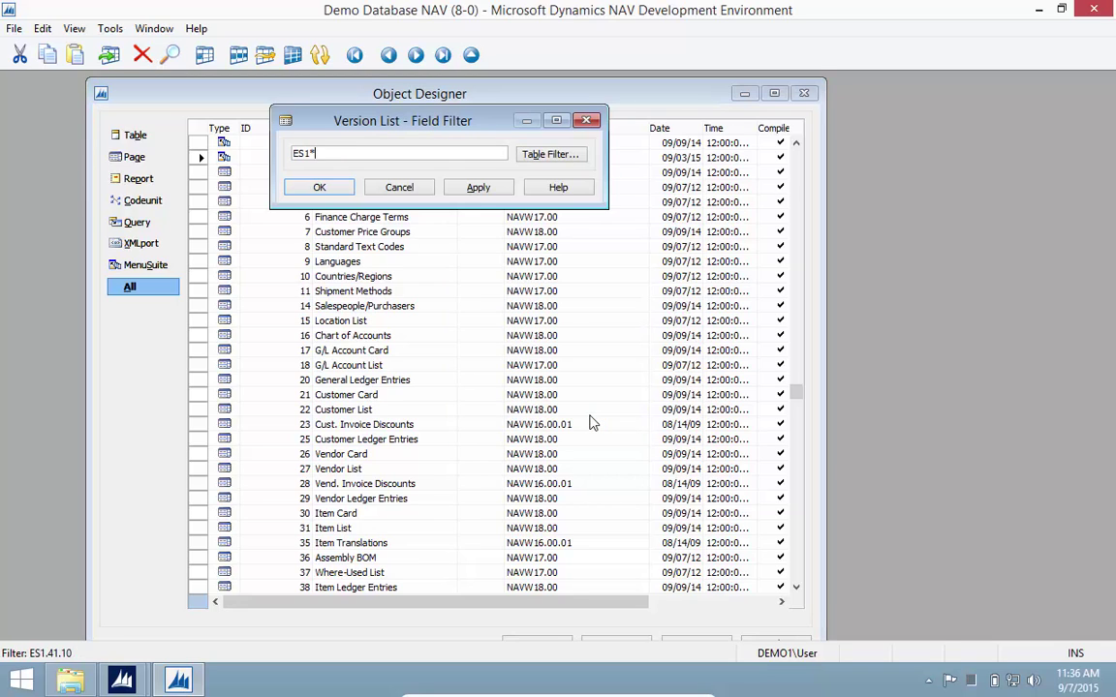
{"action": "key", "text": "Return"}
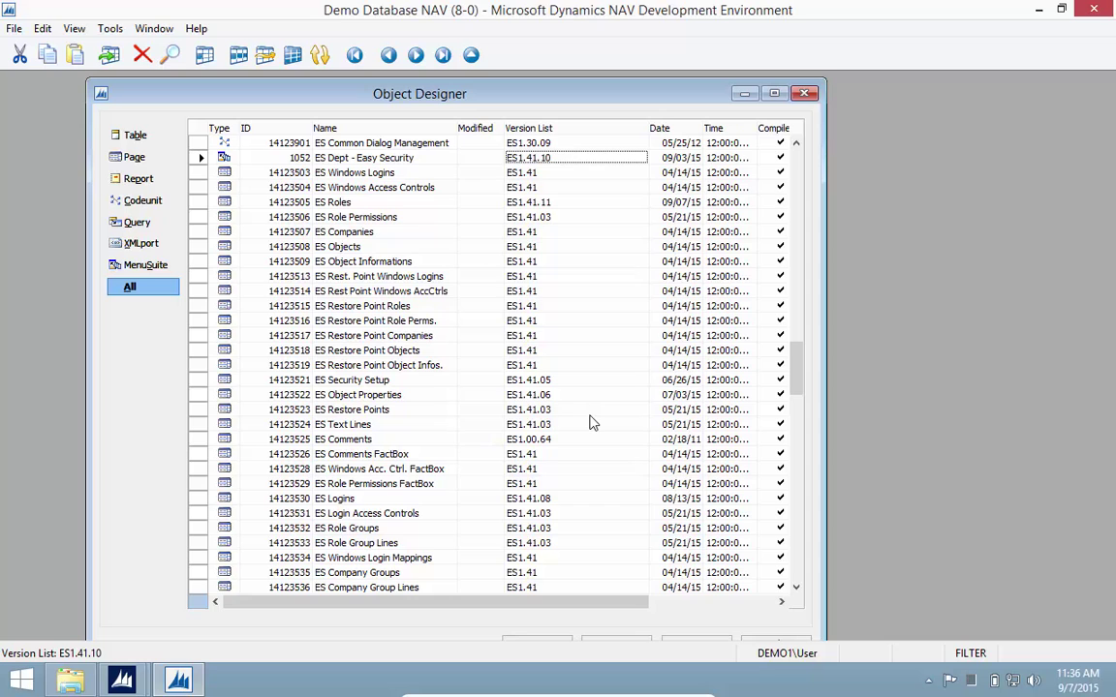
{"action": "key", "text": "ctrl+a"}
{"action": "key", "text": "F11"}
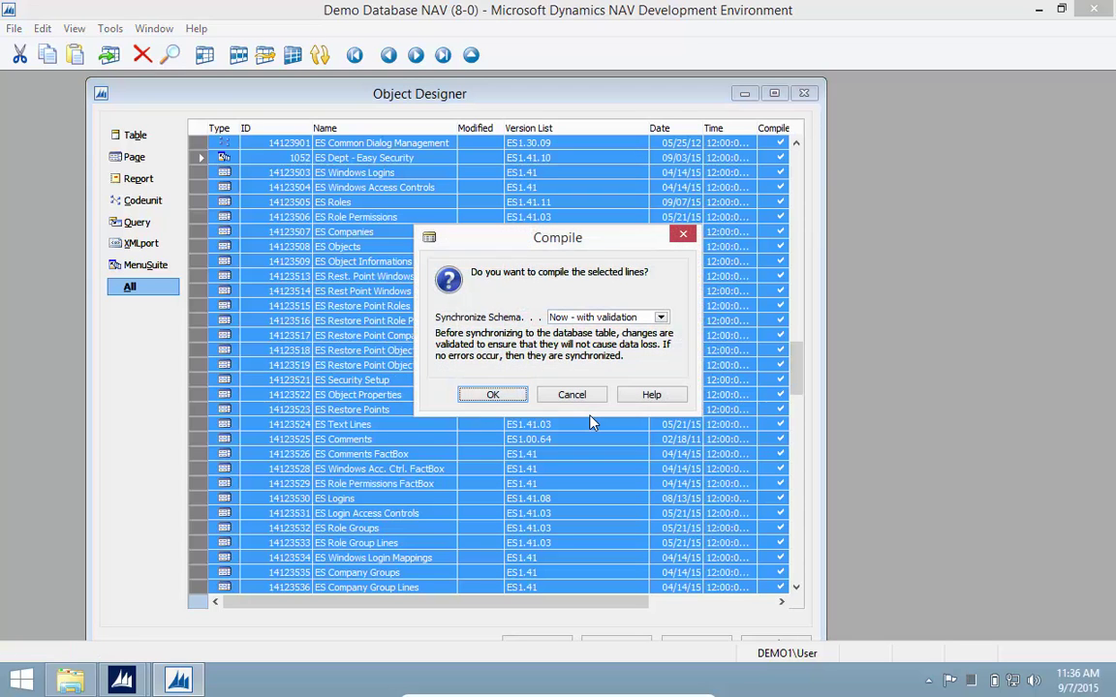
{"action": "key", "text": "Return"}
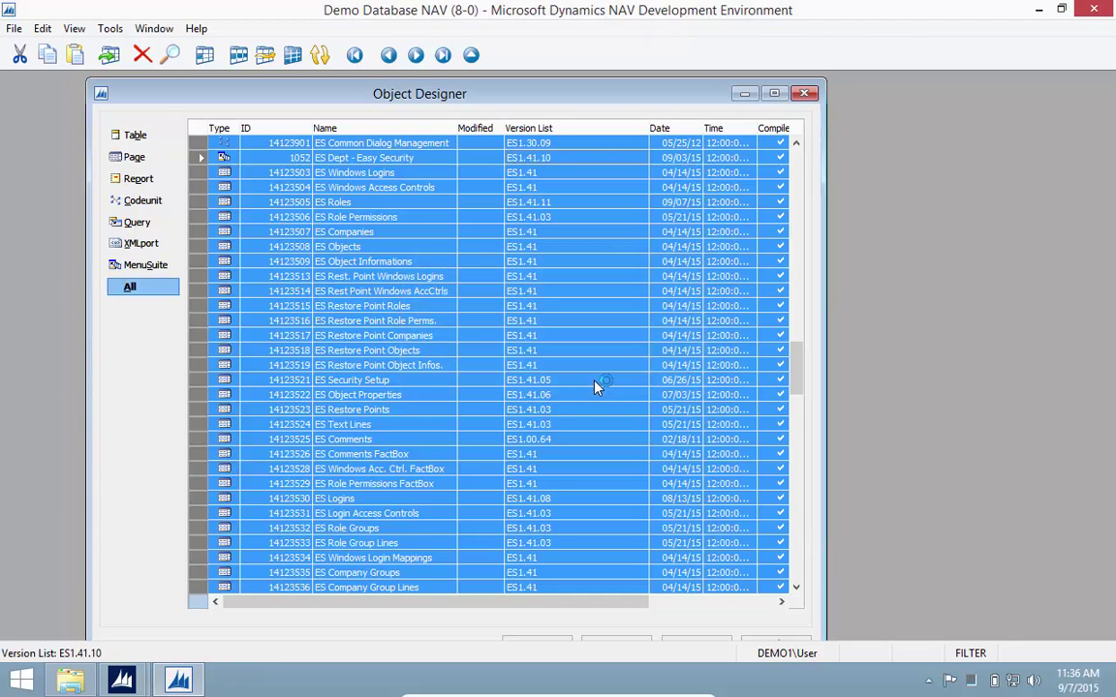
Compile all MenuSuite objects with the version filter removed, and close the development environment and the File Explorer window.
{"action": "left_click", "coordinate": [147, 265]}
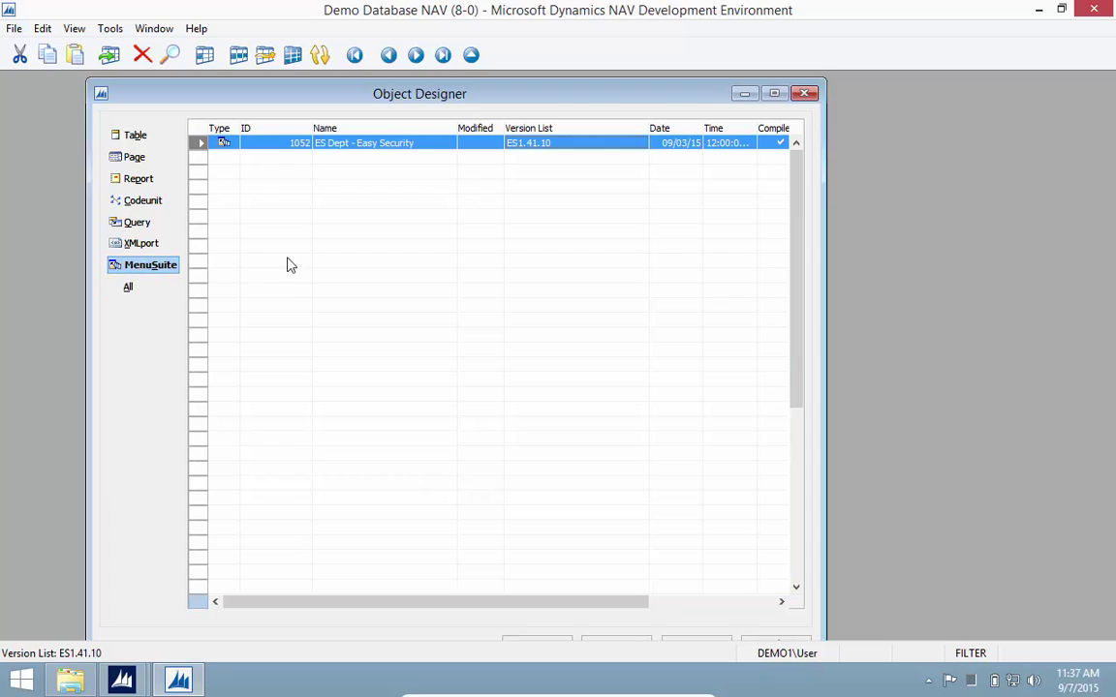
{"action": "left_click", "coordinate": [292, 54]}
{"action": "left_click", "coordinate": [258, 158]}
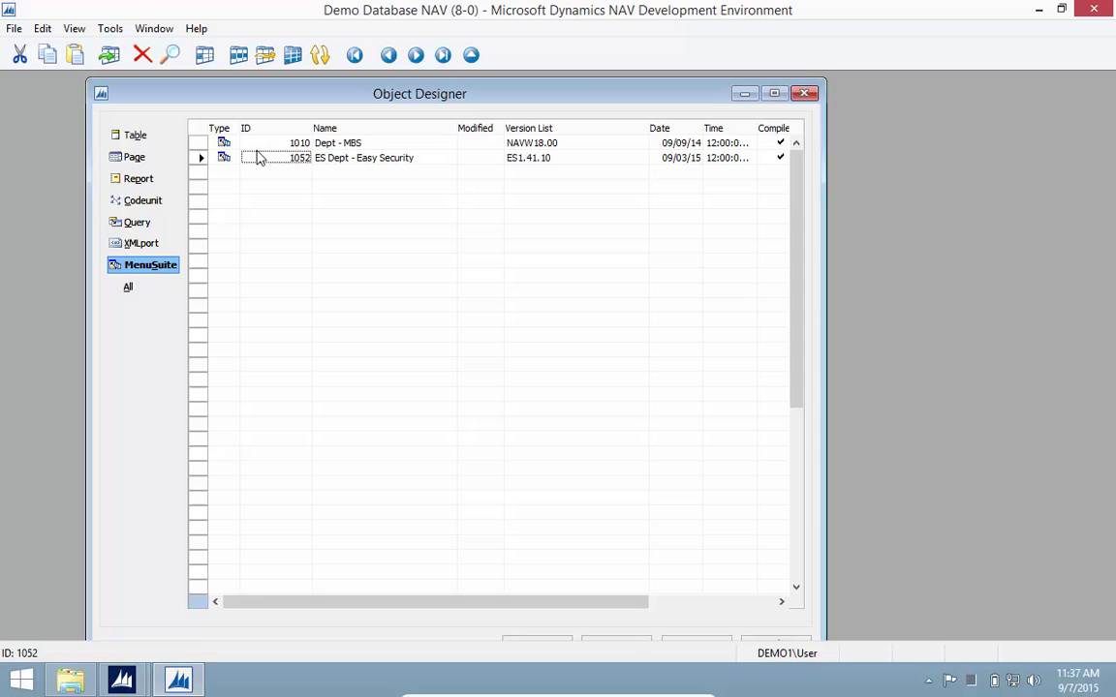
{"action": "key", "text": "ctrl+a"}
{"action": "key", "text": "F11"}
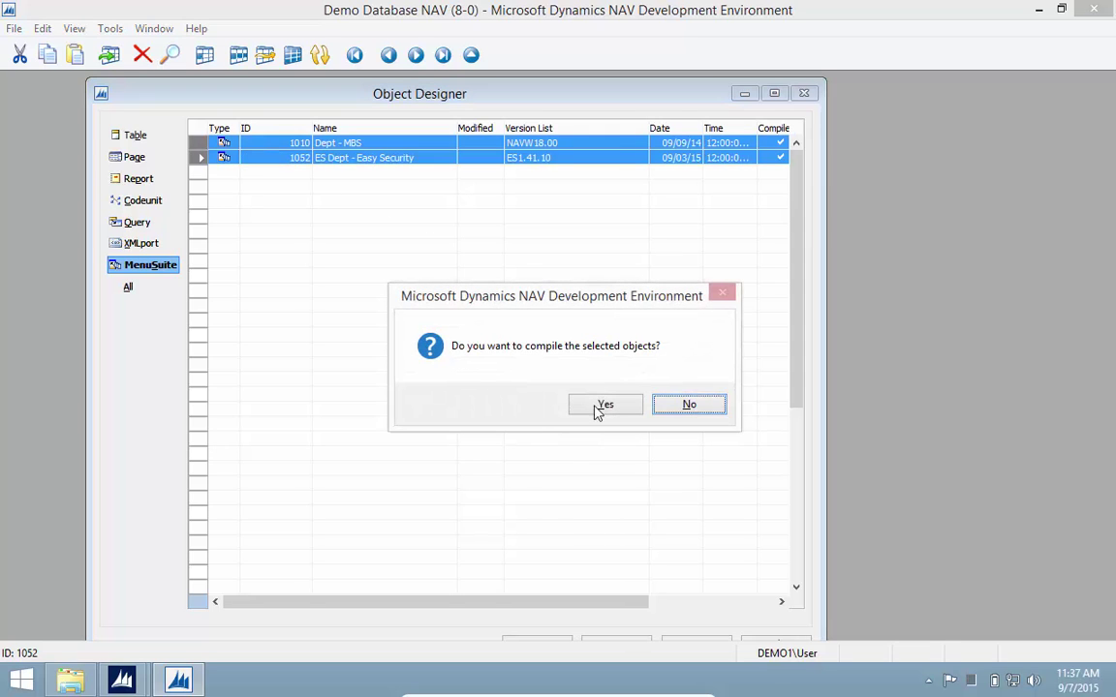
{"action": "left_click", "coordinate": [610, 406]}
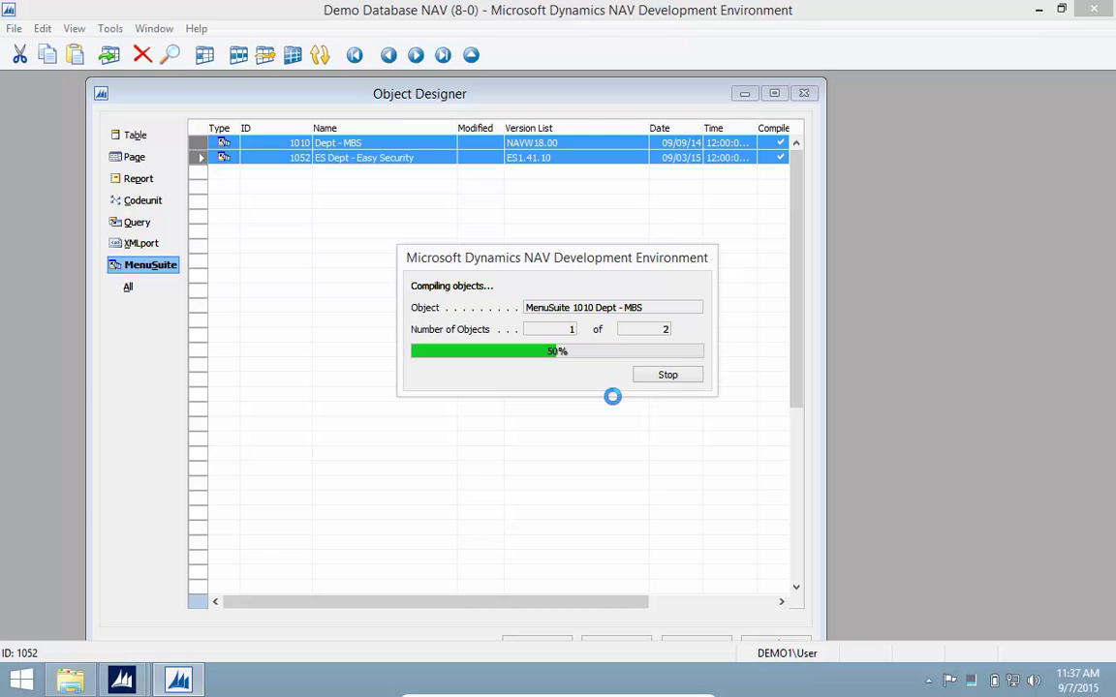
{"action": "left_click", "coordinate": [1093, 9]}
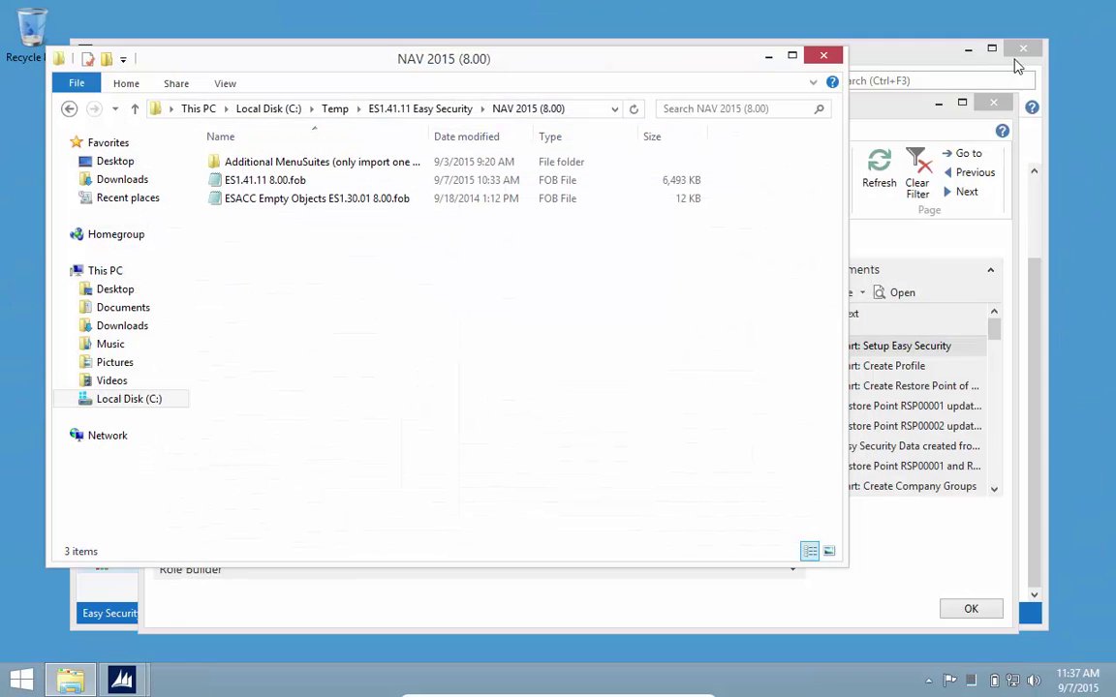
{"action": "left_click", "coordinate": [822, 58]}
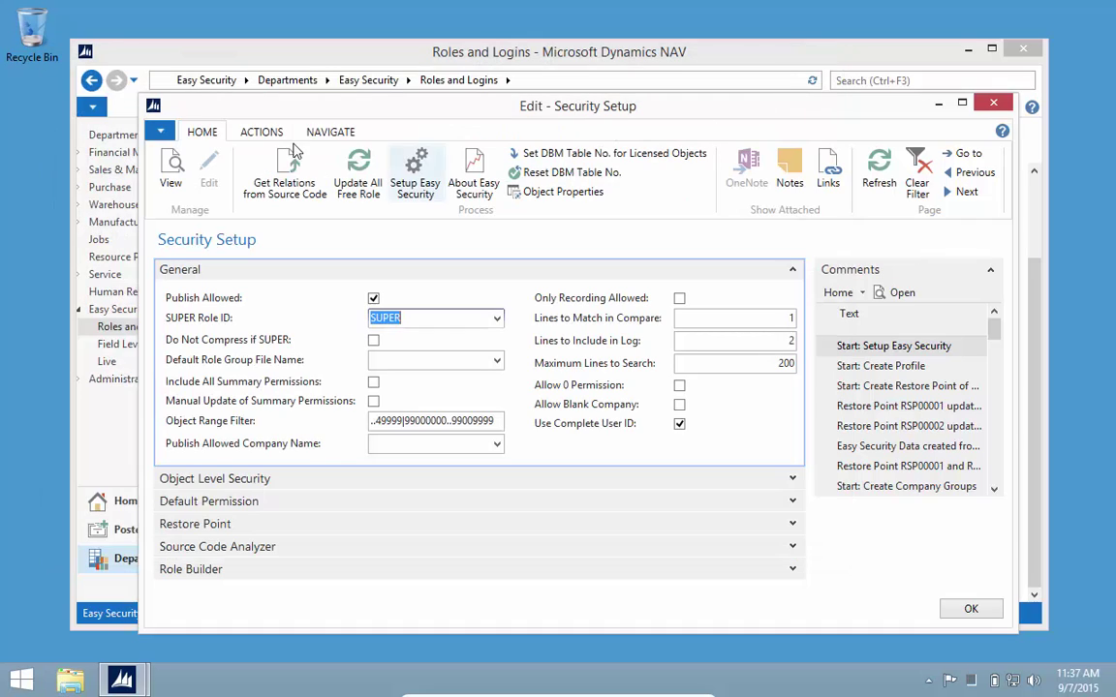
Close the Security Setup page and restart the Microsoft Dynamics NAV client.
{"action": "left_click", "coordinate": [985, 108]}
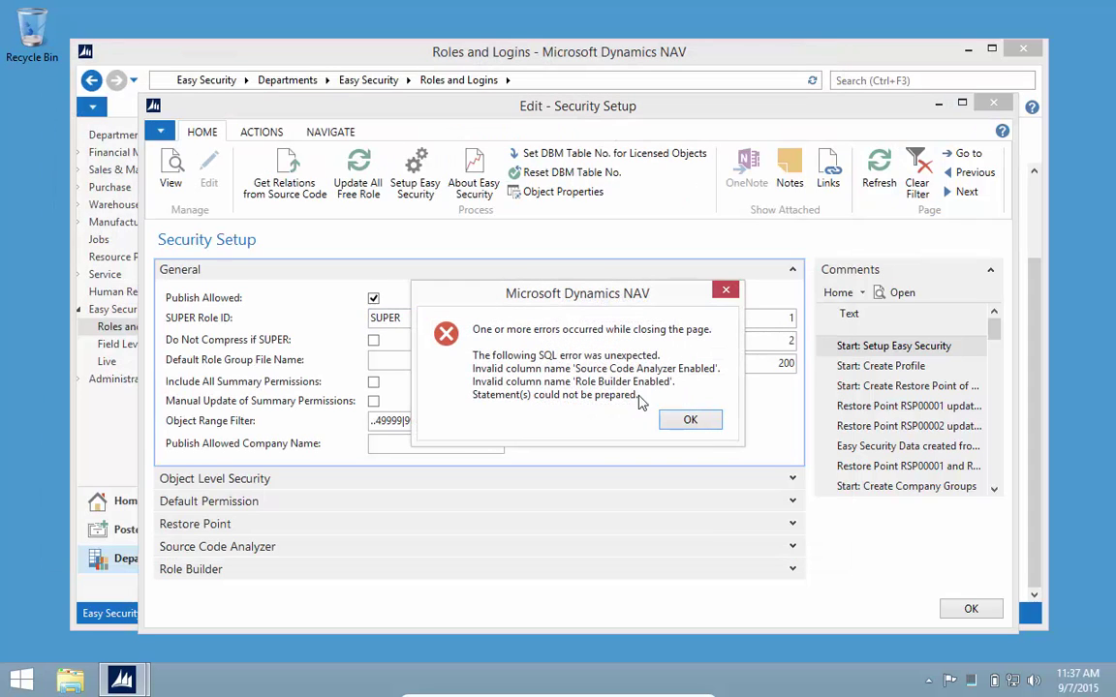
{"action": "left_click", "coordinate": [690, 419]}
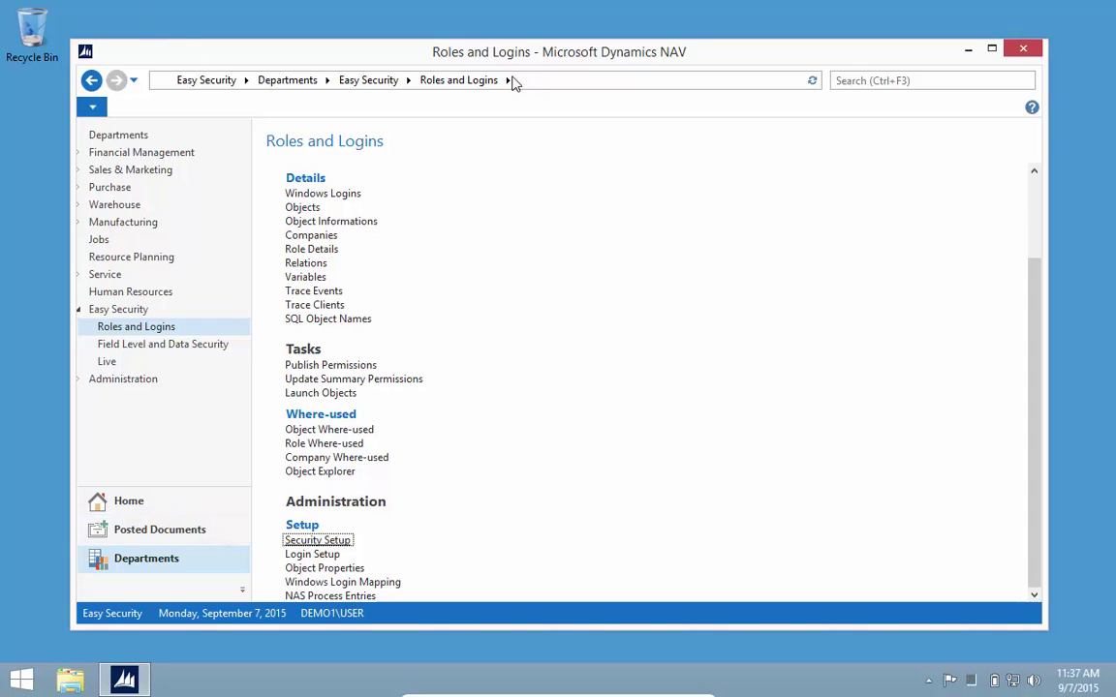
{"action": "left_click", "coordinate": [1023, 48]}
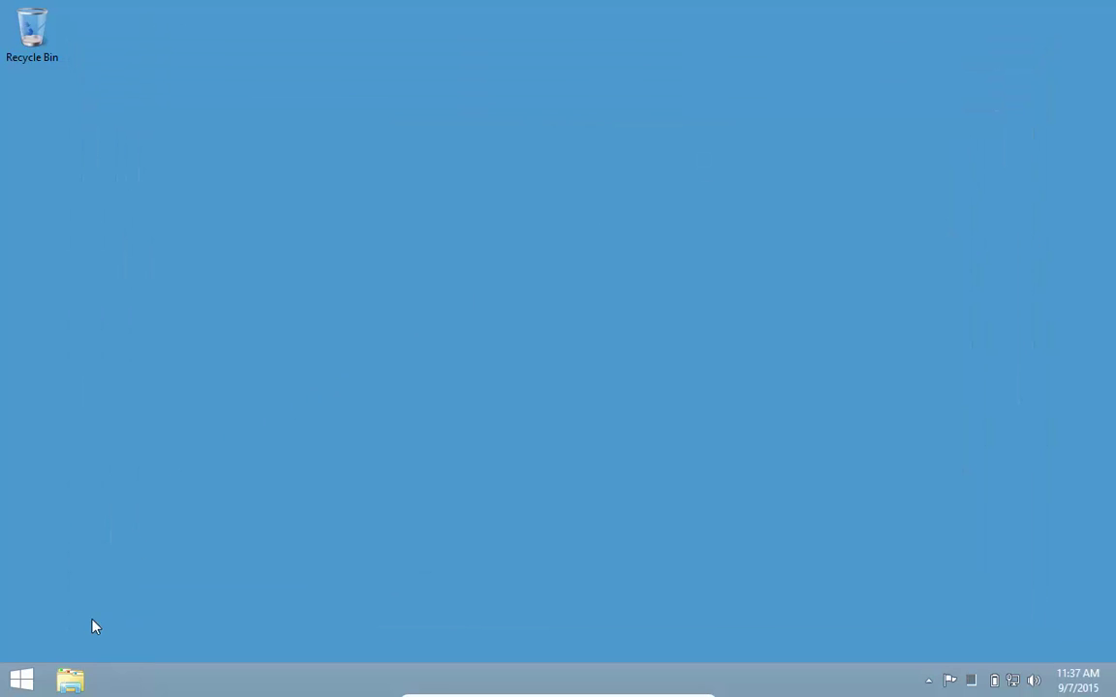
{"action": "left_click", "coordinate": [21, 681]}
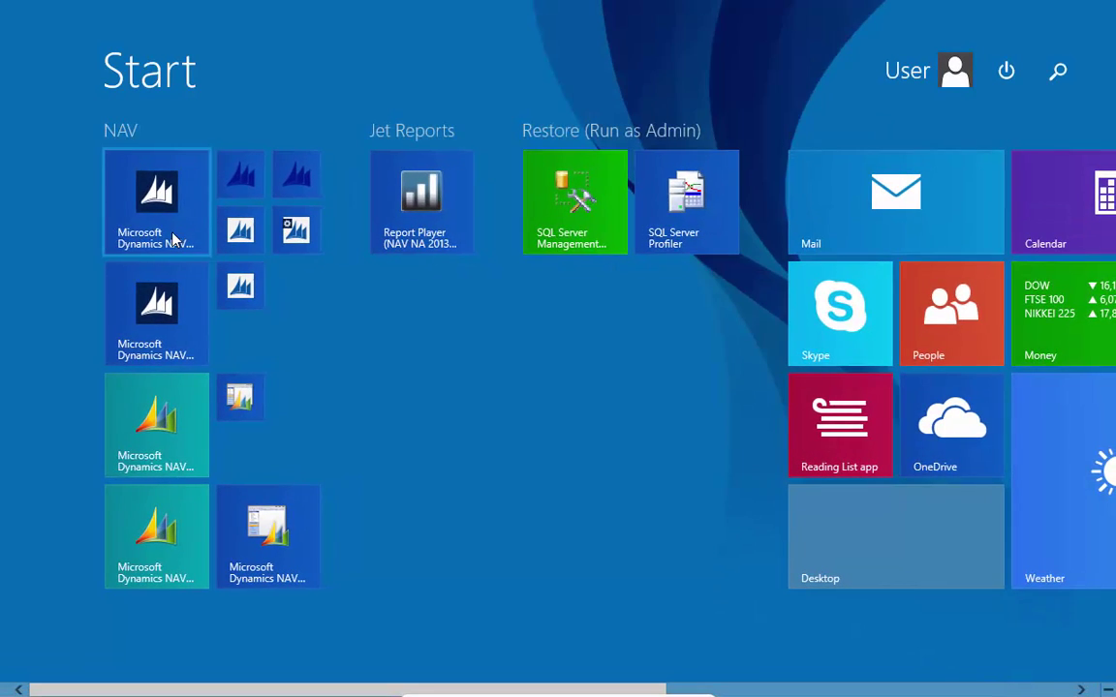
{"action": "left_click", "coordinate": [175, 239]}
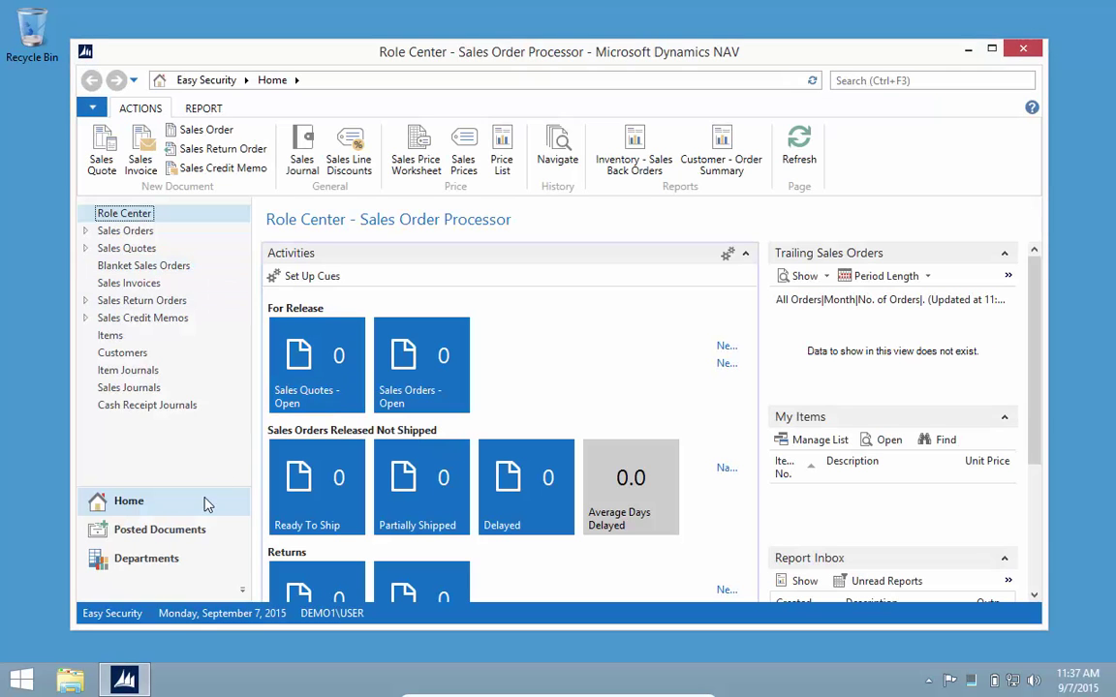
Open Security Setup under Easy Security's Logins and Permissions and check the installed version with About Easy Security.
{"action": "left_click", "coordinate": [155, 555]}
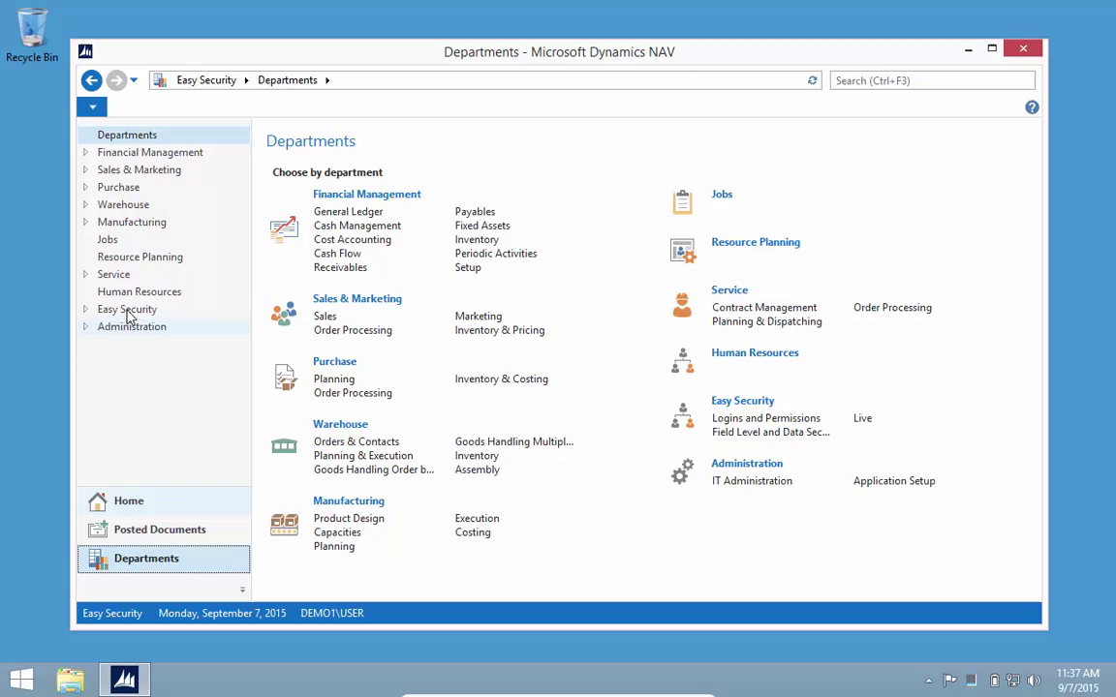
{"action": "left_click", "coordinate": [127, 310]}
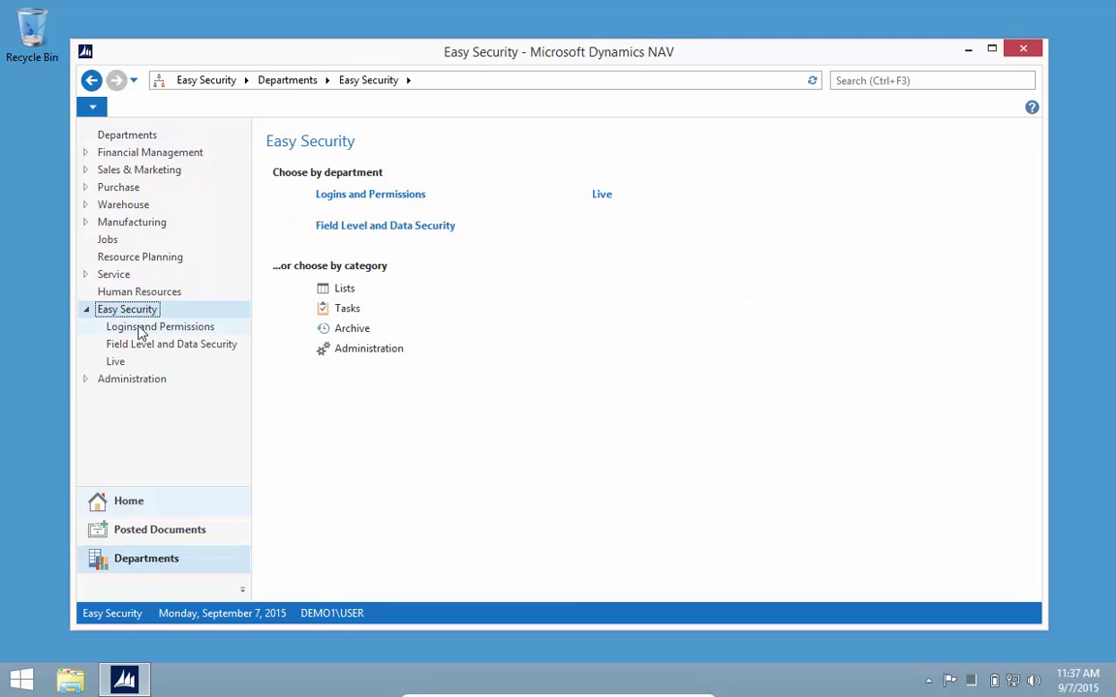
{"action": "left_click", "coordinate": [141, 328]}
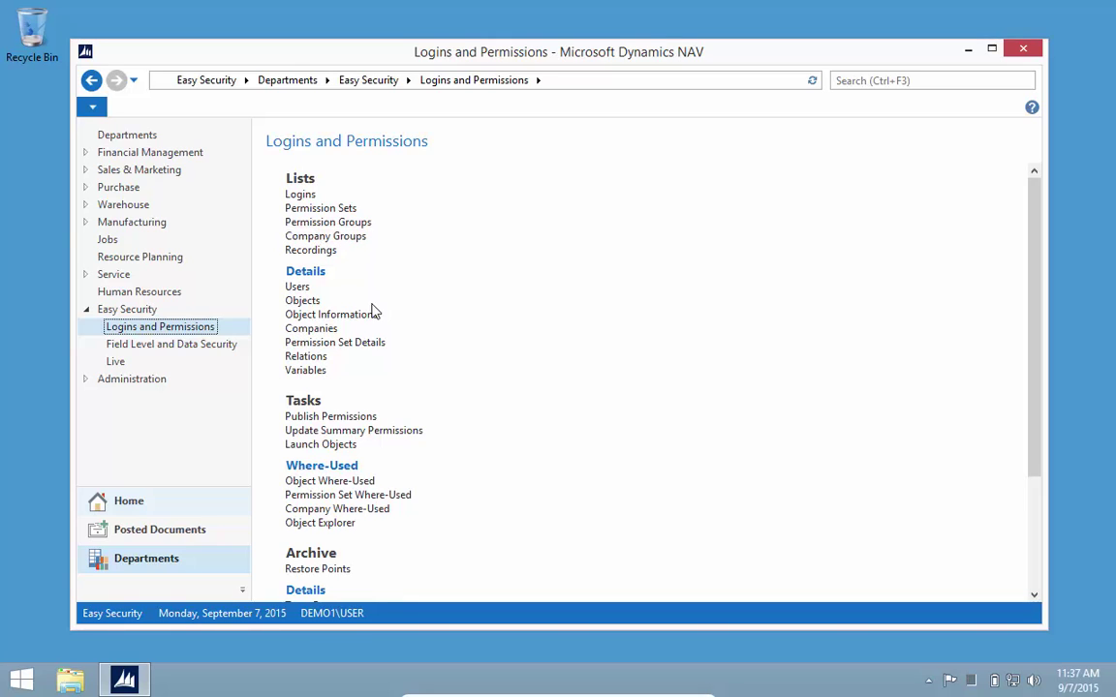
{"action": "scroll", "coordinate": [433, 463], "scroll_direction": "down", "scroll_amount": 3}
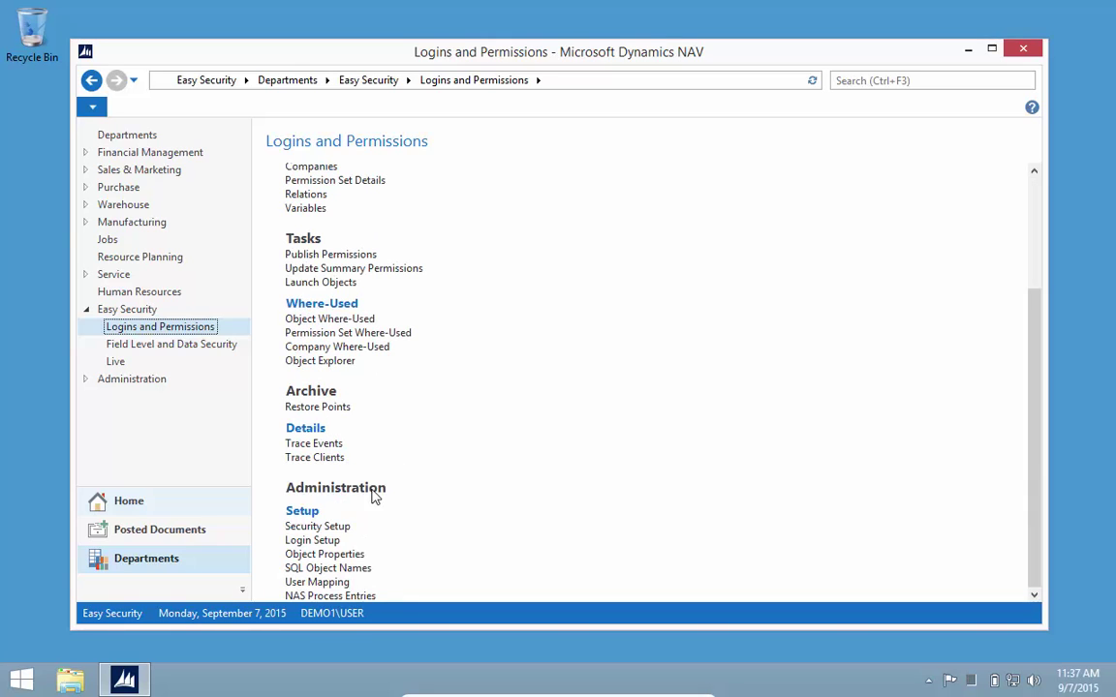
{"action": "left_click", "coordinate": [312, 528]}
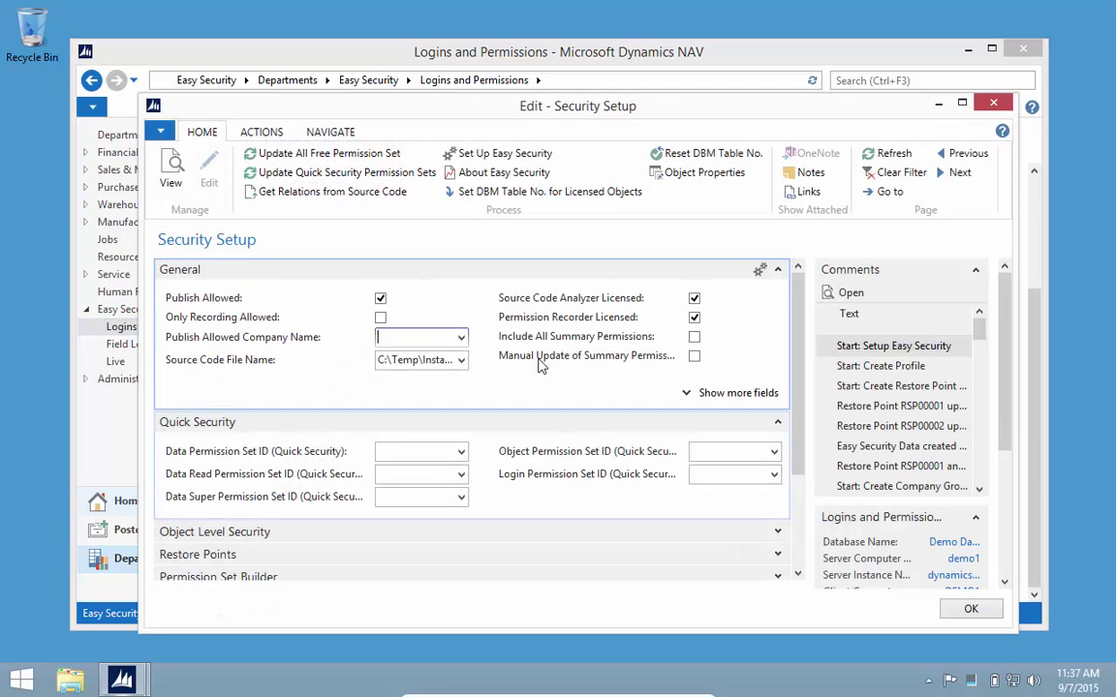
{"action": "left_click", "coordinate": [516, 171]}
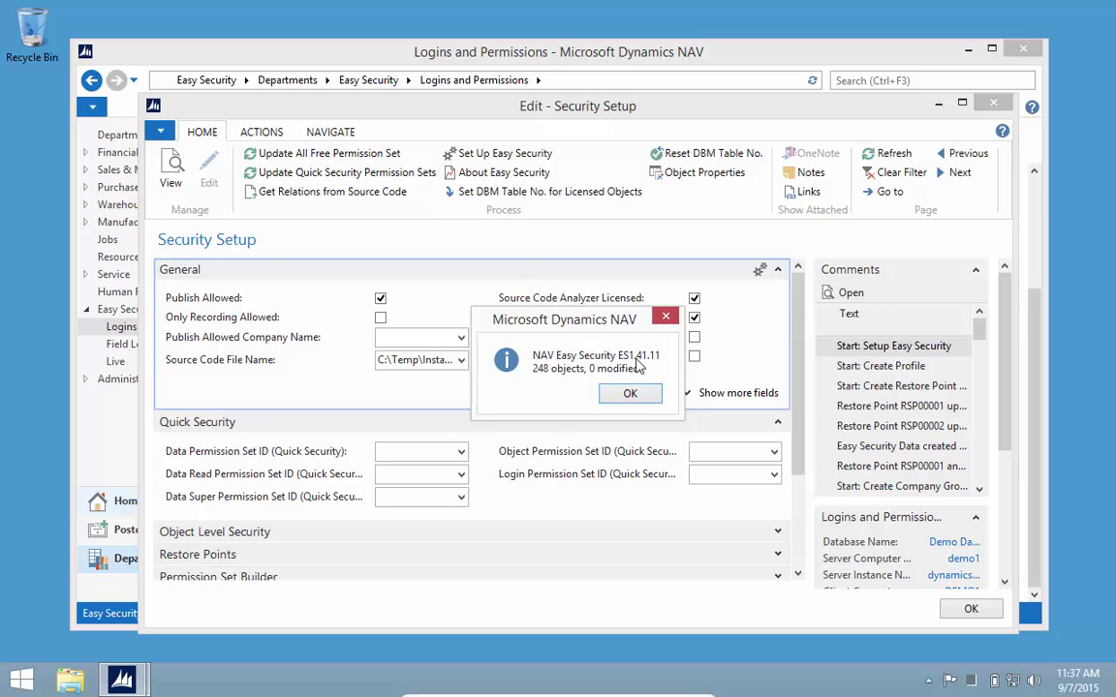
{"action": "left_click", "coordinate": [630, 393]}
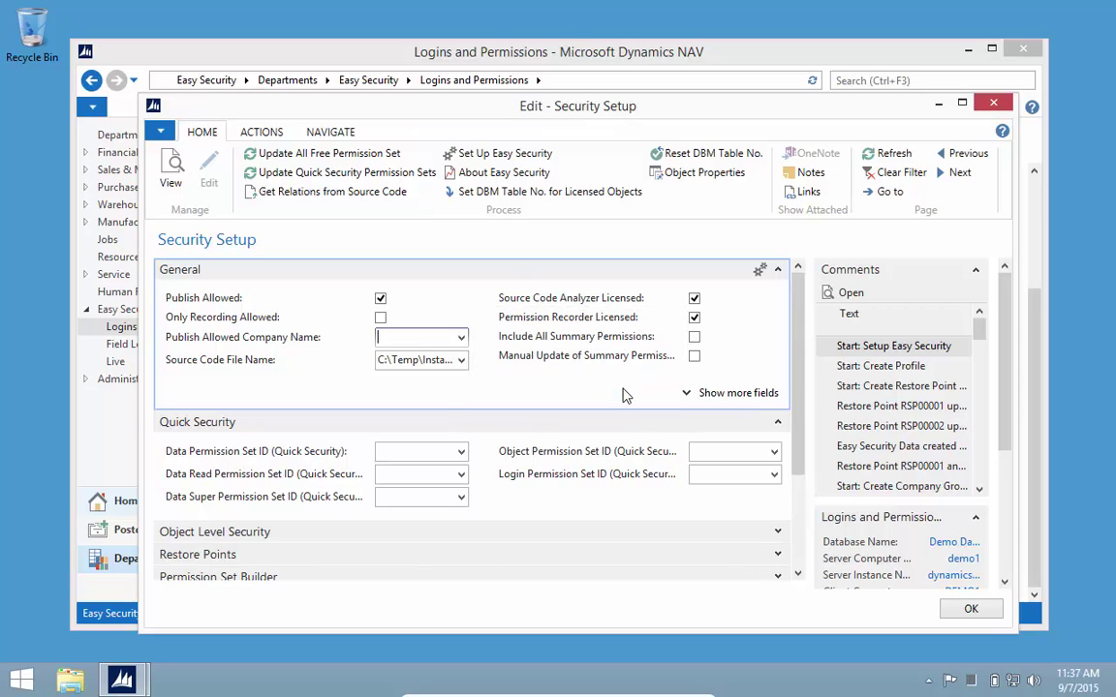
Run the advanced Update Data function in Security Setup and acknowledge the profile, Quick Security and All Free permission set updates.
{"action": "left_click", "coordinate": [262, 133]}
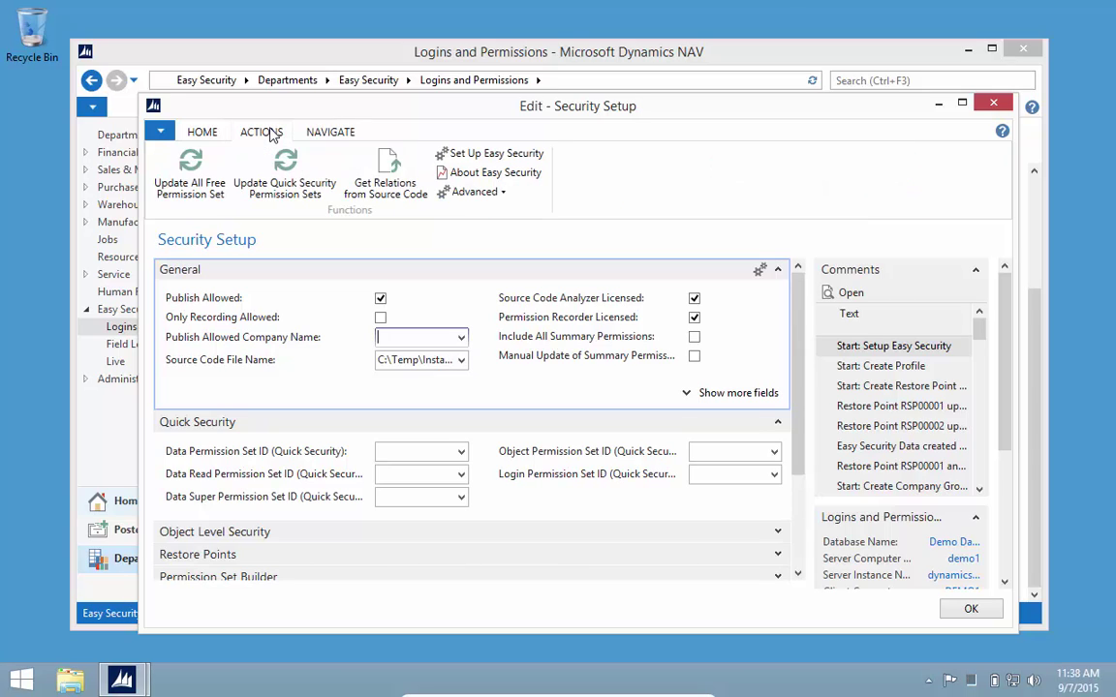
{"action": "left_click", "coordinate": [475, 192]}
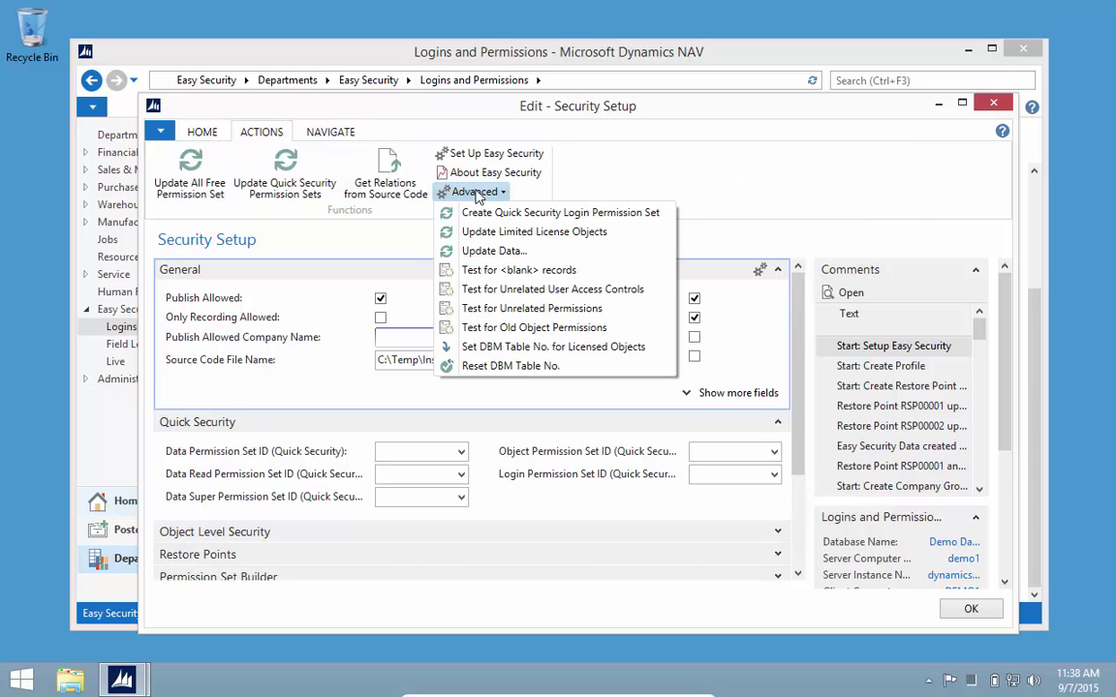
{"action": "left_click", "coordinate": [491, 252]}
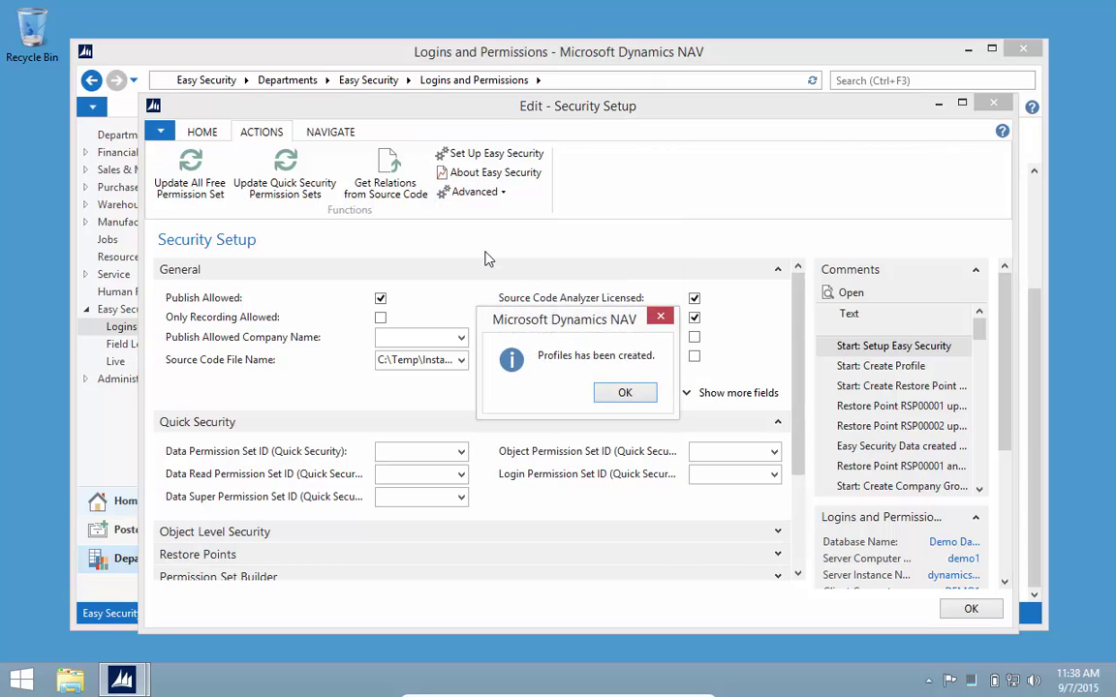
{"action": "left_click", "coordinate": [623, 394]}
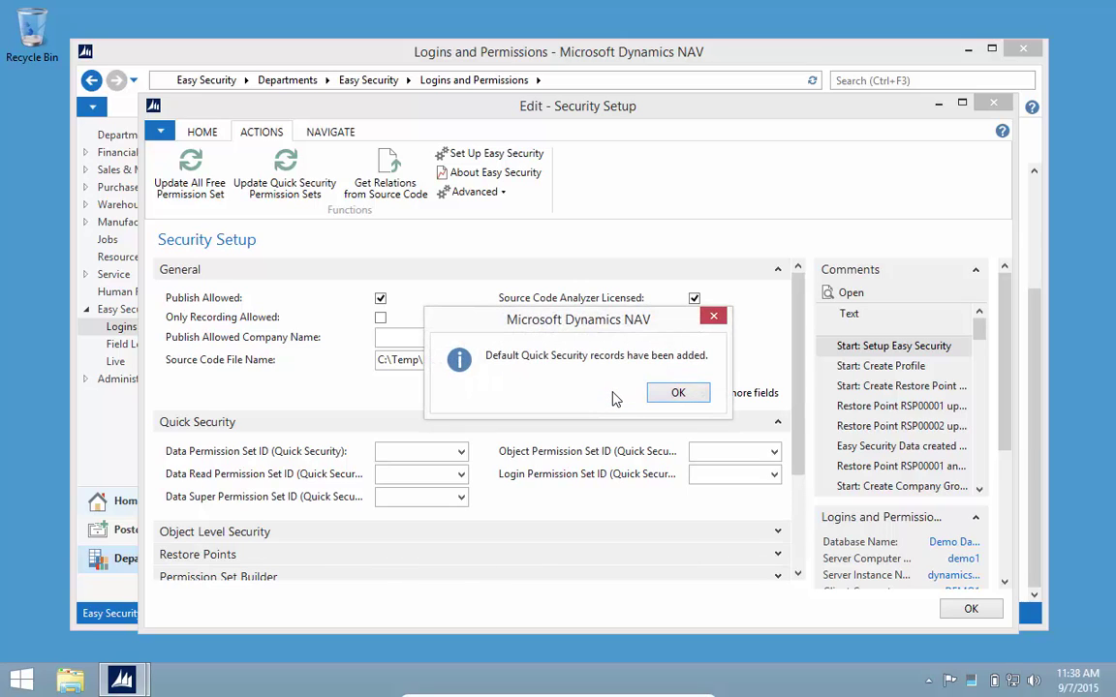
{"action": "left_click", "coordinate": [678, 394]}
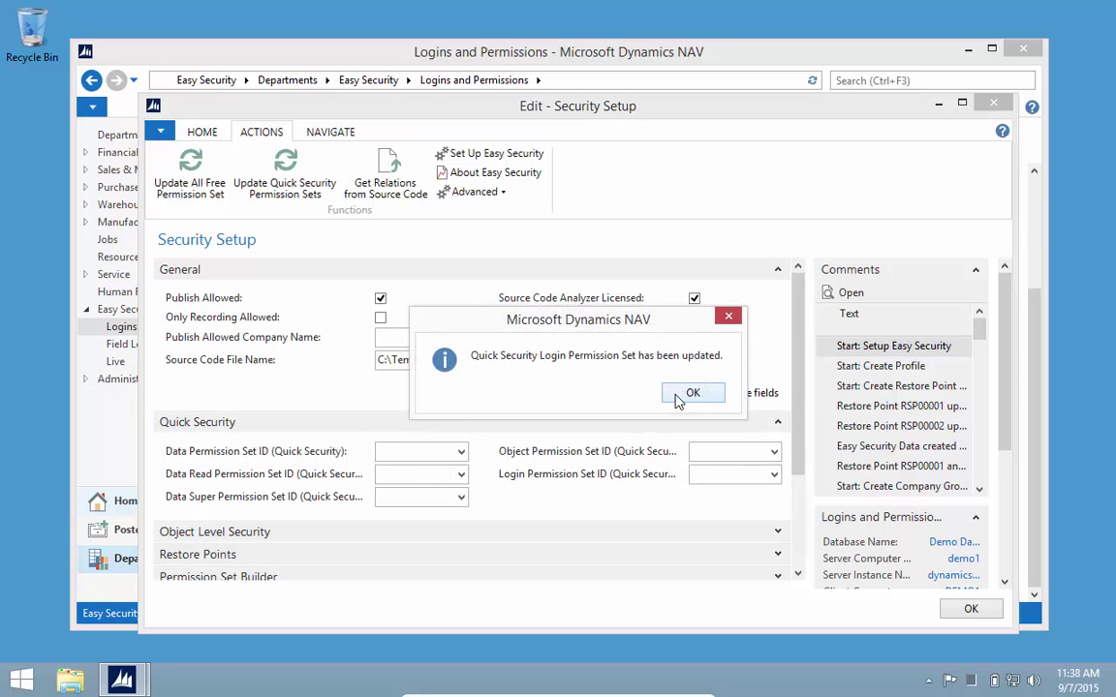
{"action": "left_click", "coordinate": [691, 394]}
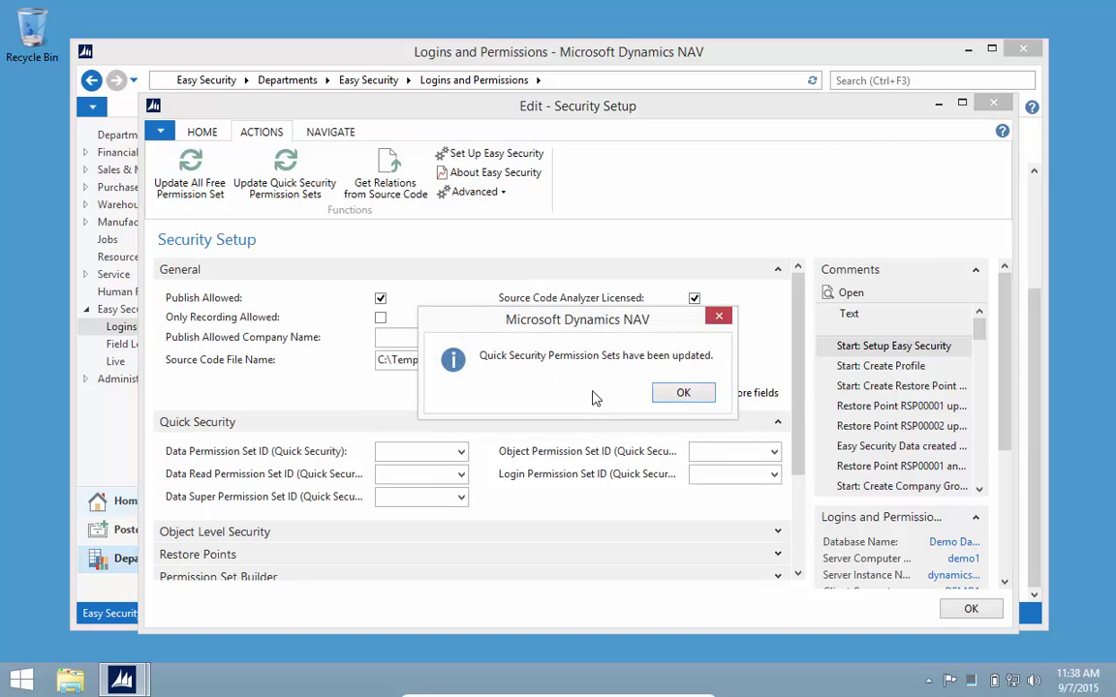
{"action": "left_click", "coordinate": [667, 392]}
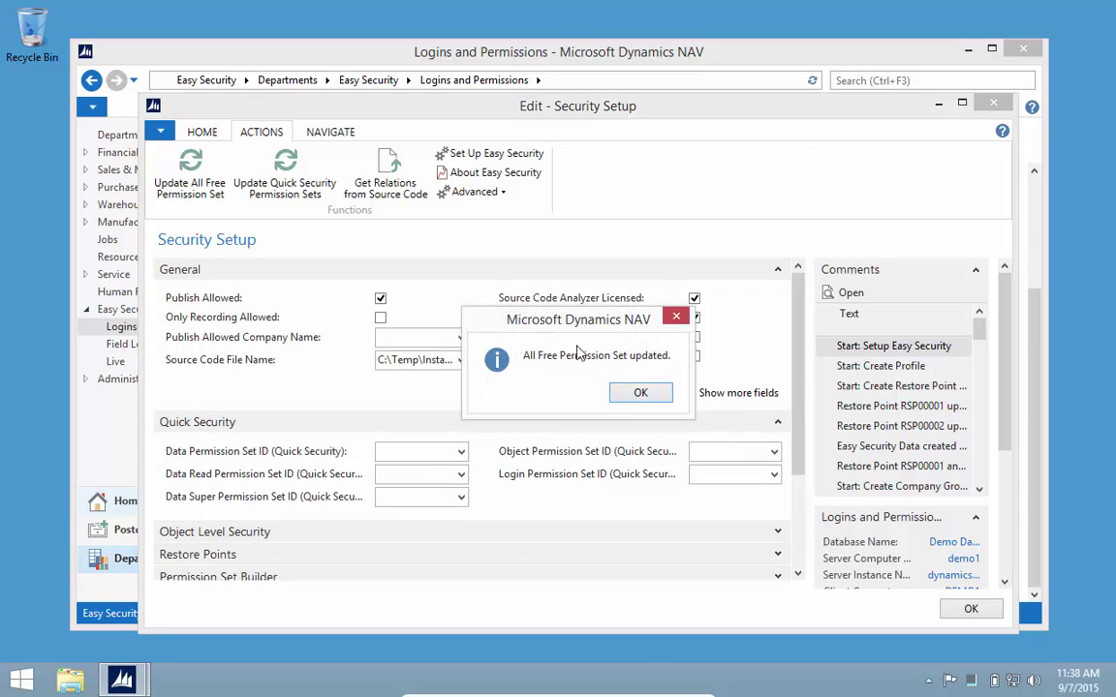
{"action": "left_click", "coordinate": [651, 397]}
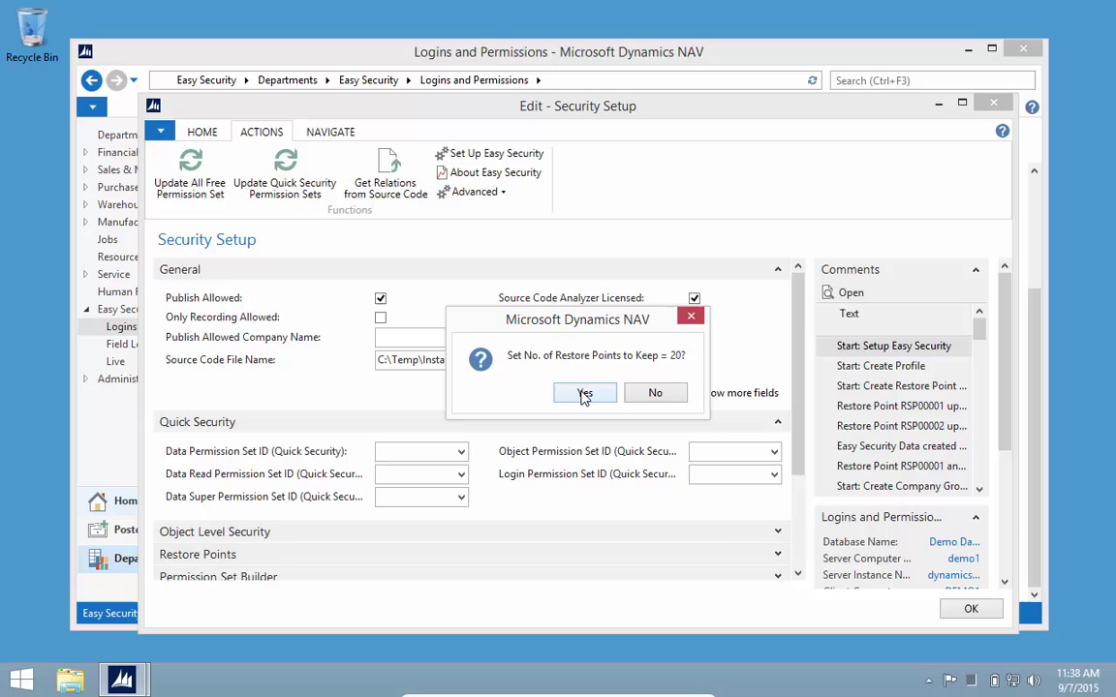
Accept keeping 20 restore points, enabling Remove Specific Table Permissions, and enabling Use User Name instead of User Security ID.
{"action": "left_click", "coordinate": [584, 395]}
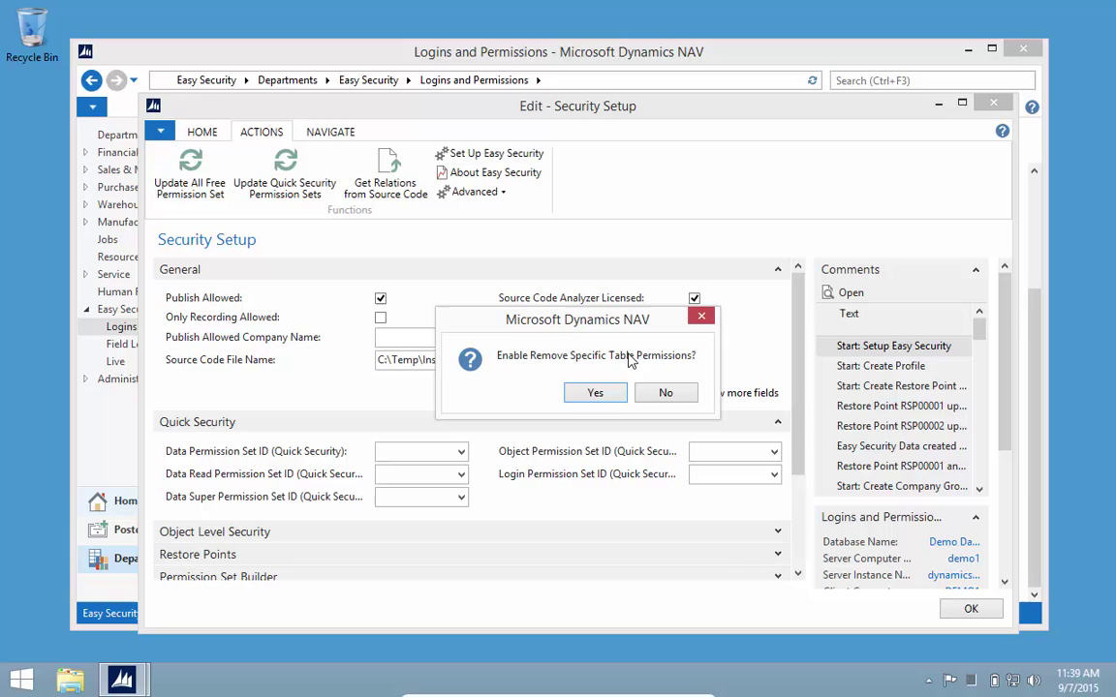
{"action": "left_click", "coordinate": [597, 393]}
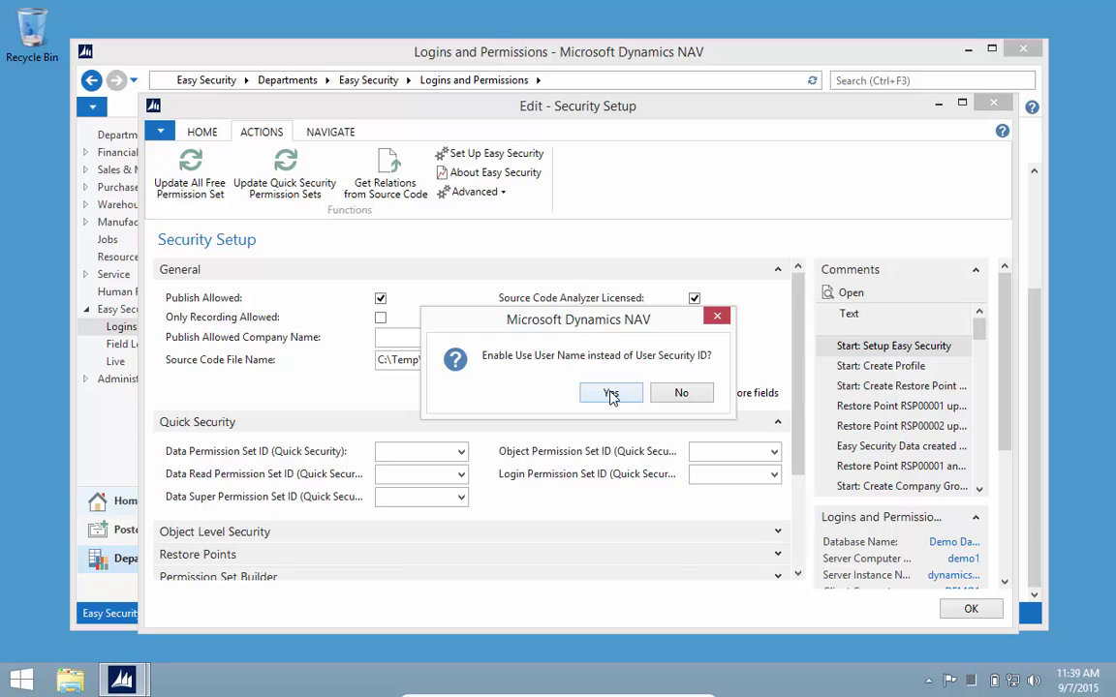
{"action": "left_click", "coordinate": [611, 395]}
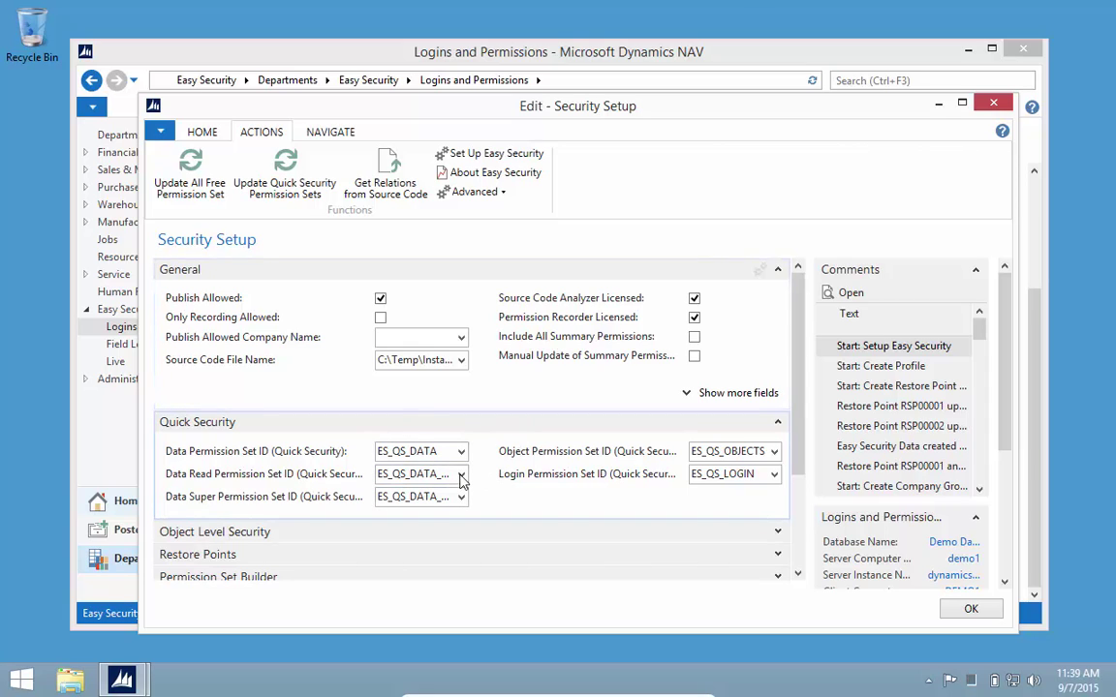
Review the Object Level Security and Default Permissions settings in Security Setup, and close the page.
{"action": "left_click", "coordinate": [778, 531]}
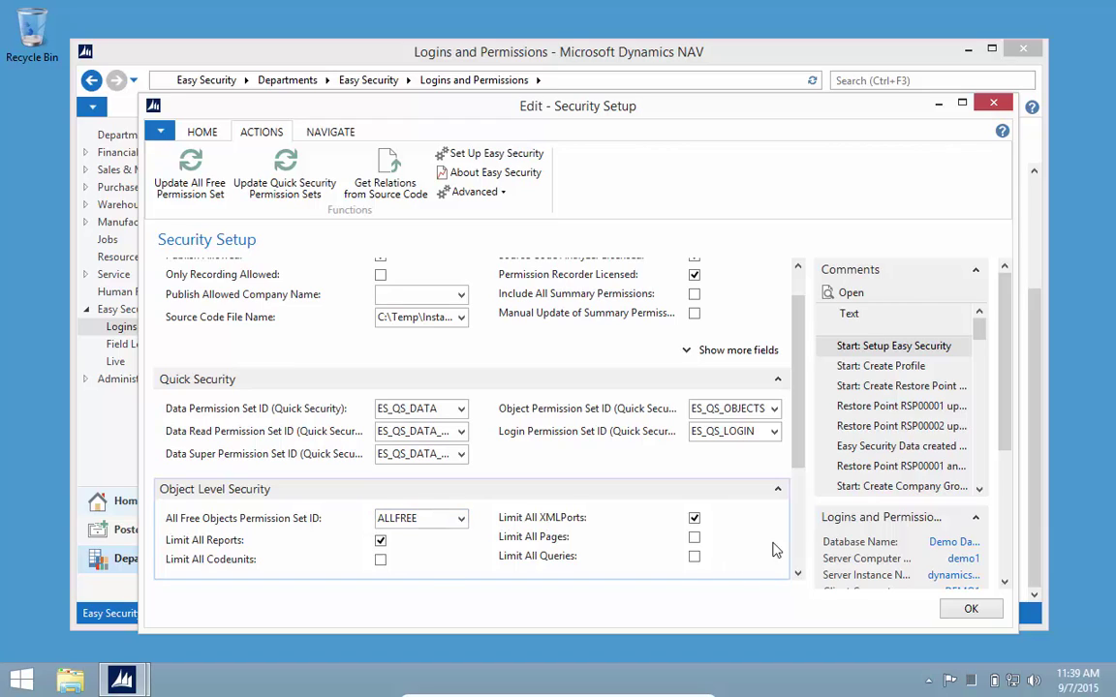
{"action": "scroll", "coordinate": [453, 549], "scroll_direction": "down", "scroll_amount": 3}
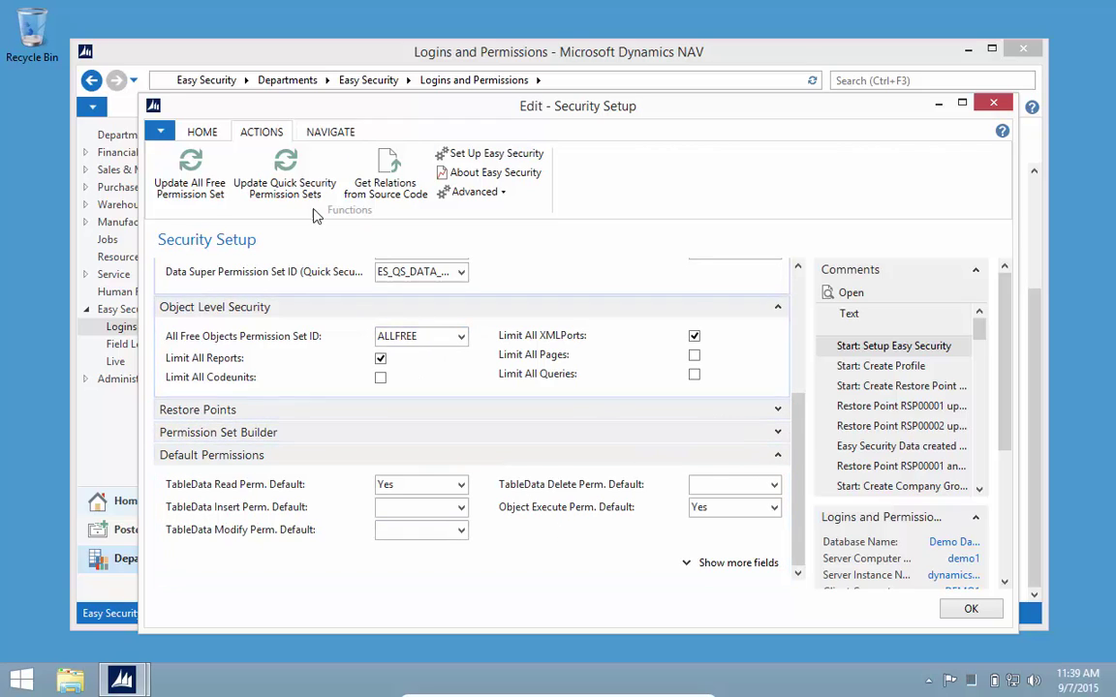
{"action": "key", "text": "Escape"}
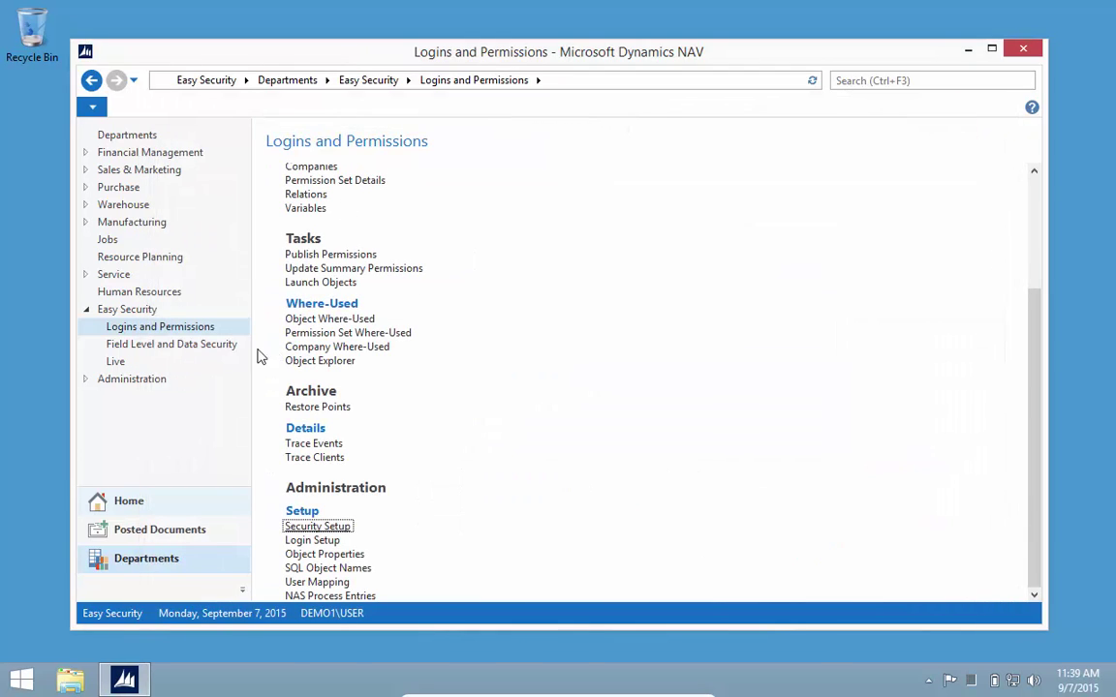
Run the advanced Update Data function in Field Level and Data Security Setup, and return to the Logins and Permissions page.
{"action": "left_click", "coordinate": [181, 347]}
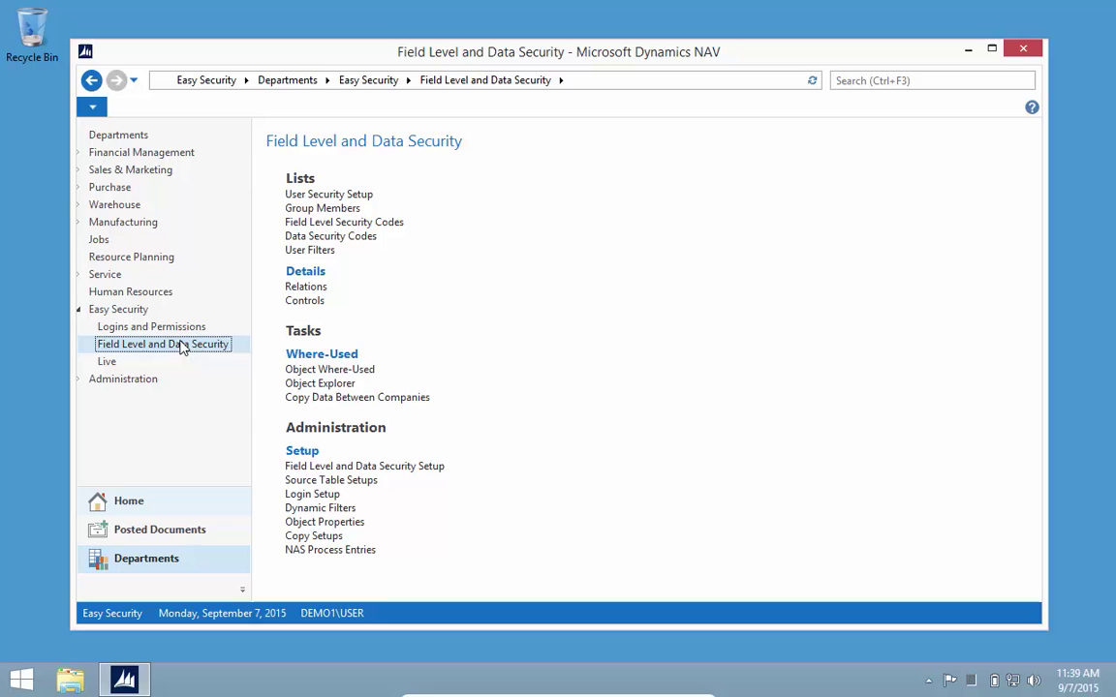
{"action": "left_click", "coordinate": [335, 469]}
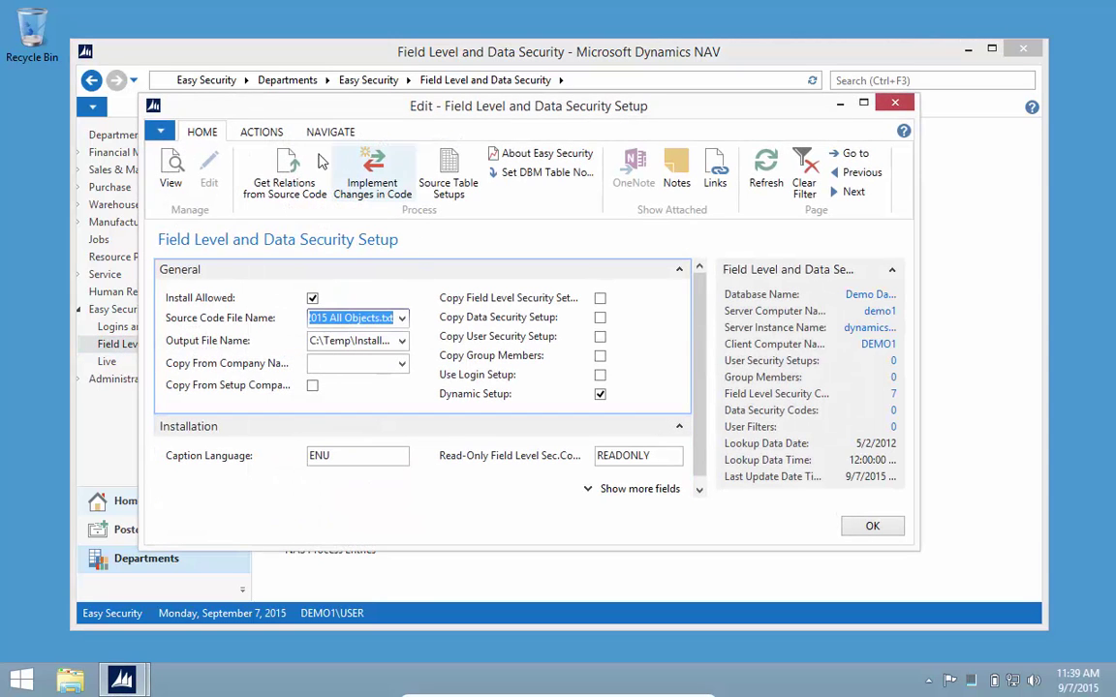
{"action": "left_click", "coordinate": [262, 132]}
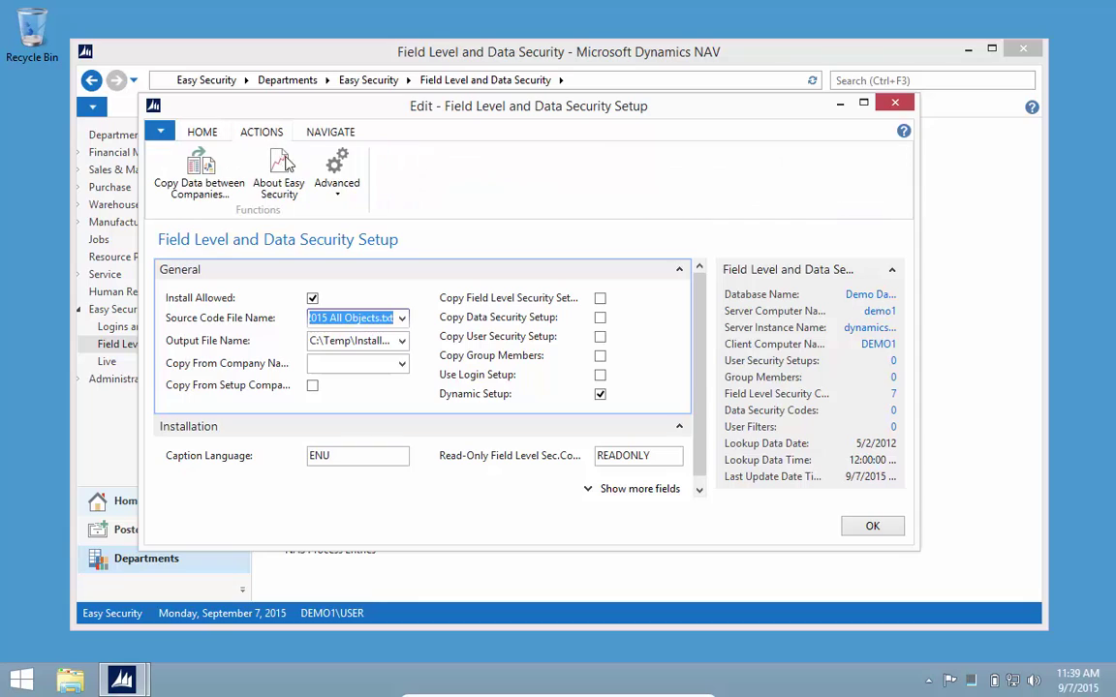
{"action": "left_click", "coordinate": [335, 191]}
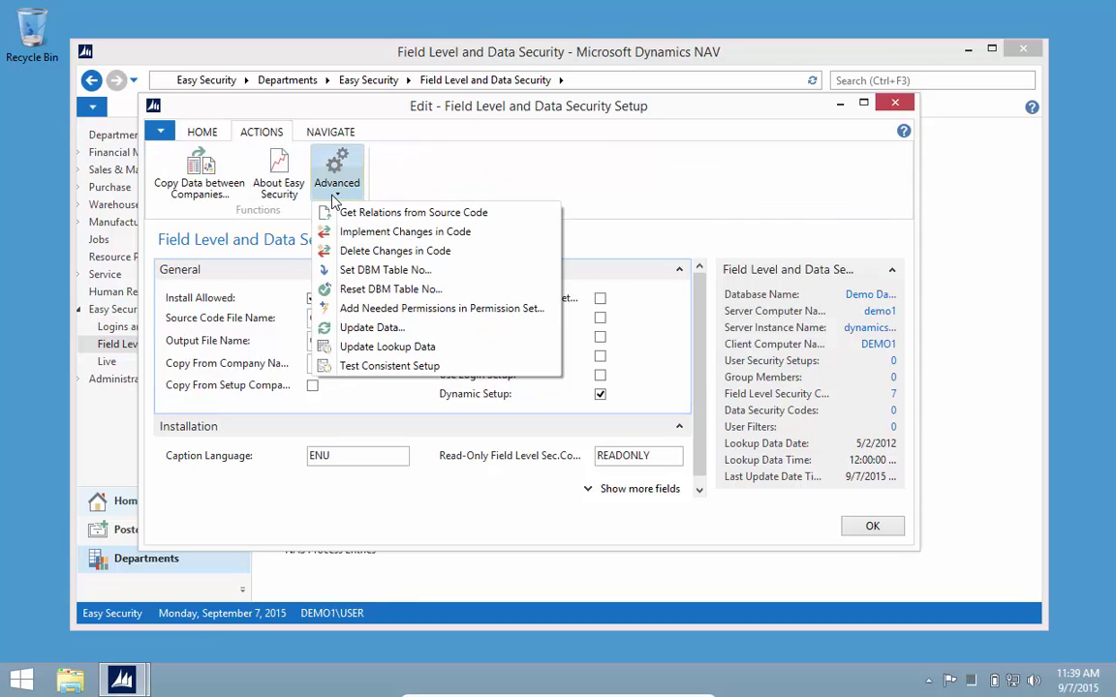
{"action": "left_click", "coordinate": [380, 329]}
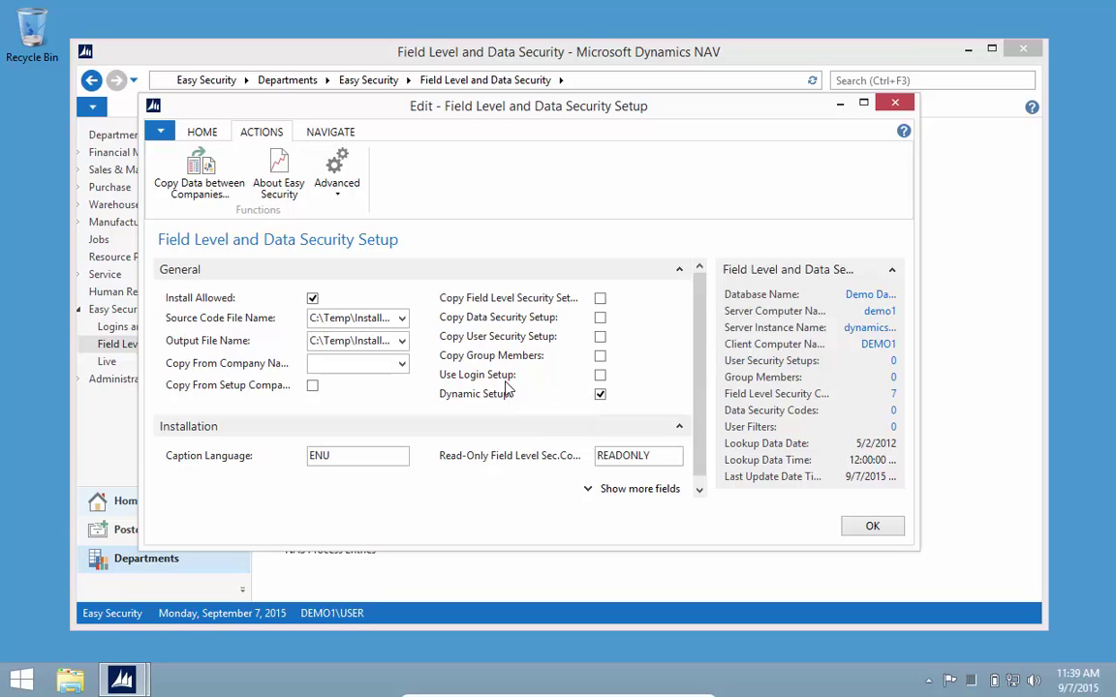
{"action": "scroll", "coordinate": [497, 484], "scroll_direction": "down", "scroll_amount": 1}
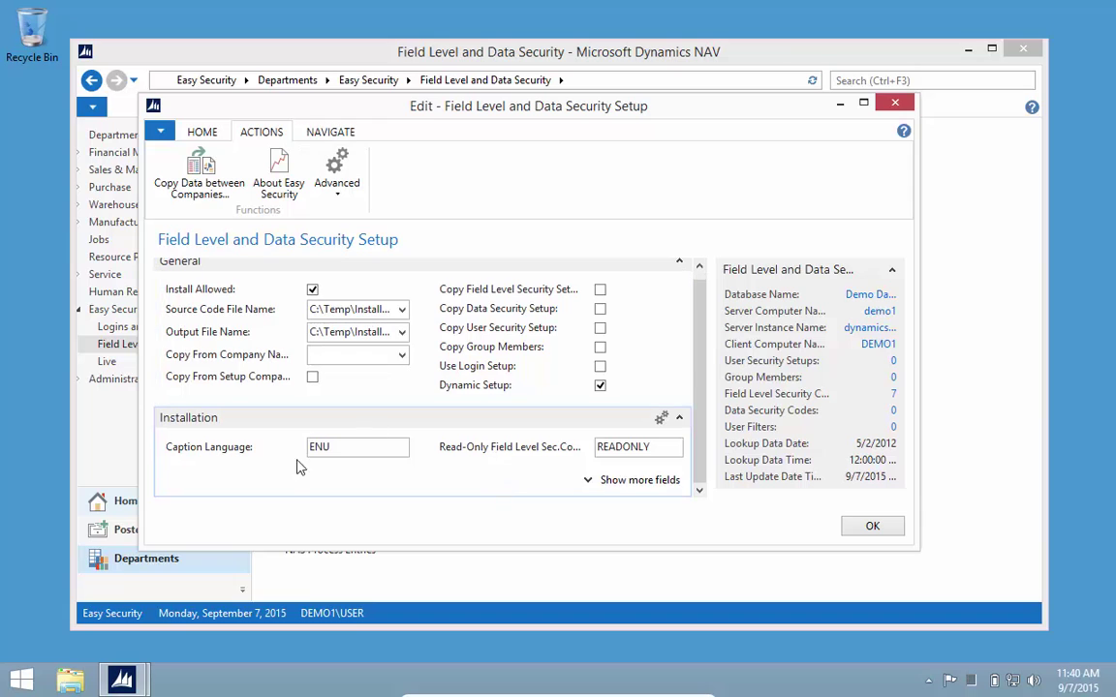
{"action": "scroll", "coordinate": [291, 373], "scroll_direction": "up", "scroll_amount": 1}
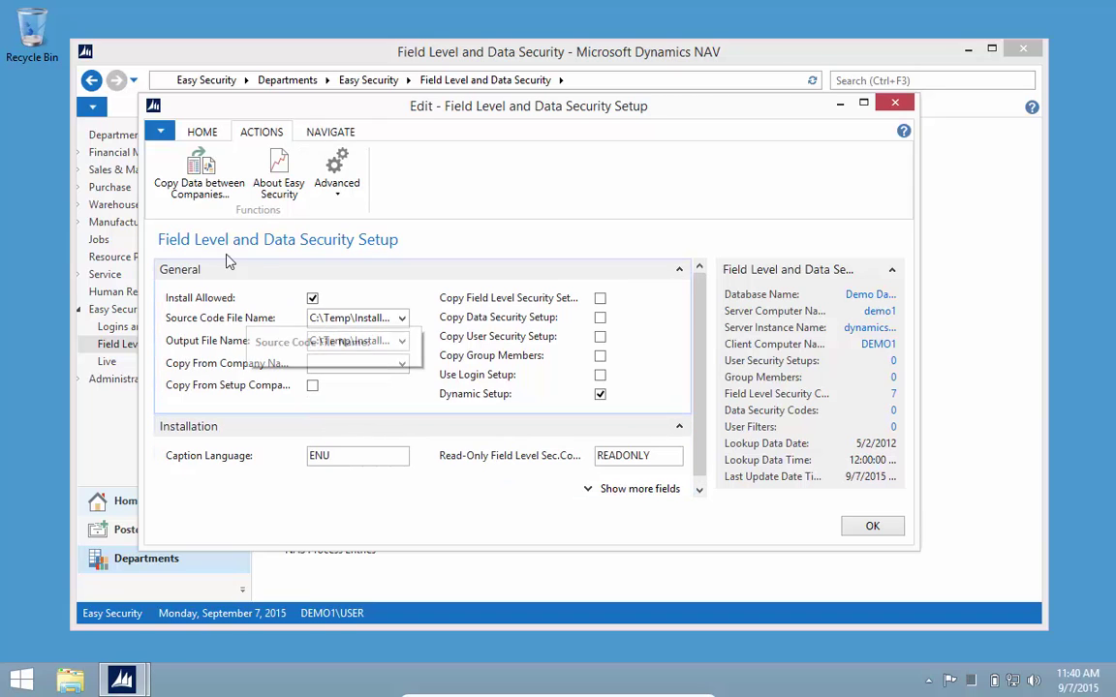
{"action": "key", "text": "Escape"}
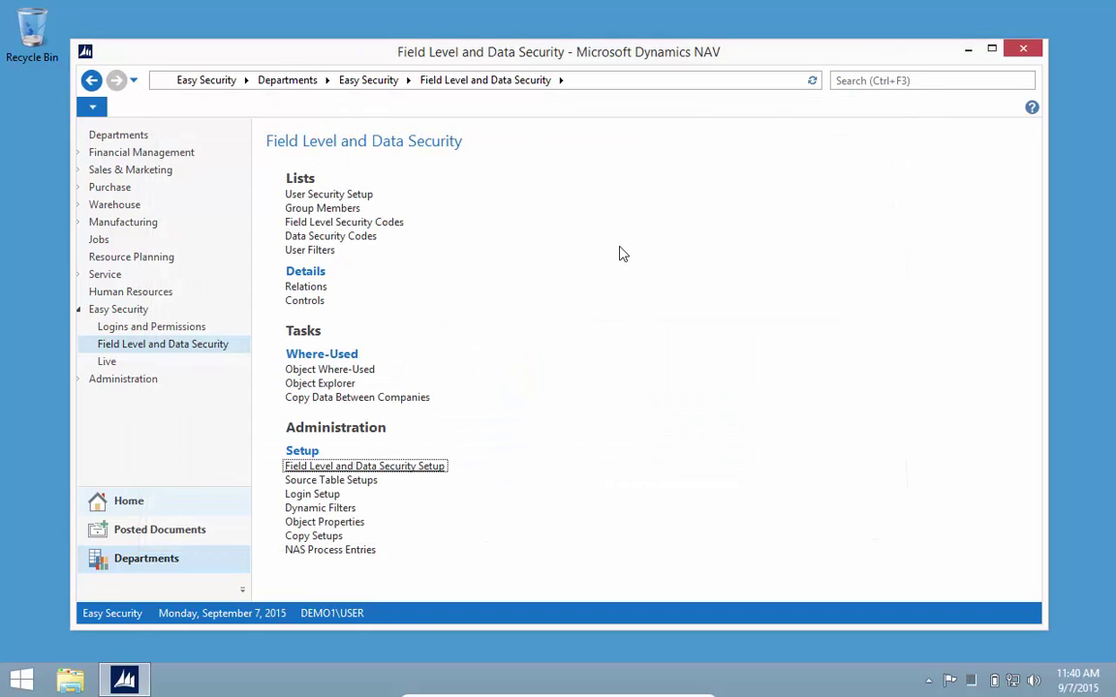
{"action": "left_click", "coordinate": [145, 328]}
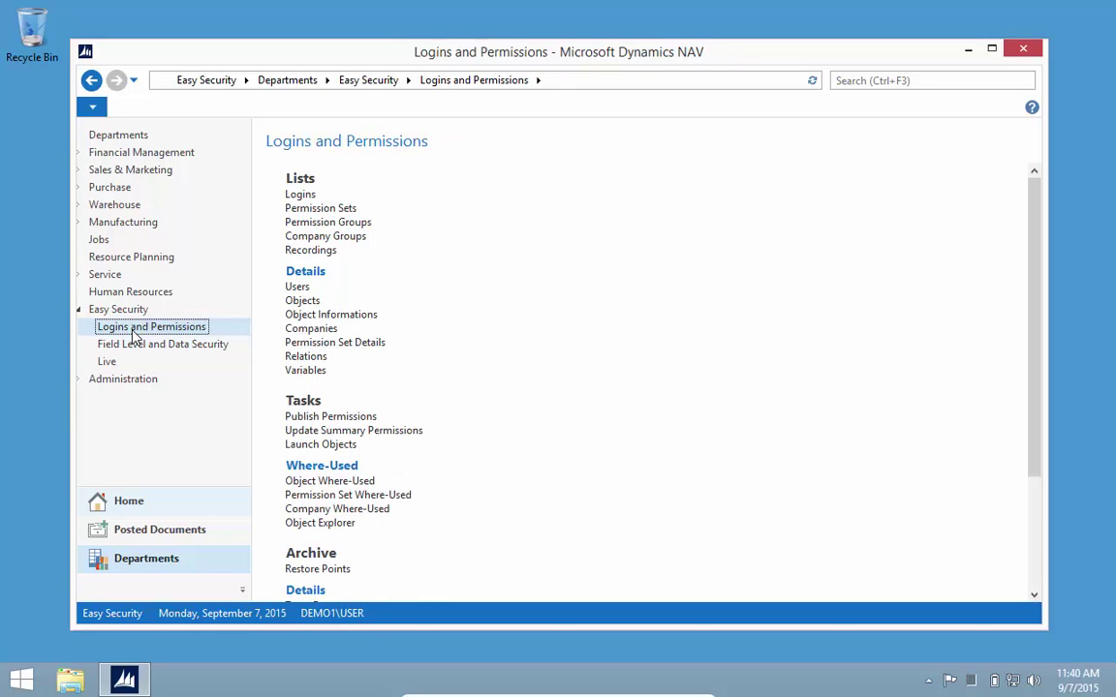
Import the permission groups from Quick Security Permission Groups ES1.41.10.txt in the ES1.41.11 Easy Security folder into the Permission Groups list.
{"action": "left_click", "coordinate": [320, 225]}
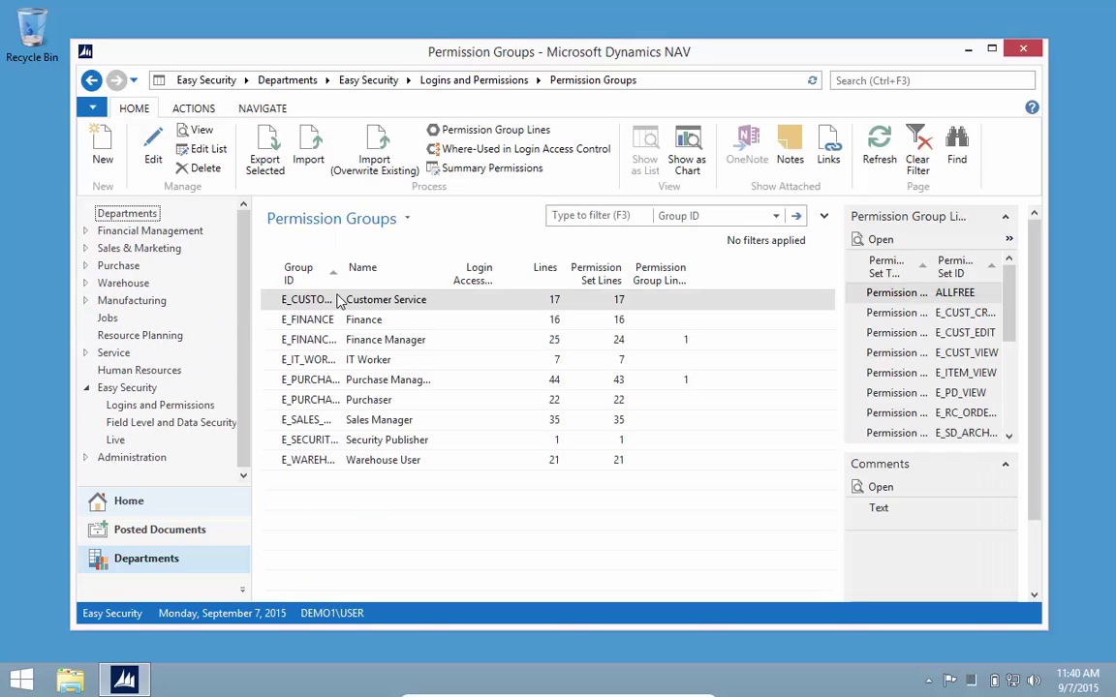
{"action": "left_click", "coordinate": [310, 153]}
{"action": "left_click", "coordinate": [508, 161]}
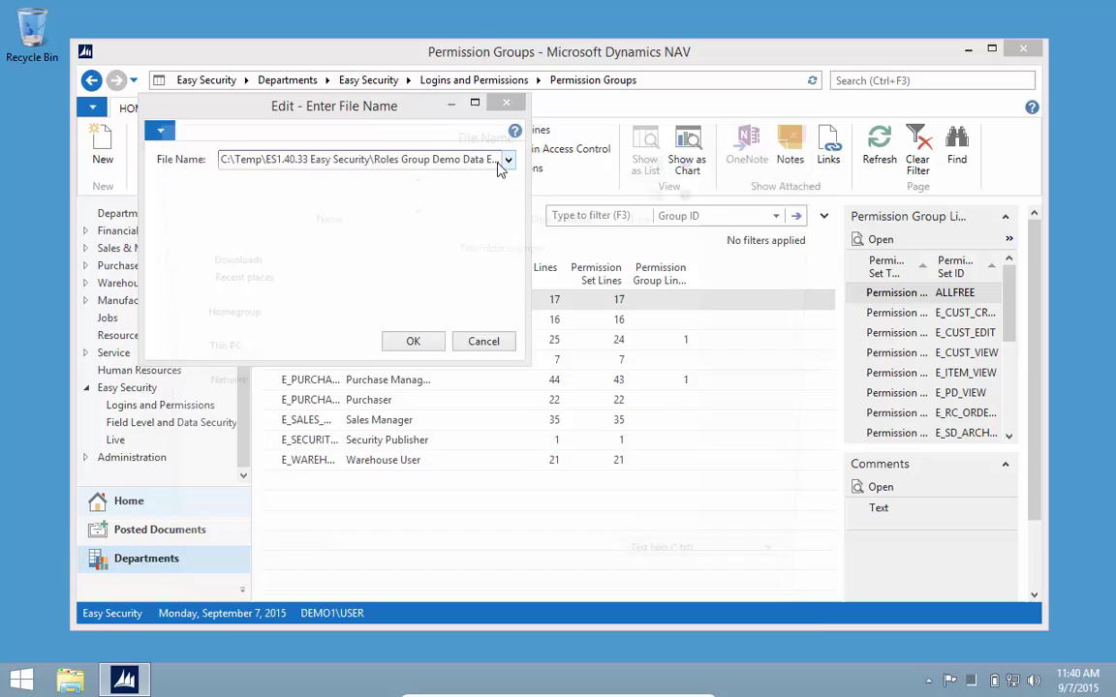
{"action": "left_click", "coordinate": [379, 162]}
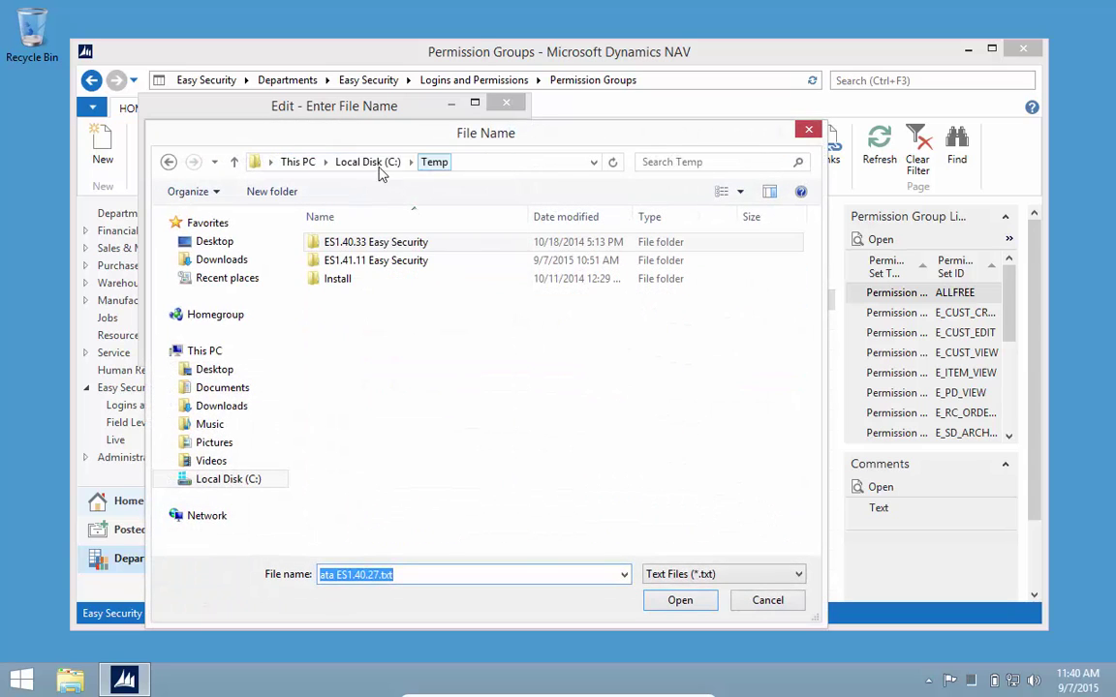
{"action": "left_click", "coordinate": [357, 262]}
{"action": "double_click", "coordinate": [356, 262]}
{"action": "scroll", "coordinate": [385, 493], "scroll_direction": "down", "scroll_amount": 1}
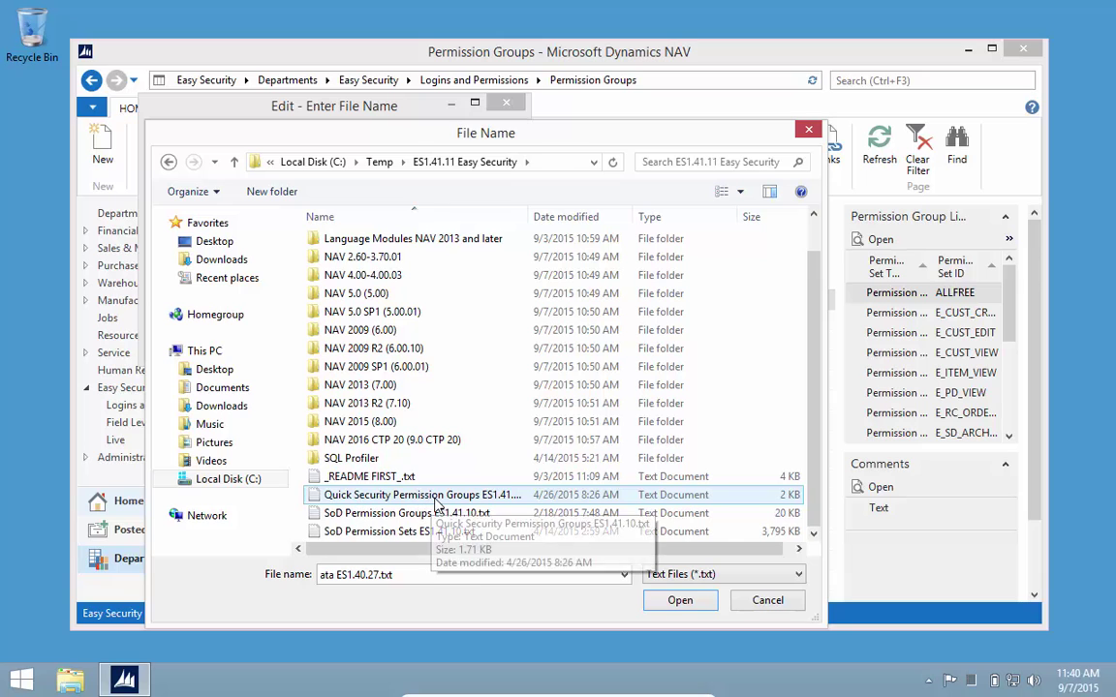
{"action": "left_click", "coordinate": [397, 495]}
{"action": "left_click", "coordinate": [680, 600]}
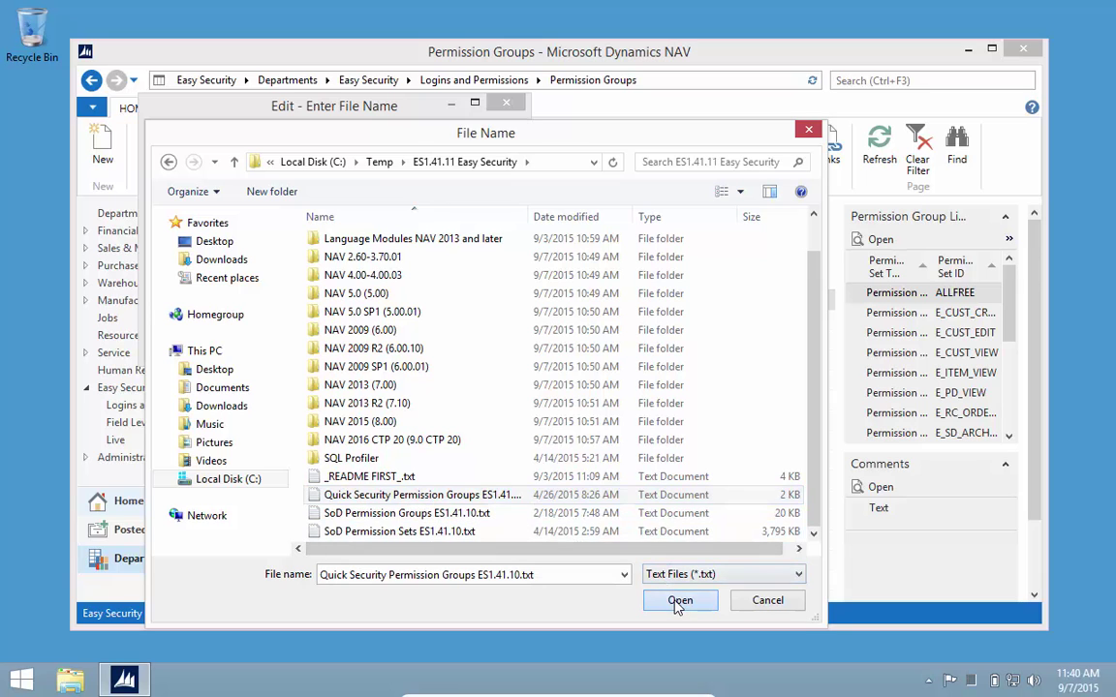
{"action": "left_click", "coordinate": [396, 345]}
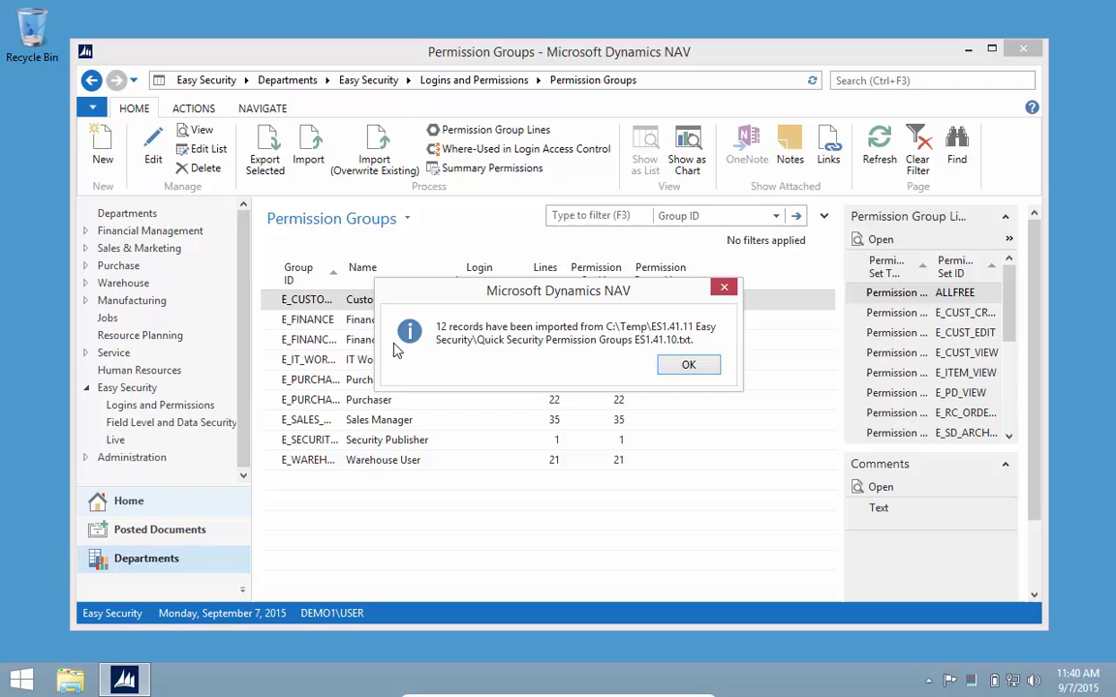
{"action": "left_click", "coordinate": [685, 365]}
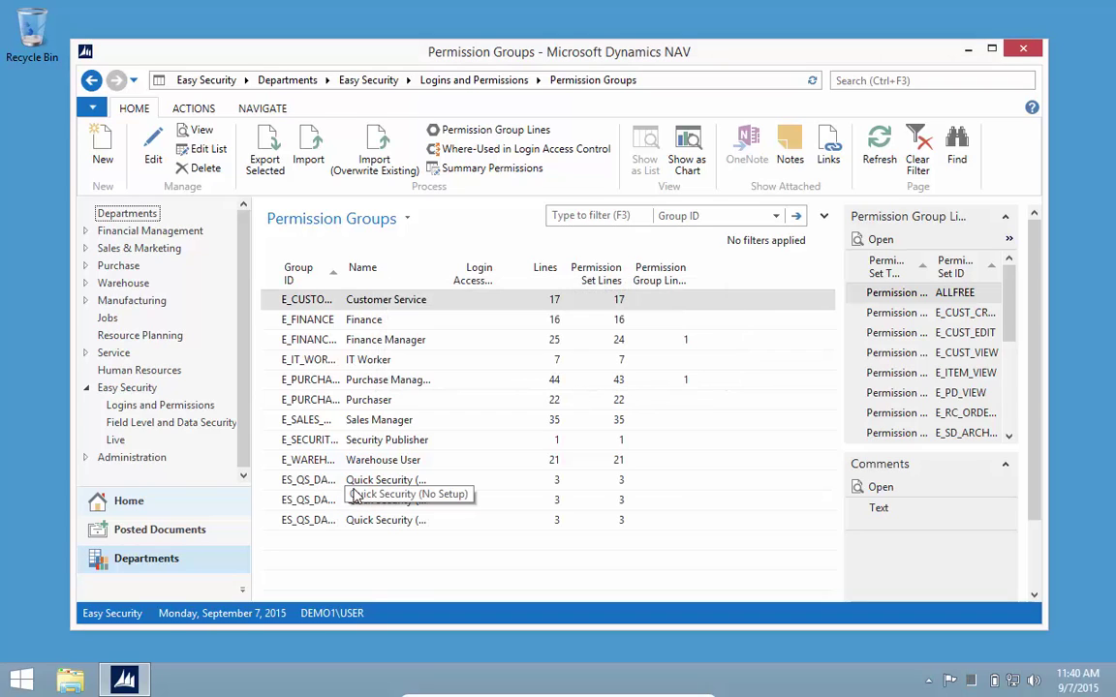
Open the Permission Sets list and widen the Permission Set ID column to show the full IDs.
{"action": "left_click", "coordinate": [160, 407]}
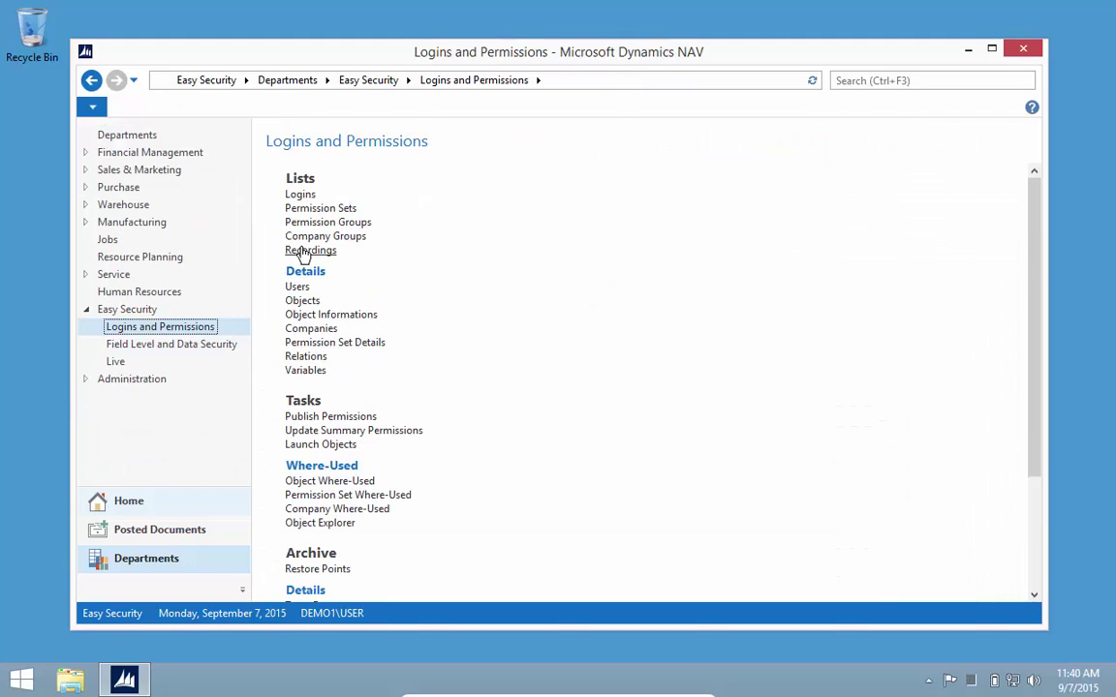
{"action": "left_click", "coordinate": [312, 209]}
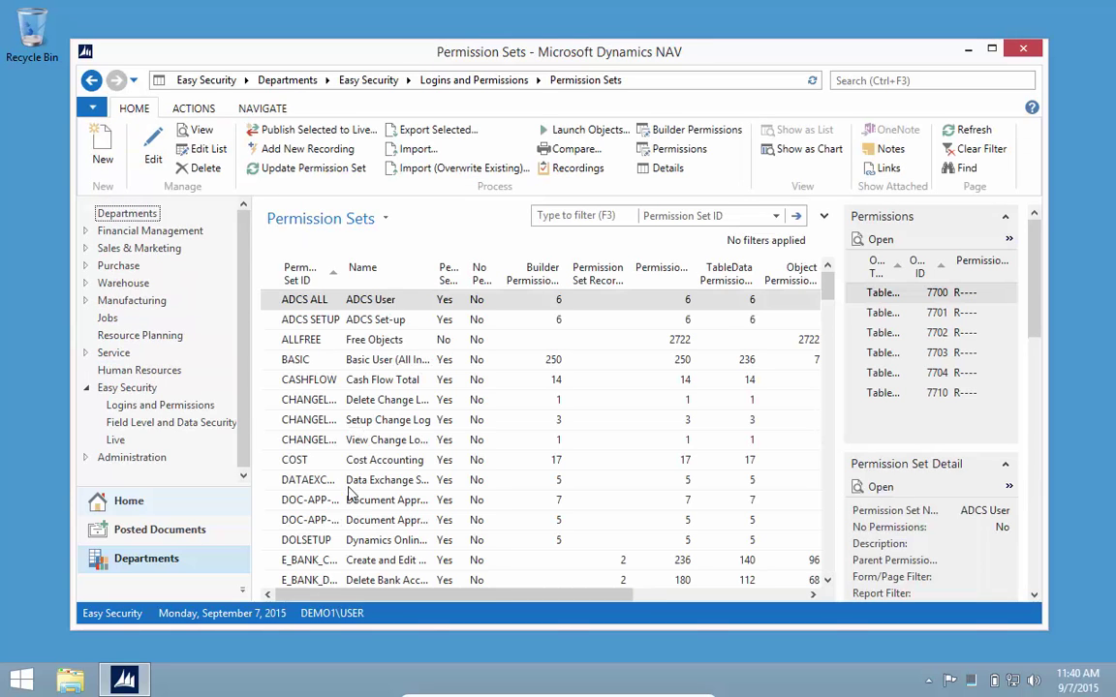
{"action": "scroll", "coordinate": [368, 489], "scroll_direction": "down", "scroll_amount": 5}
{"action": "left_click_drag", "start_coordinate": [341, 271], "coordinate": [378, 271]}
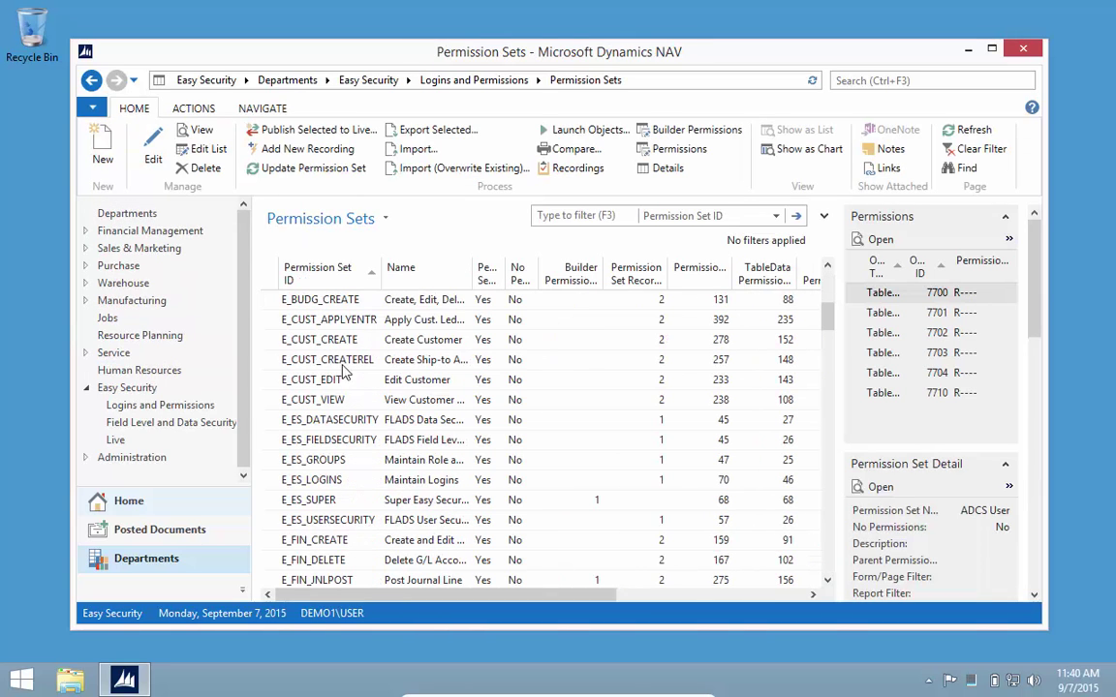
{"action": "scroll", "coordinate": [314, 441], "scroll_direction": "up", "scroll_amount": 2}
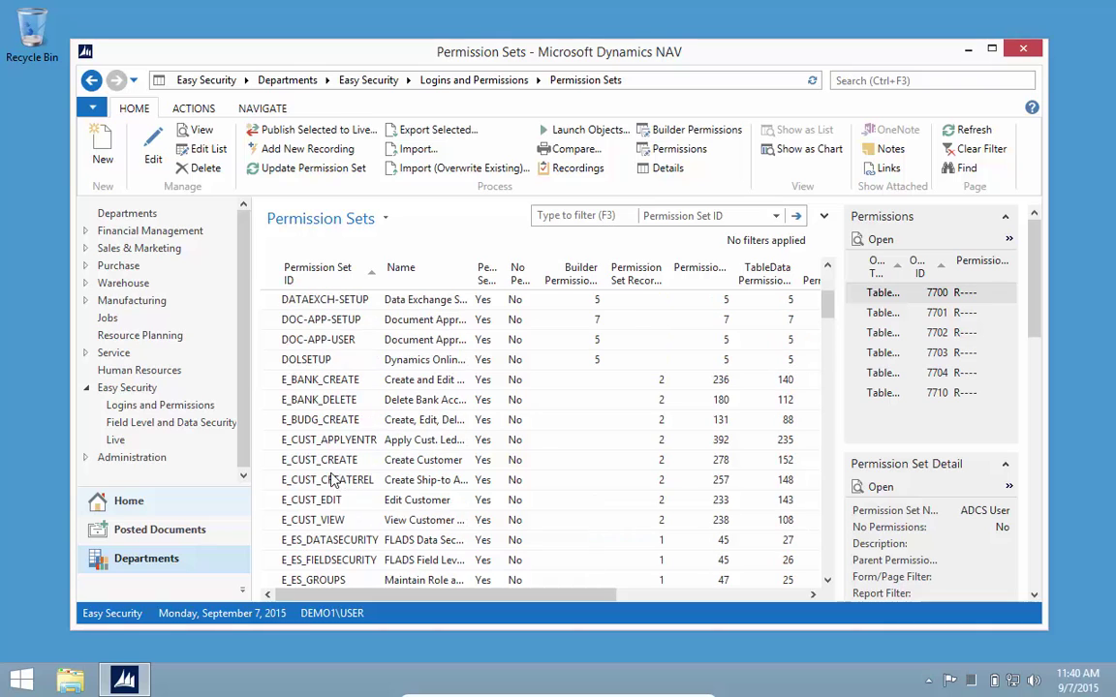
Review the recordings assigned to the E_CUST_EDIT permission set with their full recording codes, and close the page.
{"action": "left_click", "coordinate": [310, 504]}
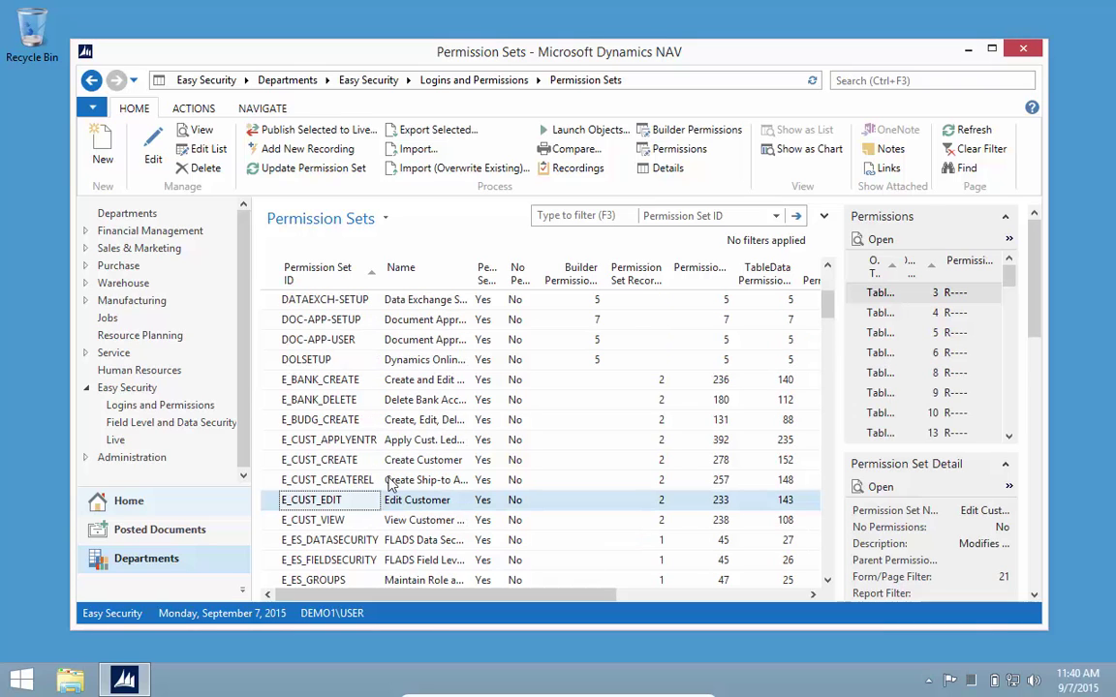
{"action": "left_click", "coordinate": [581, 169]}
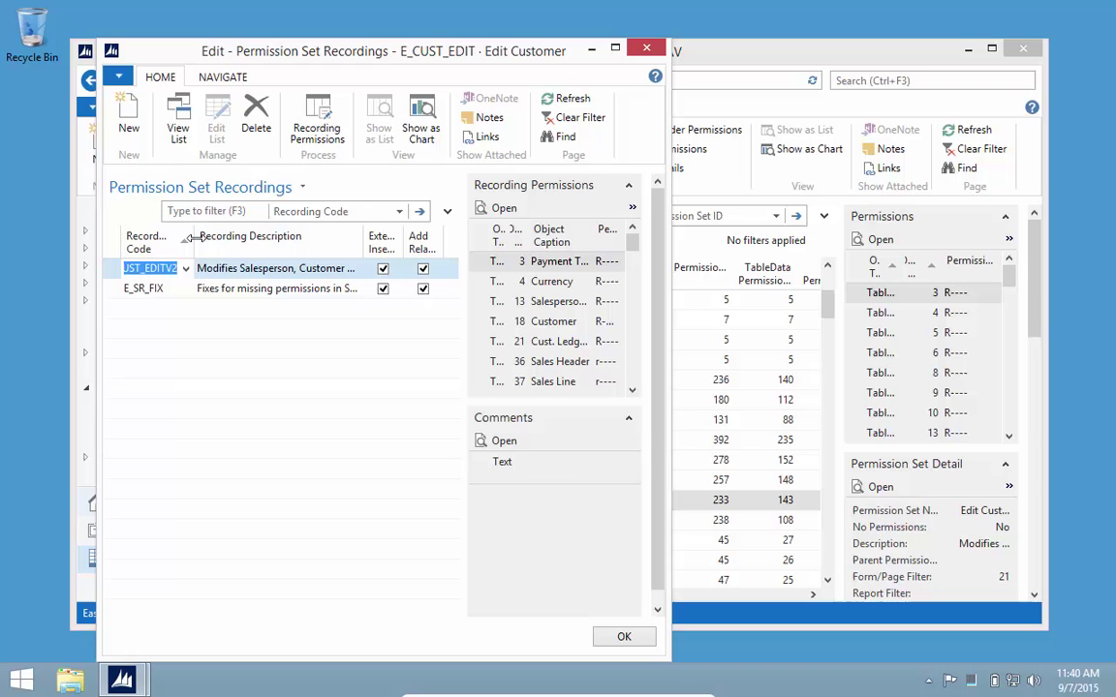
{"action": "left_click_drag", "start_coordinate": [193, 237], "coordinate": [213, 237]}
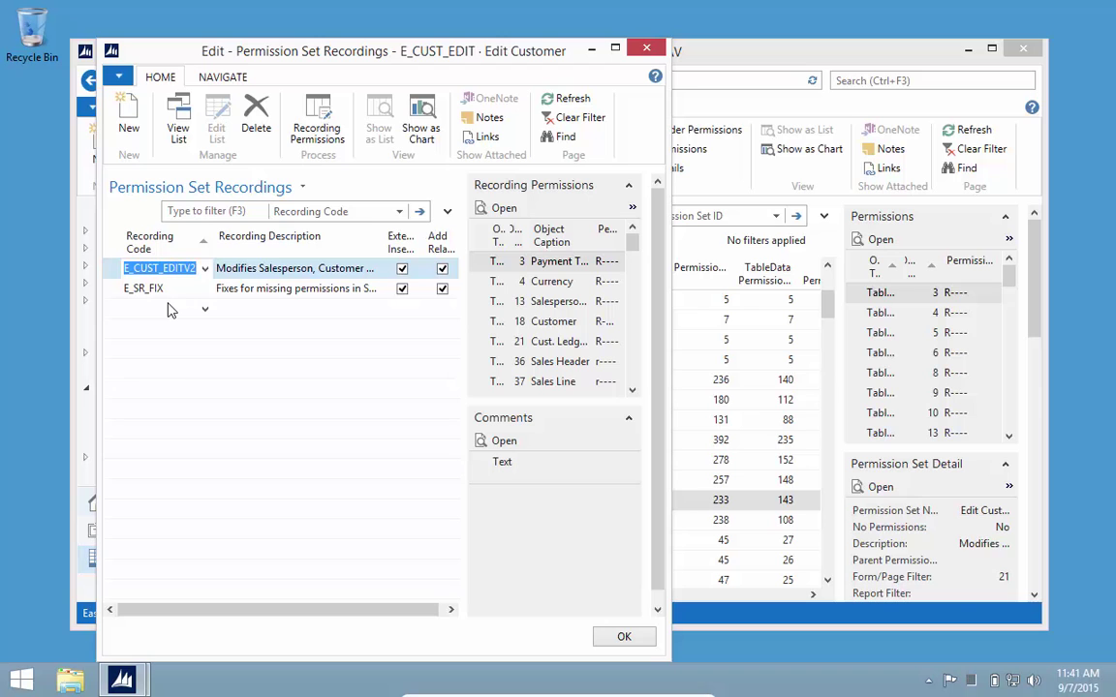
{"action": "key", "text": "Escape"}
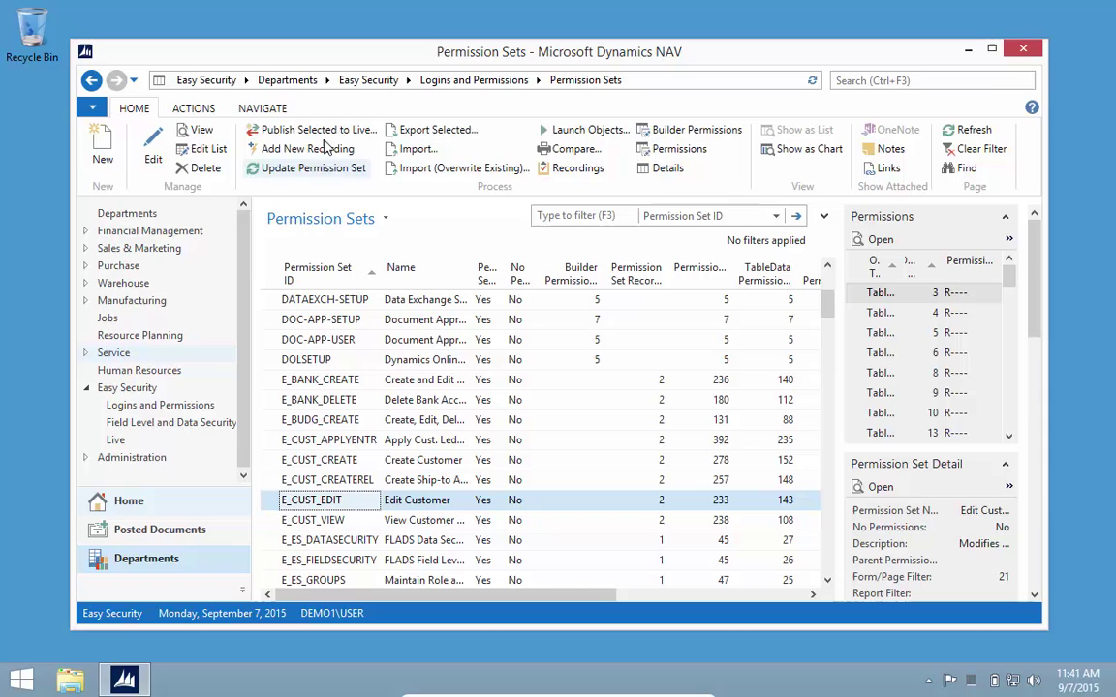
Try to import SoD Permission Sets ES1.41.10.txt from the ES1.41.11 Easy Security folder with the Add New Recordings option.
{"action": "left_click", "coordinate": [211, 110]}
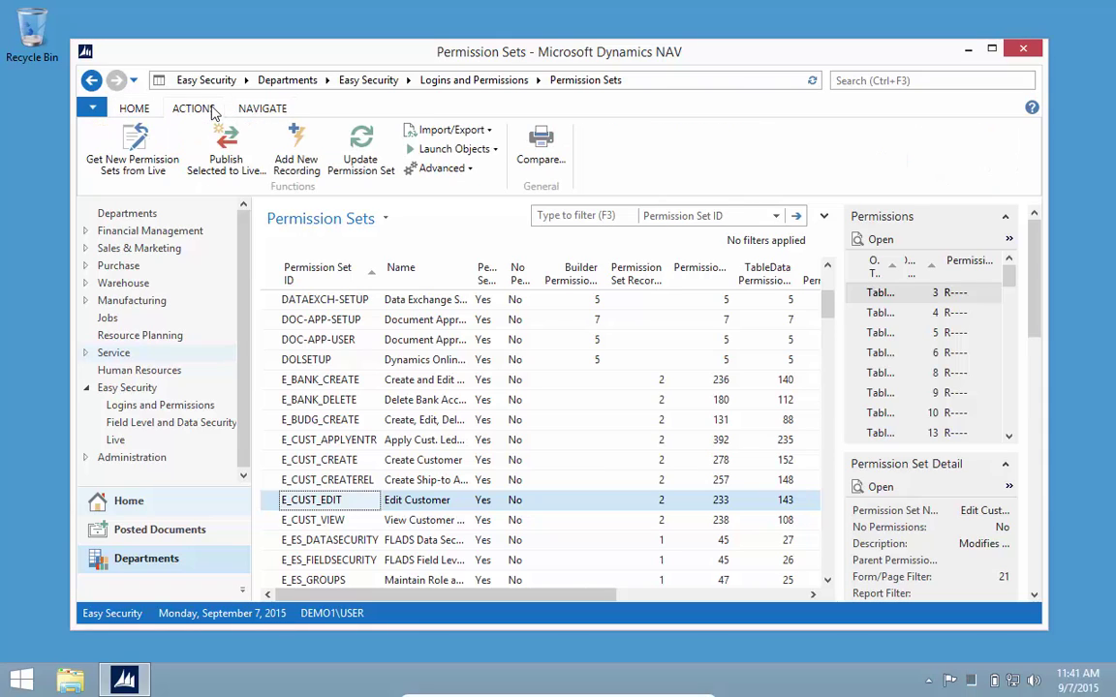
{"action": "left_click", "coordinate": [456, 131]}
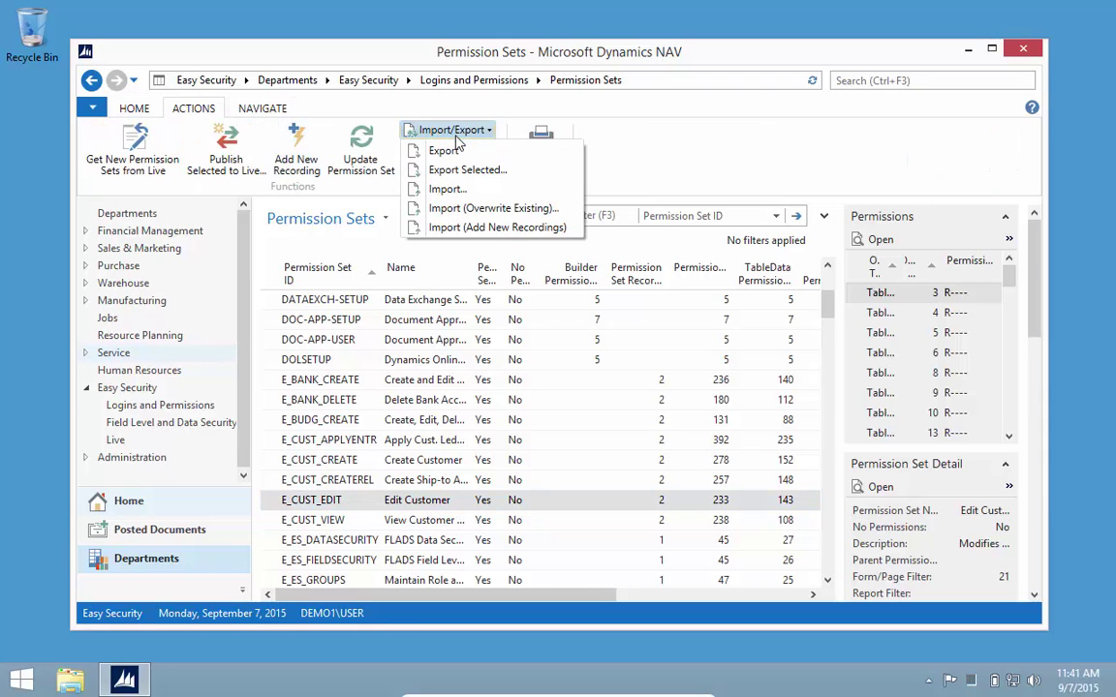
{"action": "left_click", "coordinate": [497, 229]}
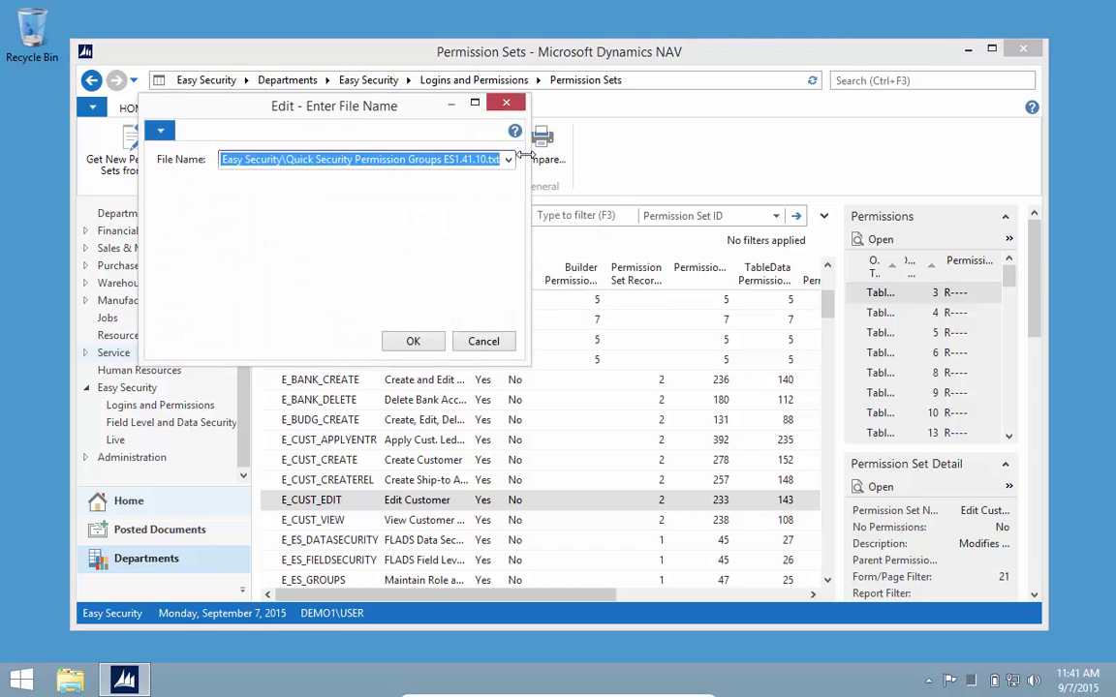
{"action": "left_click", "coordinate": [509, 161]}
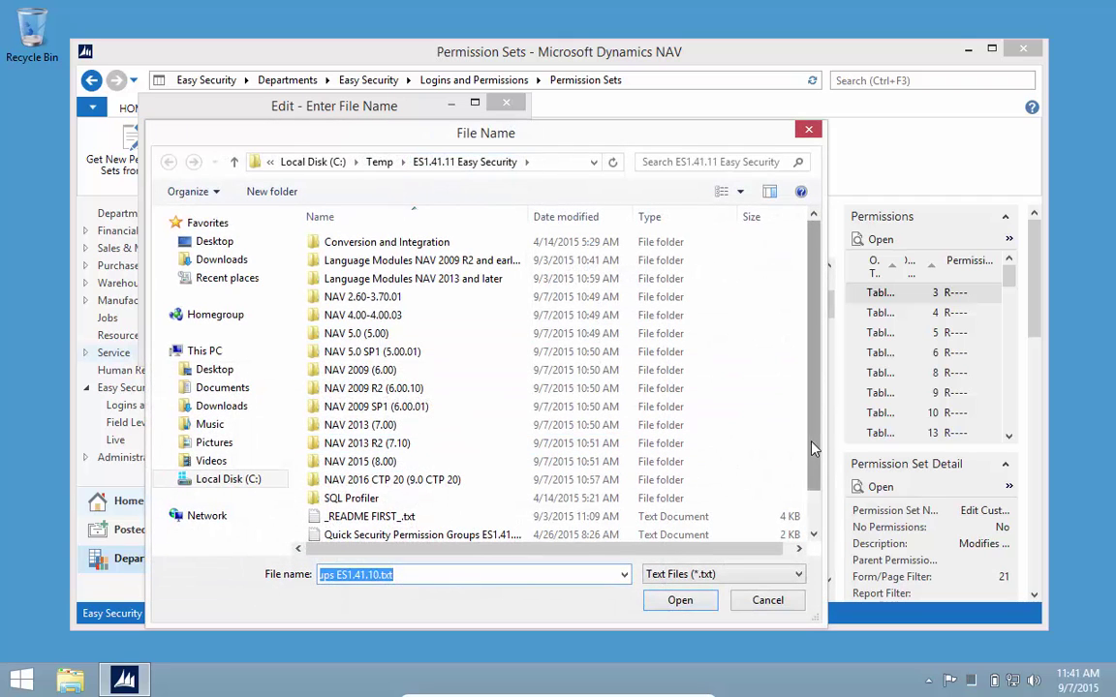
{"action": "left_click_drag", "start_coordinate": [815, 449], "coordinate": [805, 562]}
{"action": "left_click", "coordinate": [392, 533]}
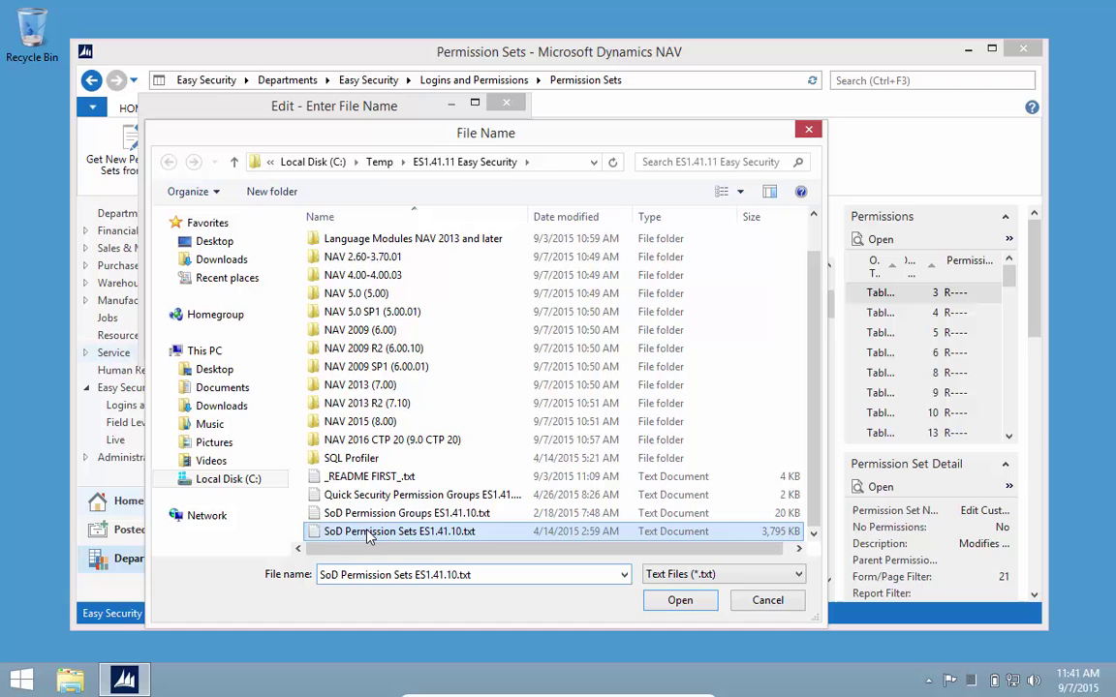
{"action": "left_click", "coordinate": [680, 601]}
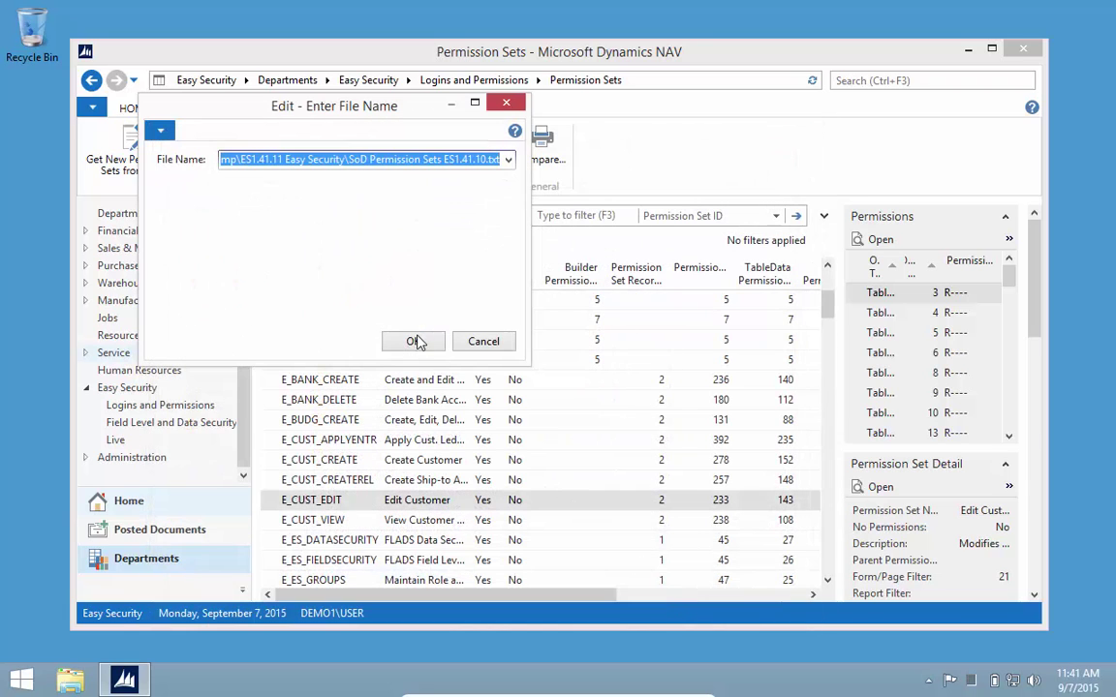
{"action": "left_click", "coordinate": [416, 341]}
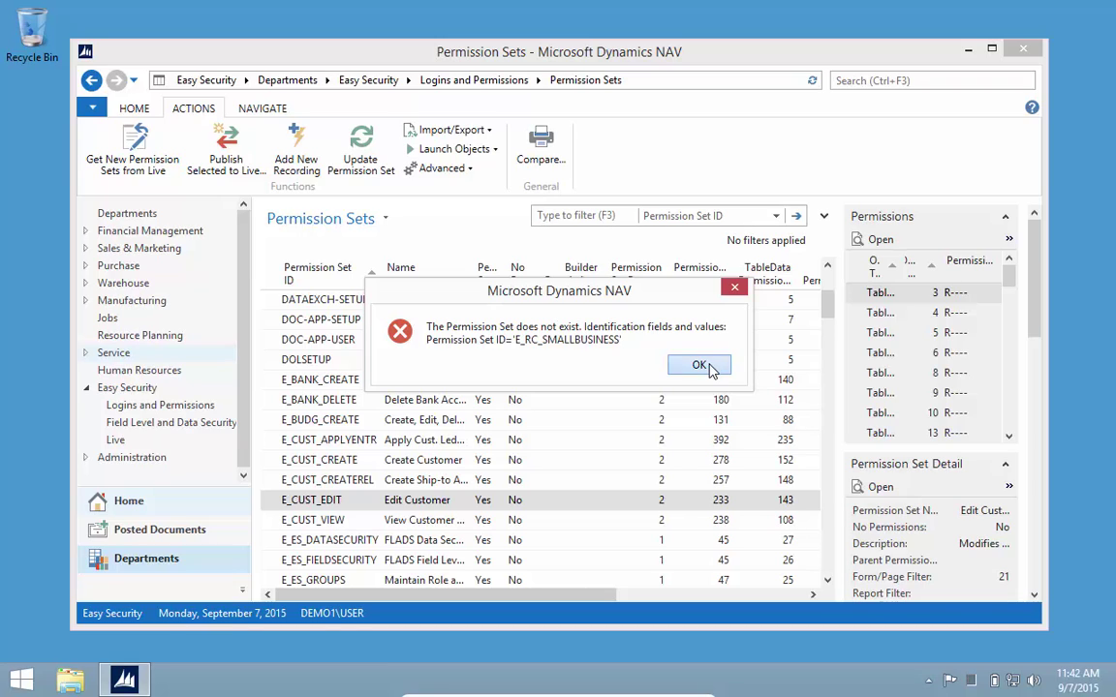
{"action": "left_click", "coordinate": [708, 369]}
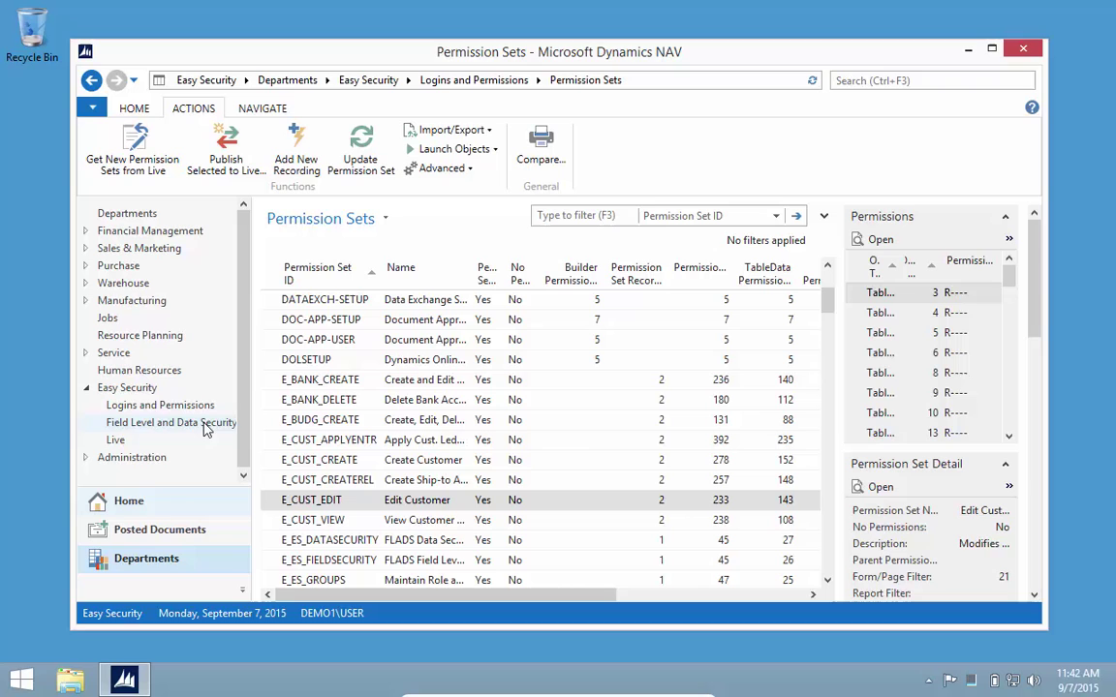
Create a permission set with the ID E_RC_SMALLBUSINESS and the name Small Business Role Center, and close its card.
{"action": "left_click", "coordinate": [315, 441]}
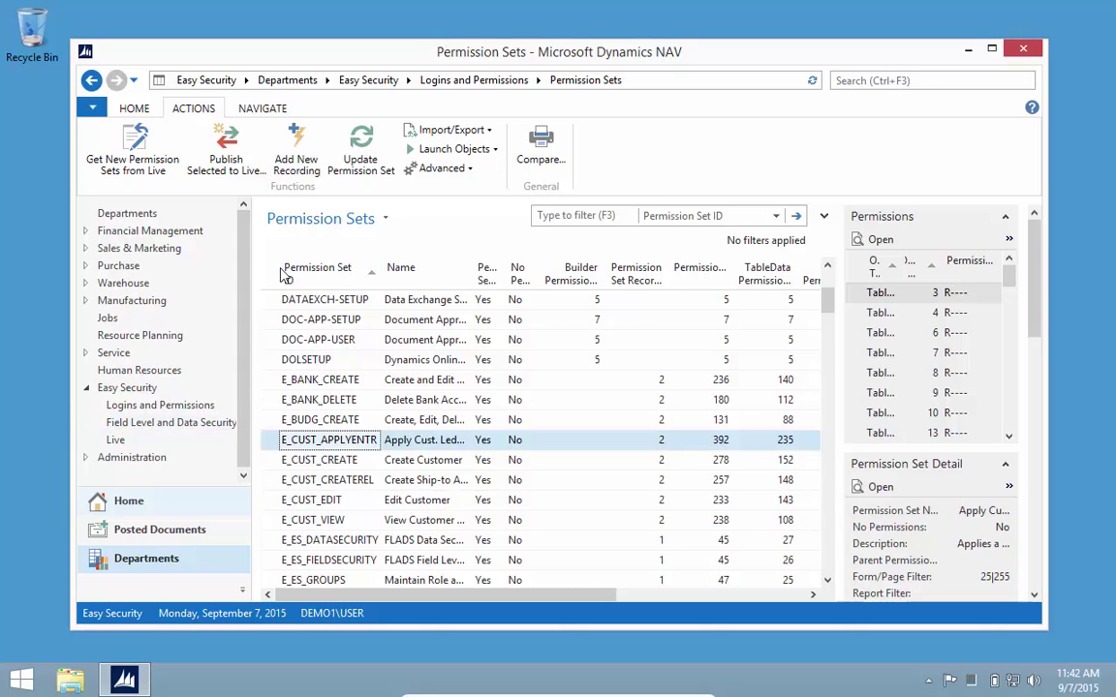
{"action": "left_click", "coordinate": [124, 105]}
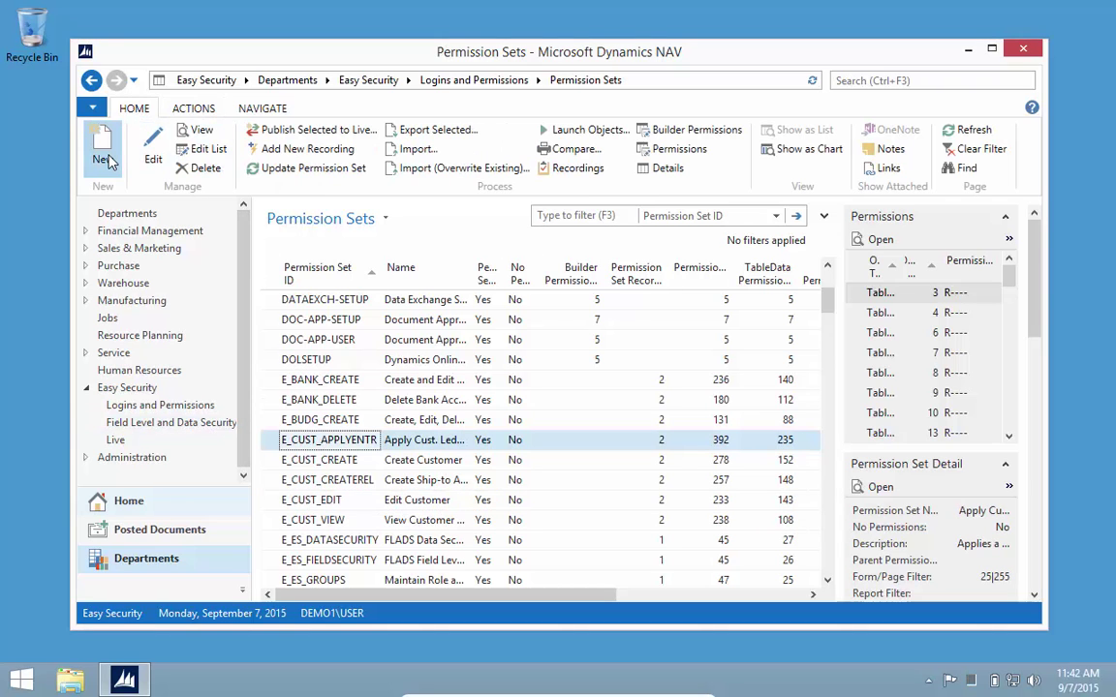
{"action": "left_click", "coordinate": [103, 155]}
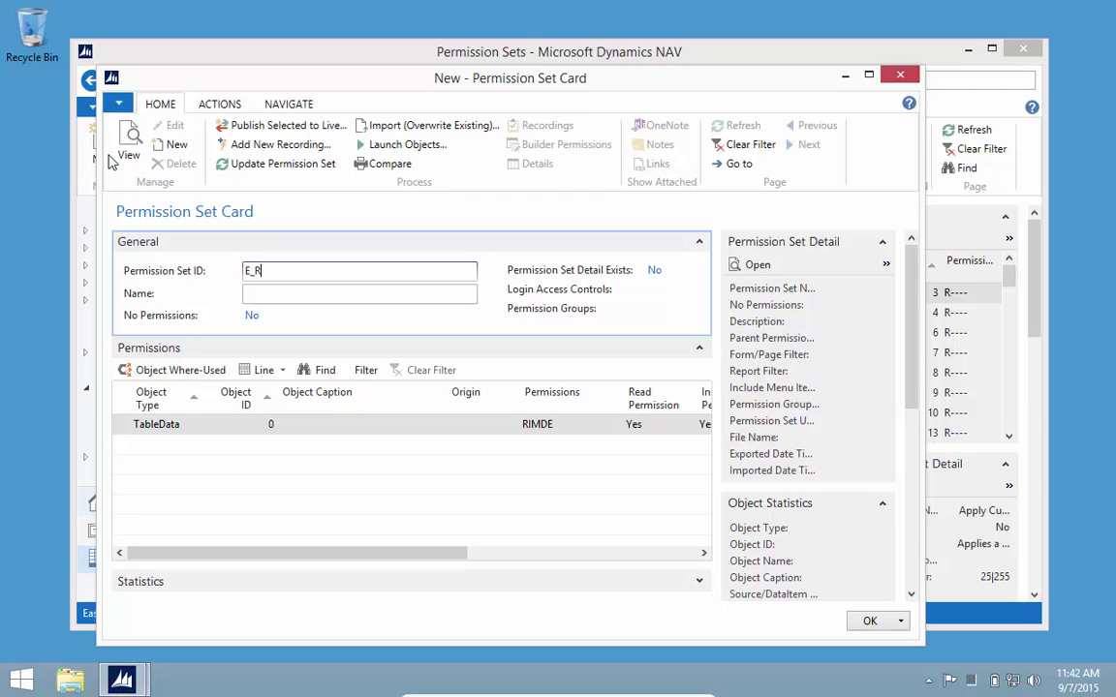
{"action": "type", "text": "E_RC_SMALLBUSINESS"}
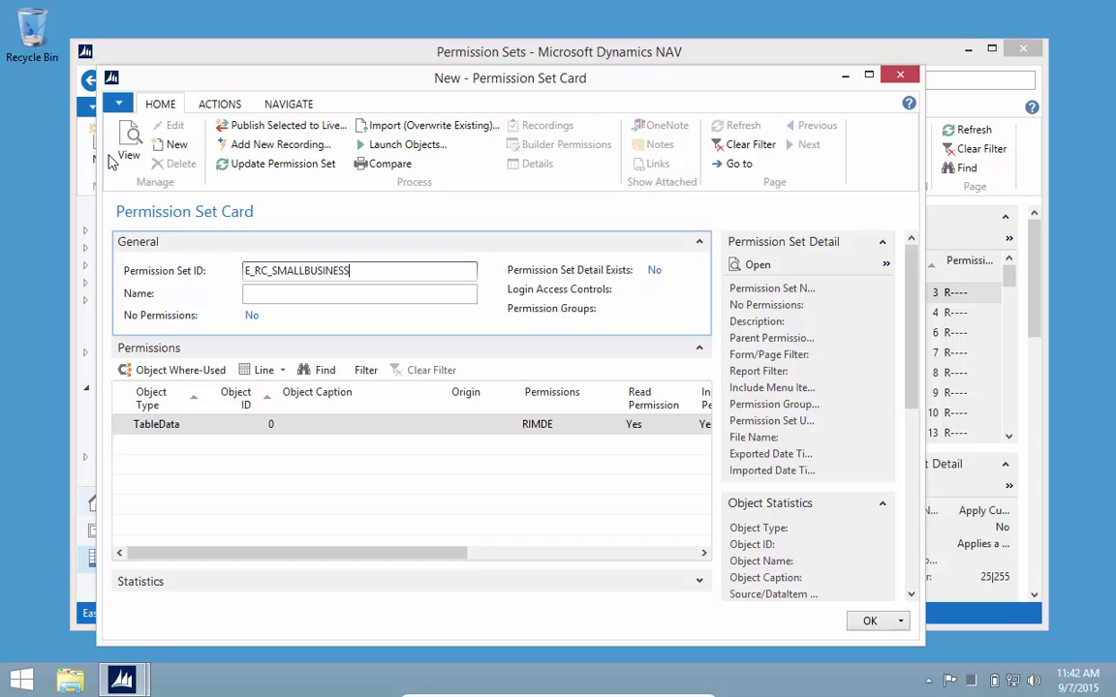
{"action": "key", "text": "Tab"}
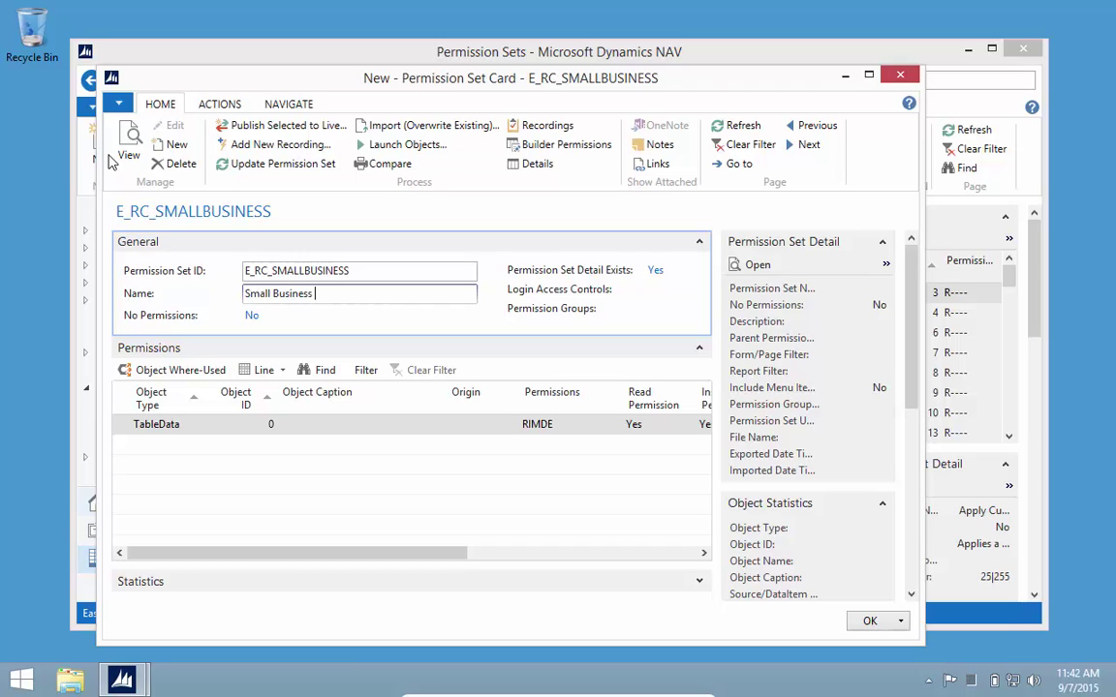
{"action": "type", "text": "Small Business Role Center"}
{"action": "key", "text": "Tab"}
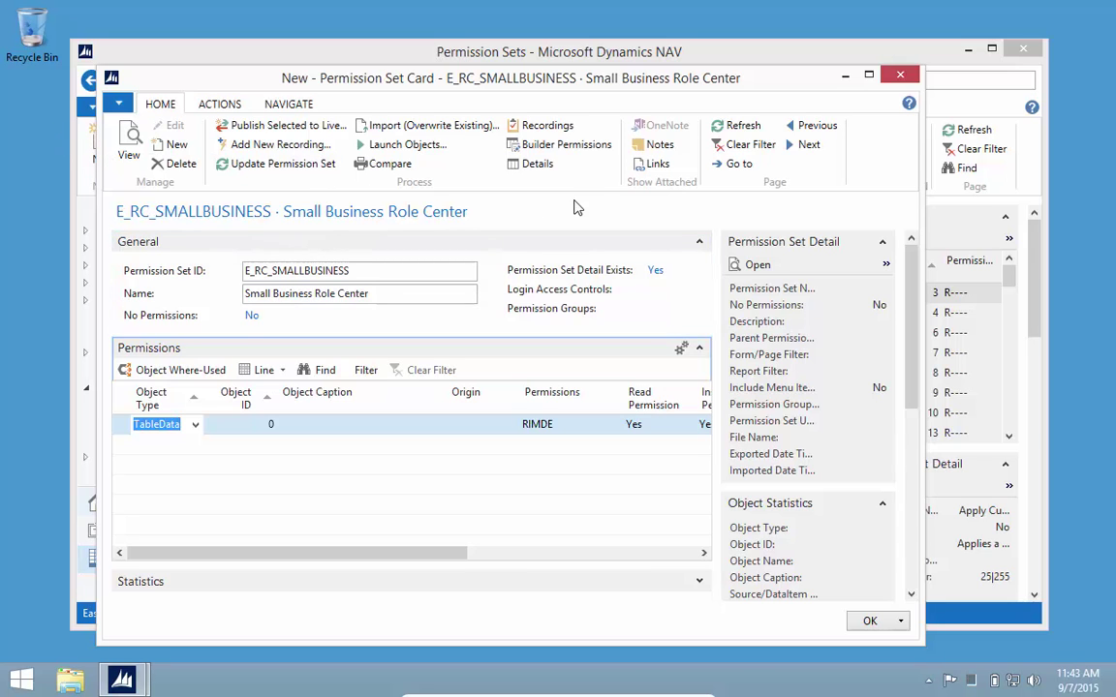
{"action": "key", "text": "Escape"}
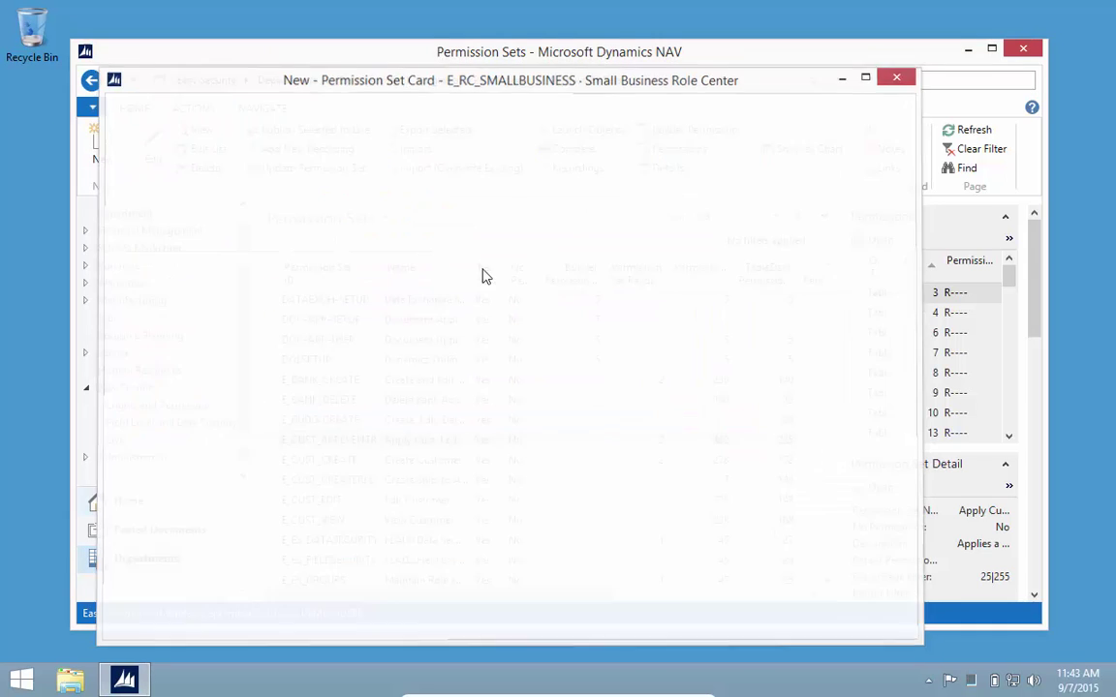
Repeat the Add New Recordings import of permission sets from SoD Permission Sets ES1.41.10.txt.
{"action": "left_click", "coordinate": [202, 110]}
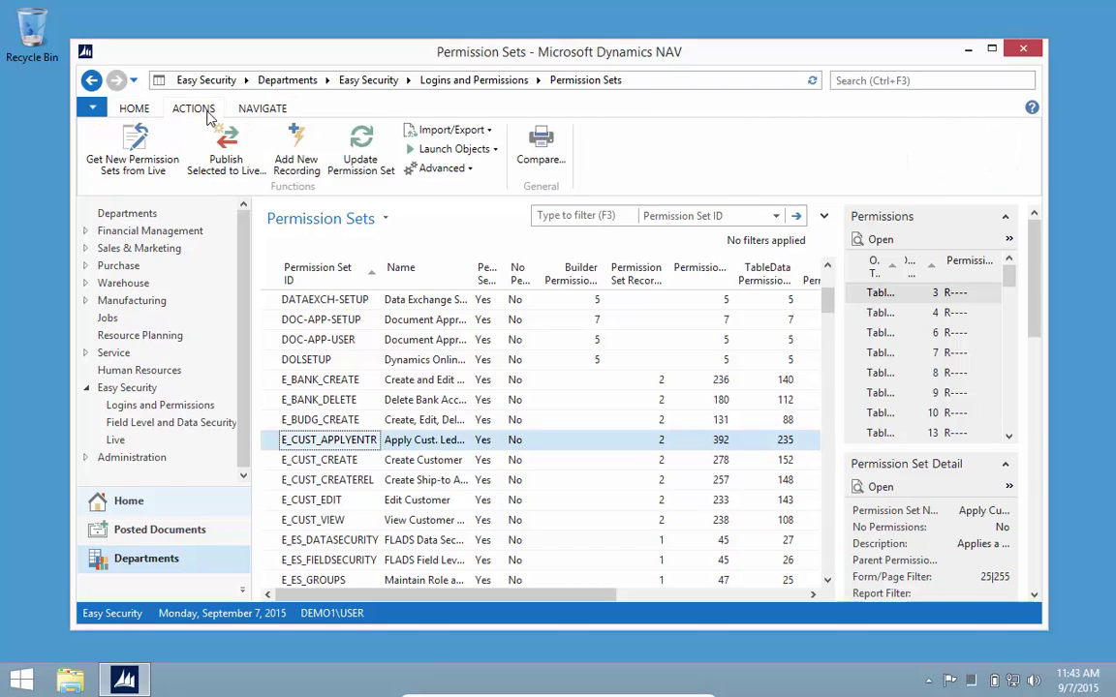
{"action": "left_click", "coordinate": [429, 169]}
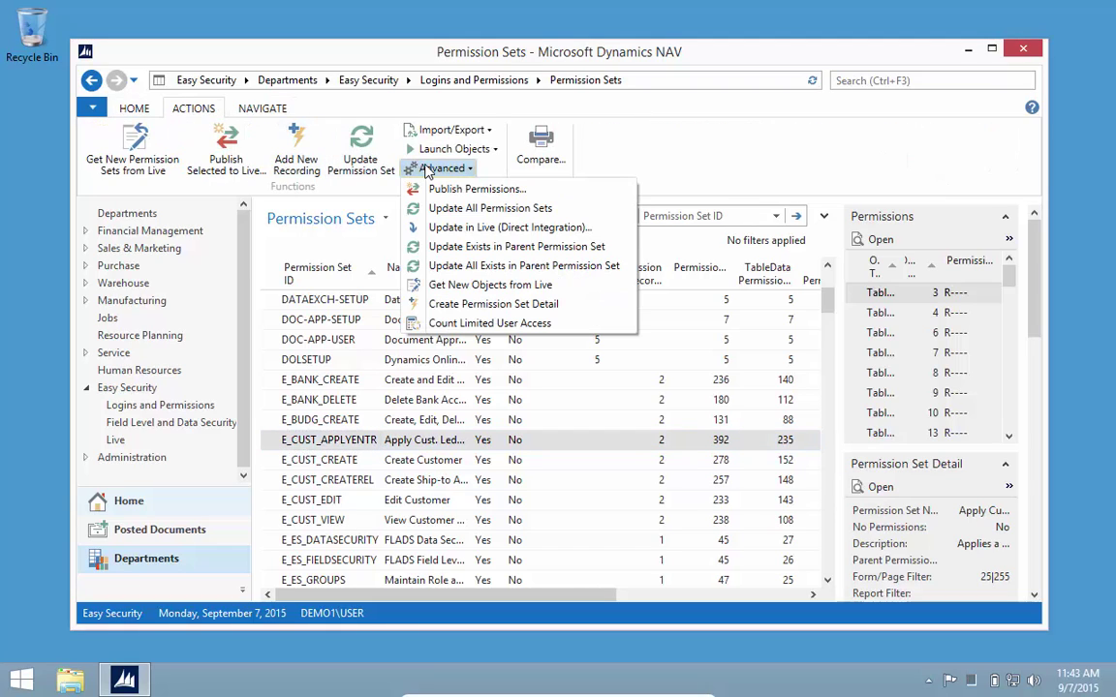
{"action": "left_click", "coordinate": [444, 130]}
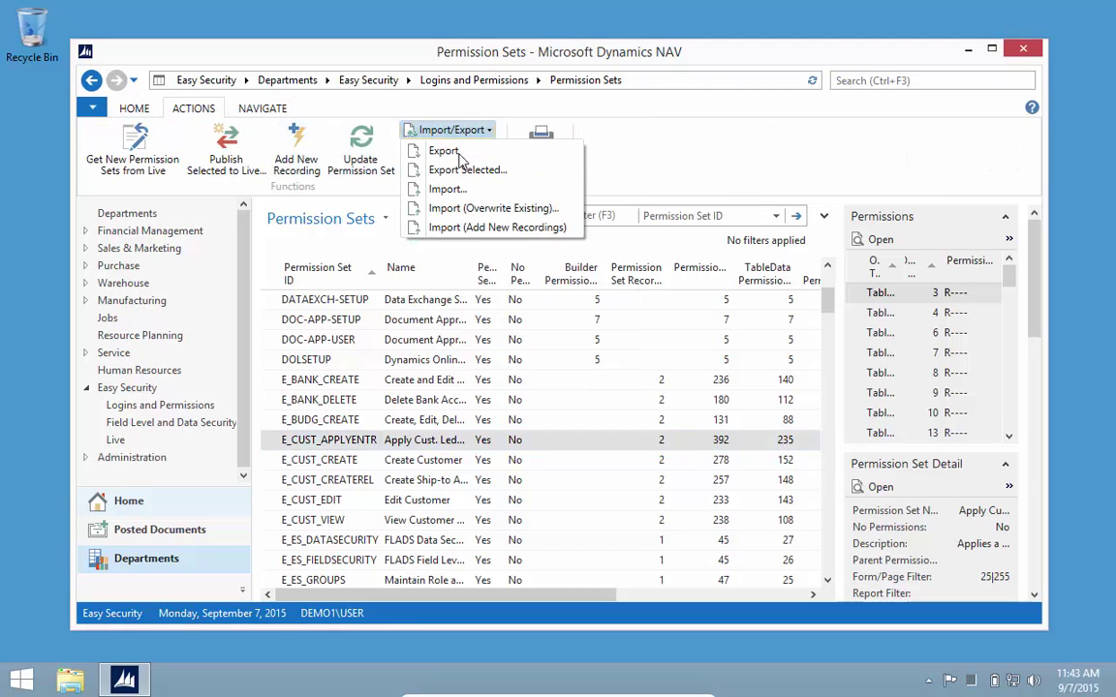
{"action": "left_click", "coordinate": [478, 228]}
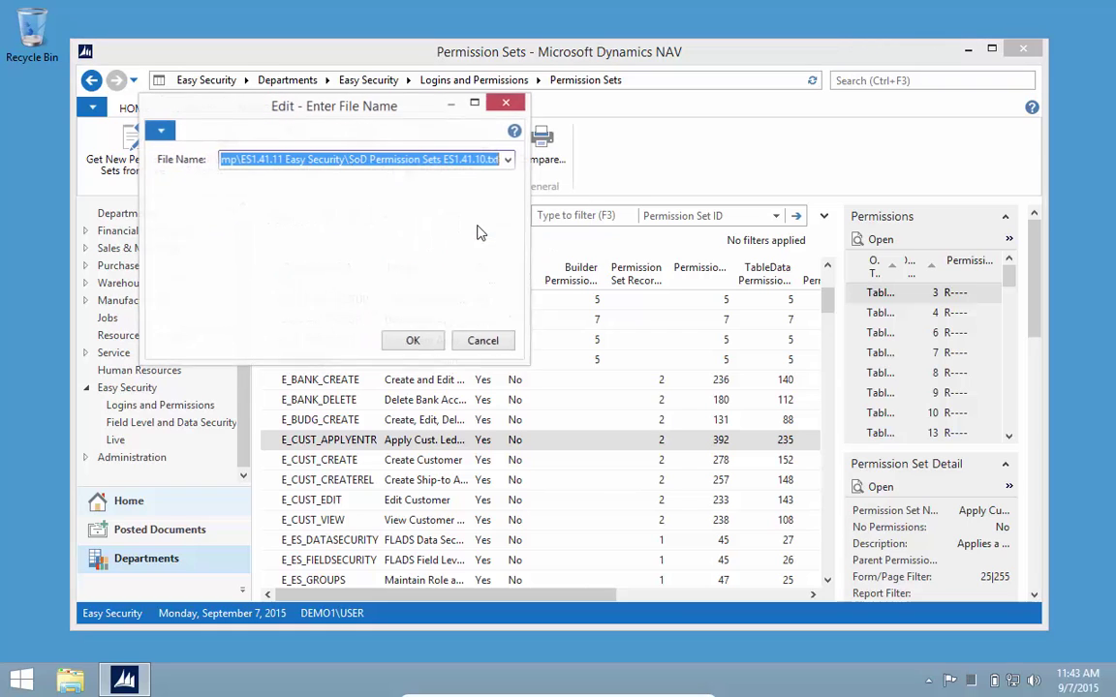
{"action": "left_click", "coordinate": [414, 344]}
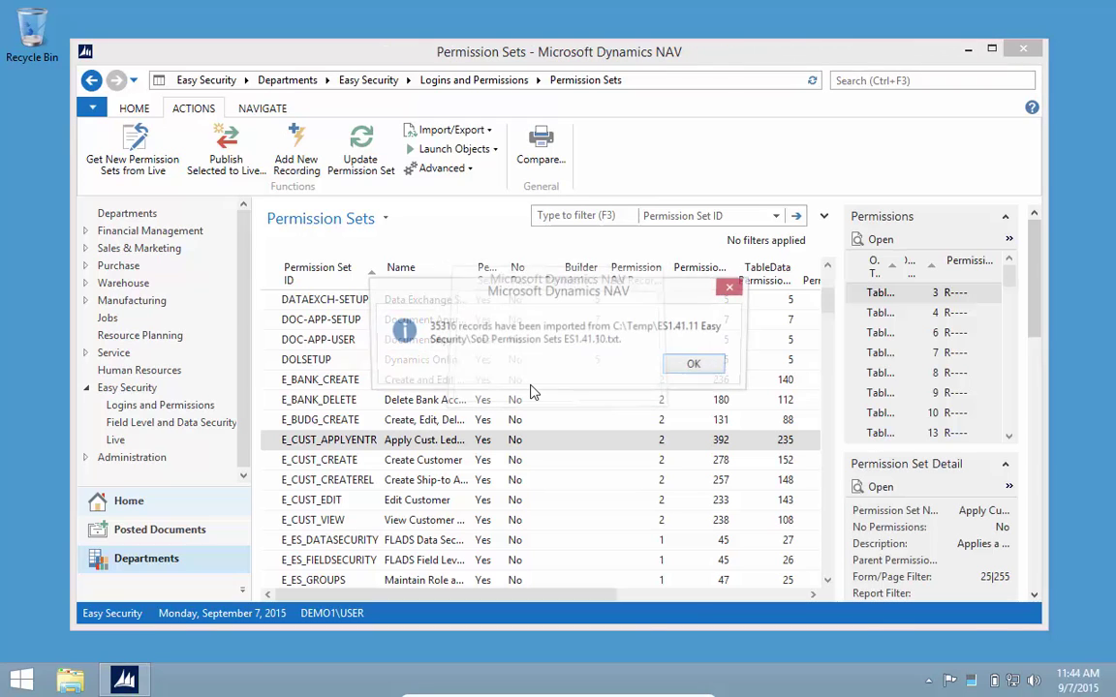
Finish the permission set import, and review the recordings assigned to the E_CUST_EDIT permission set before closing their page.
{"action": "left_click", "coordinate": [699, 366]}
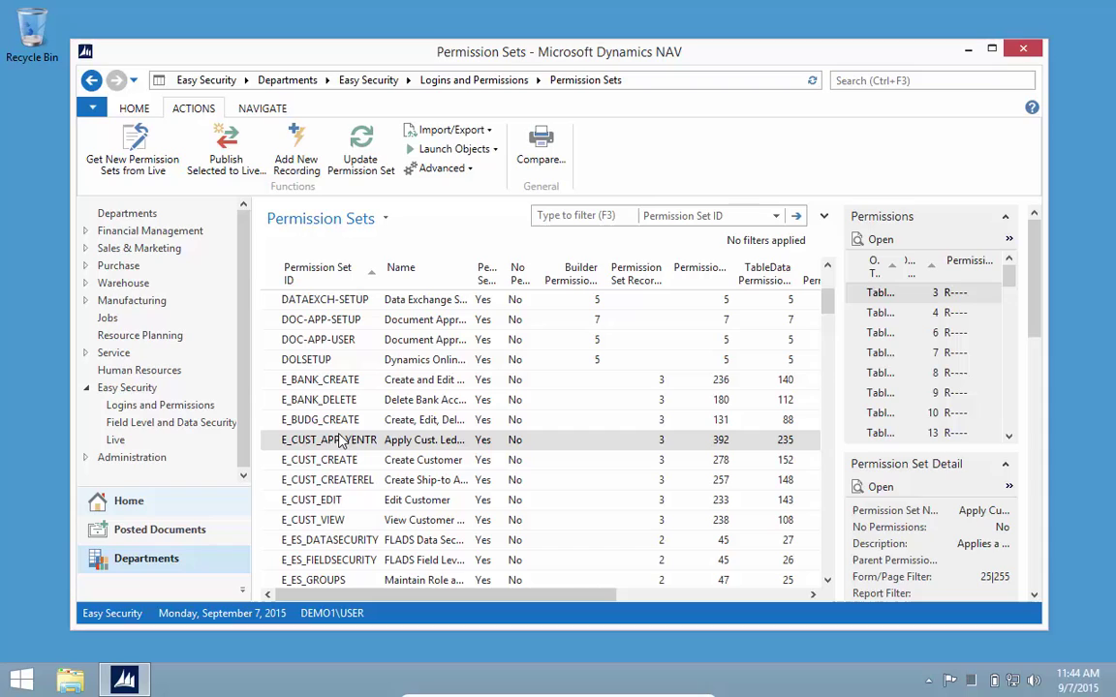
{"action": "left_click", "coordinate": [325, 500]}
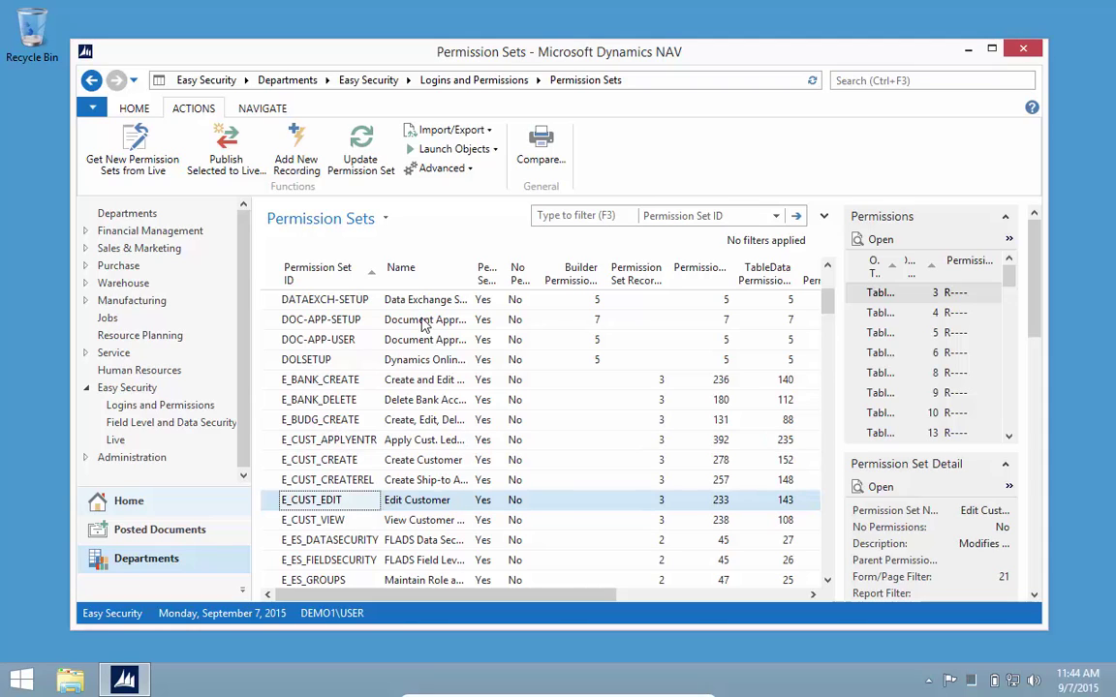
{"action": "left_click", "coordinate": [128, 108]}
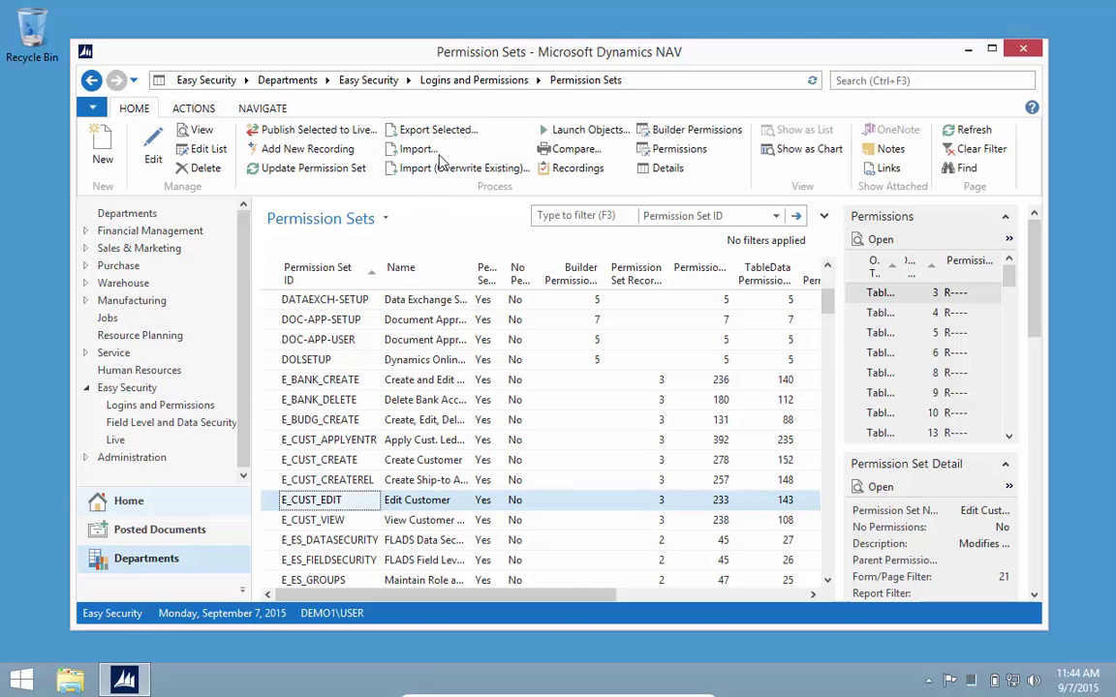
{"action": "left_click", "coordinate": [574, 170]}
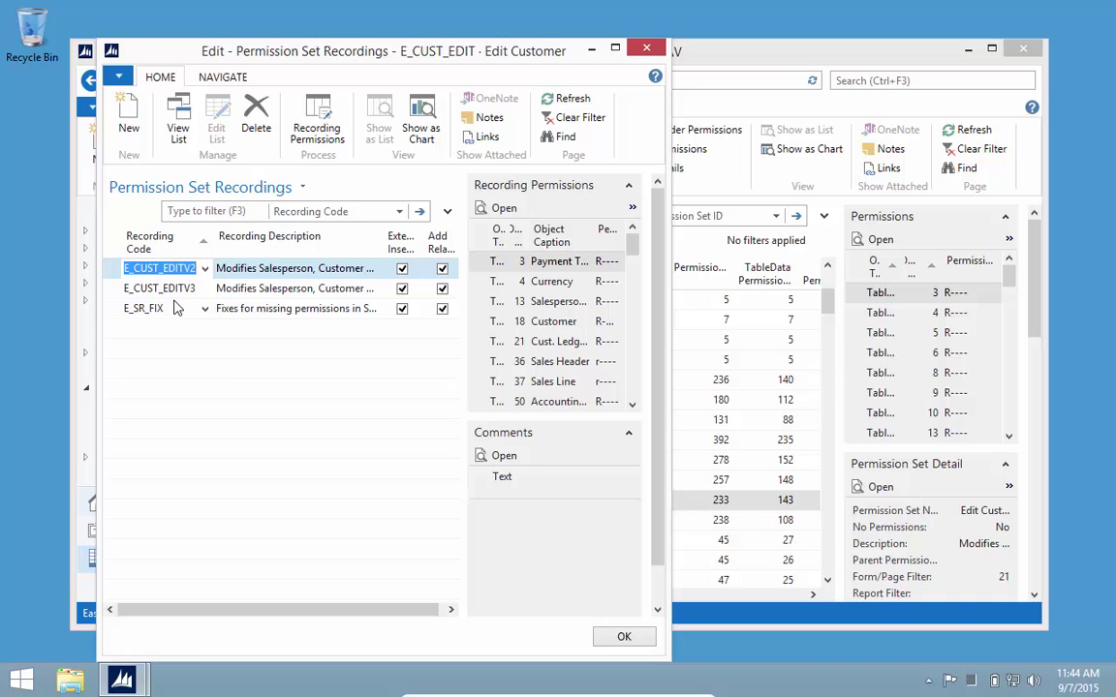
{"action": "key", "text": "Escape"}
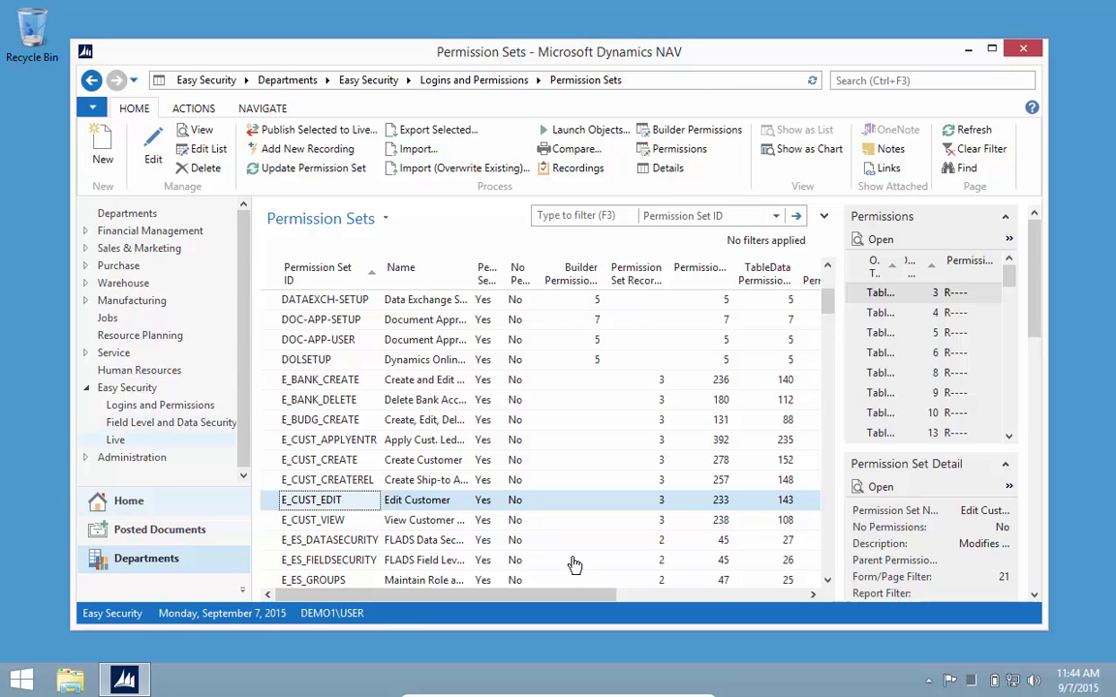
Open Easy Security's Logins and Permissions page, and open SoD Permission Groups ES1.41.10.txt from C:\Temp\ES1.41.11 Easy Security in File Explorer.
{"action": "left_click", "coordinate": [165, 404]}
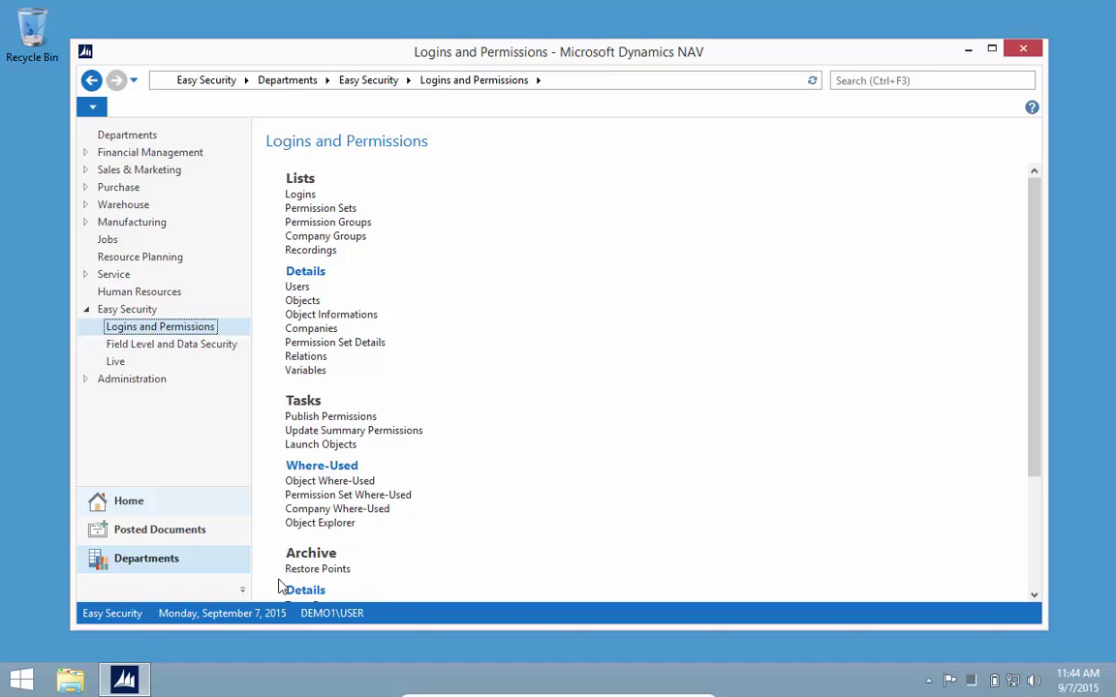
{"action": "left_click", "coordinate": [68, 681]}
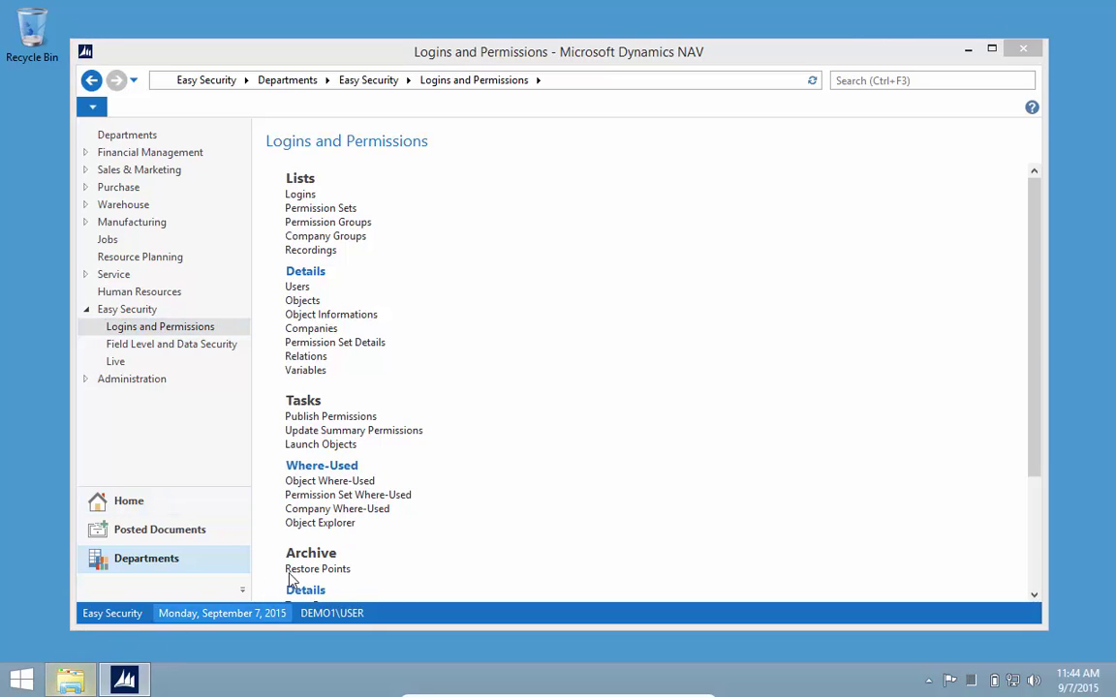
{"action": "double_click", "coordinate": [308, 357]}
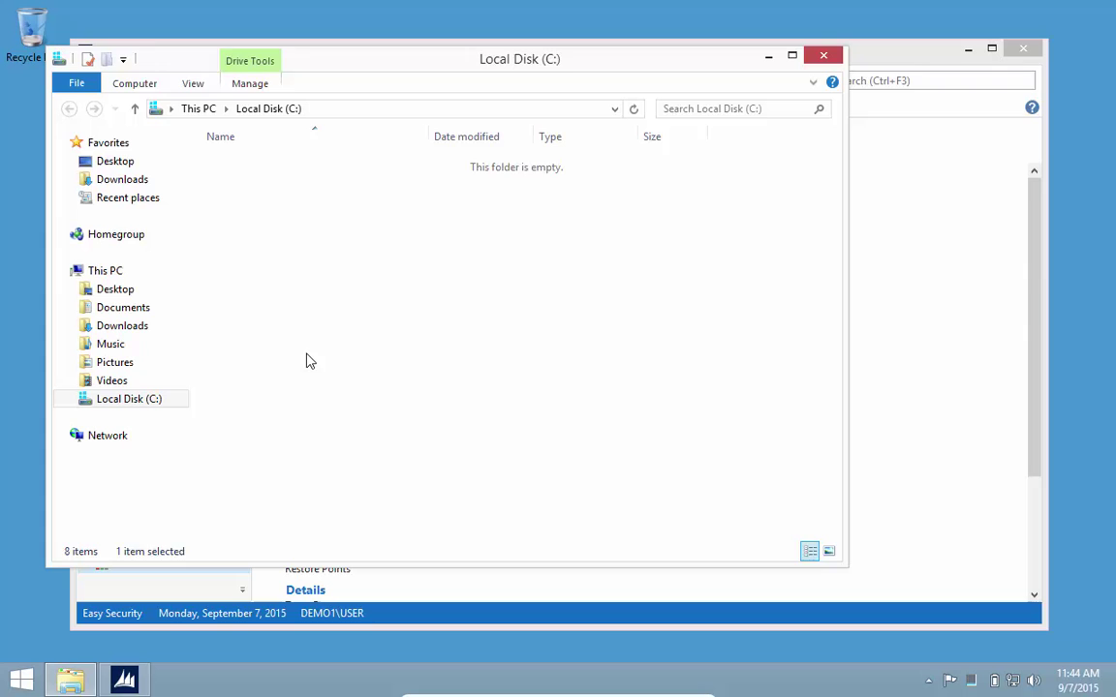
{"action": "double_click", "coordinate": [256, 291]}
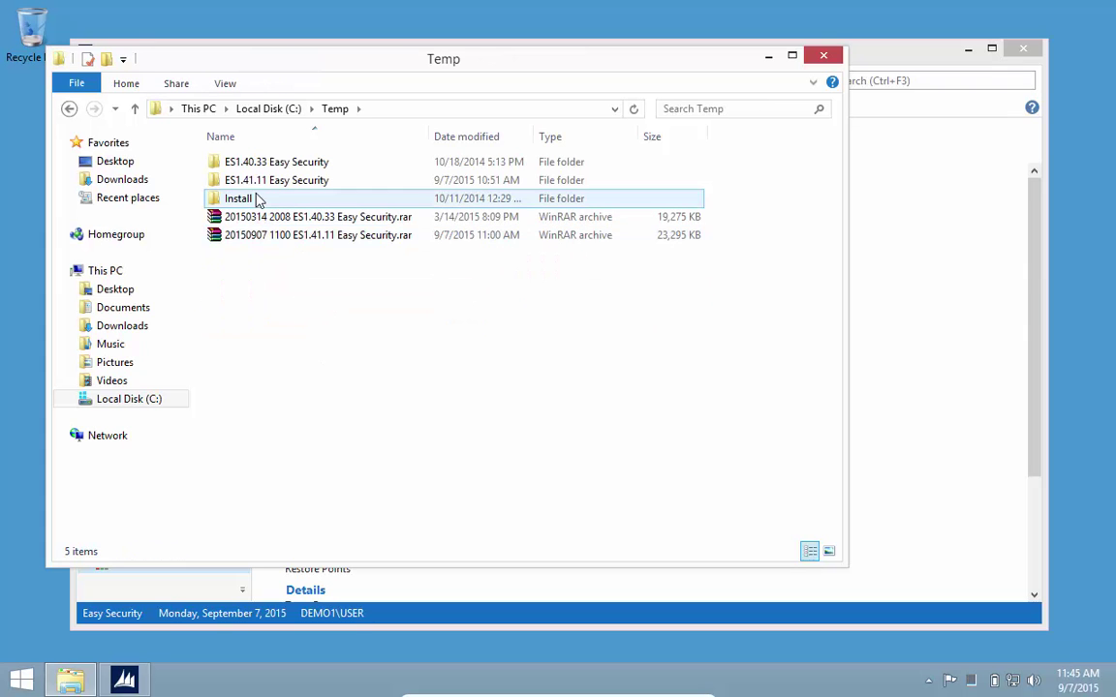
{"action": "double_click", "coordinate": [258, 189]}
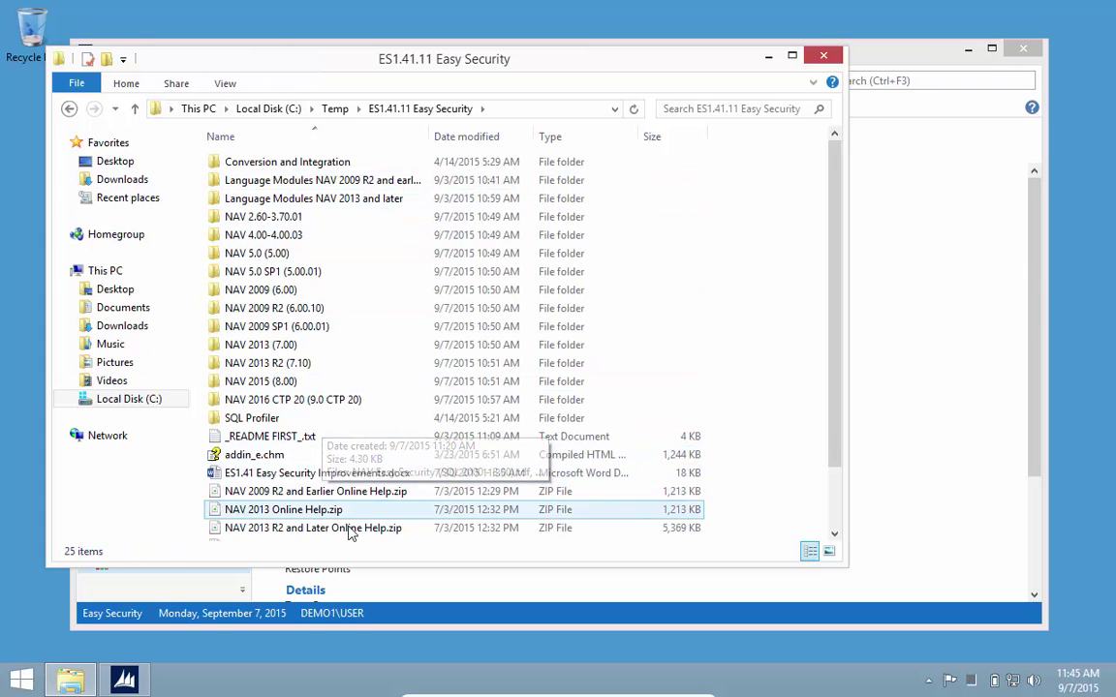
{"action": "scroll", "coordinate": [310, 474], "scroll_direction": "down", "scroll_amount": 2}
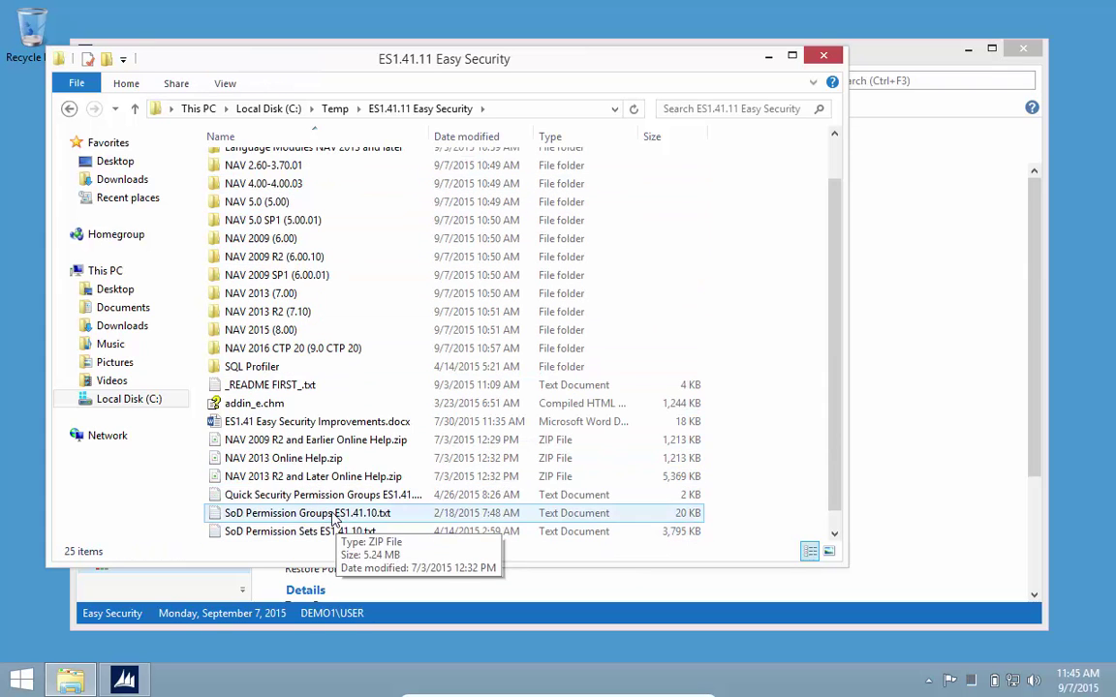
{"action": "double_click", "coordinate": [276, 516]}
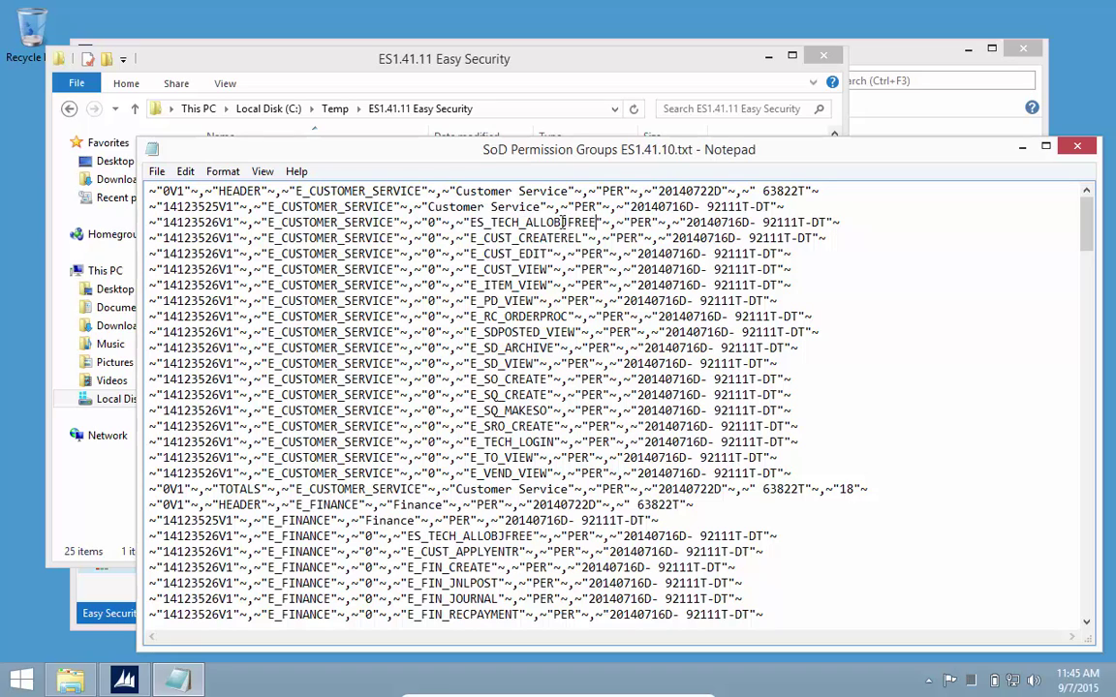
Copy the permission set ID ES_TECH_ALLOBJFREE from the E_CUSTOMER_SERVICE group lines of the text file.
{"action": "left_click", "coordinate": [487, 224], "text": "shift"}
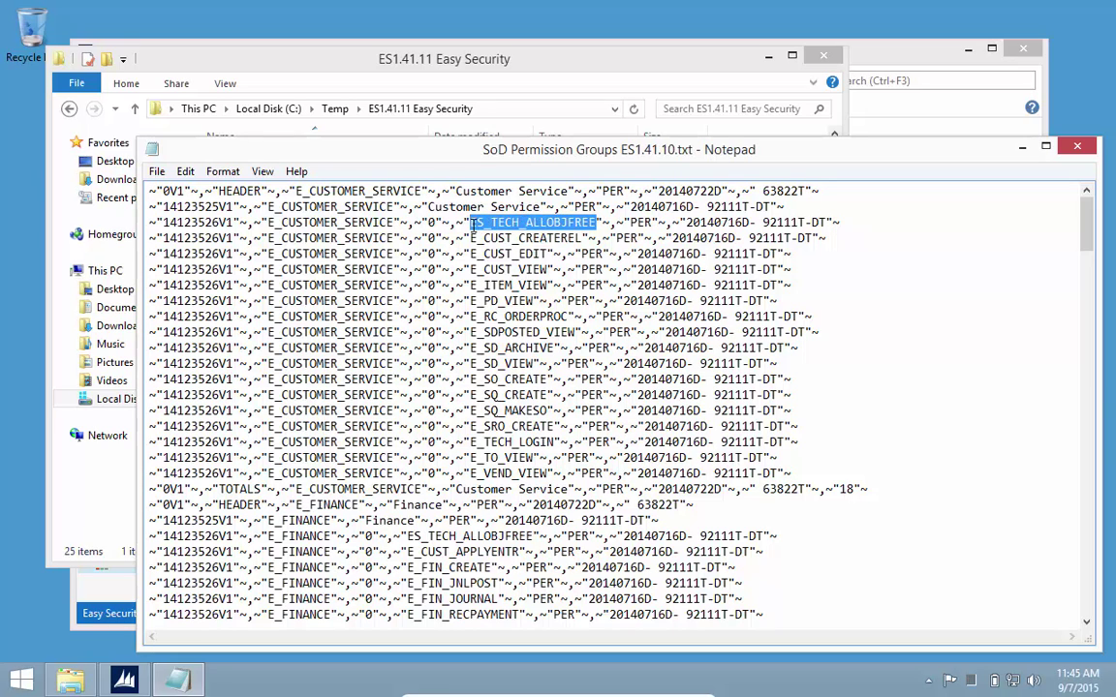
{"action": "right_click", "coordinate": [497, 224]}
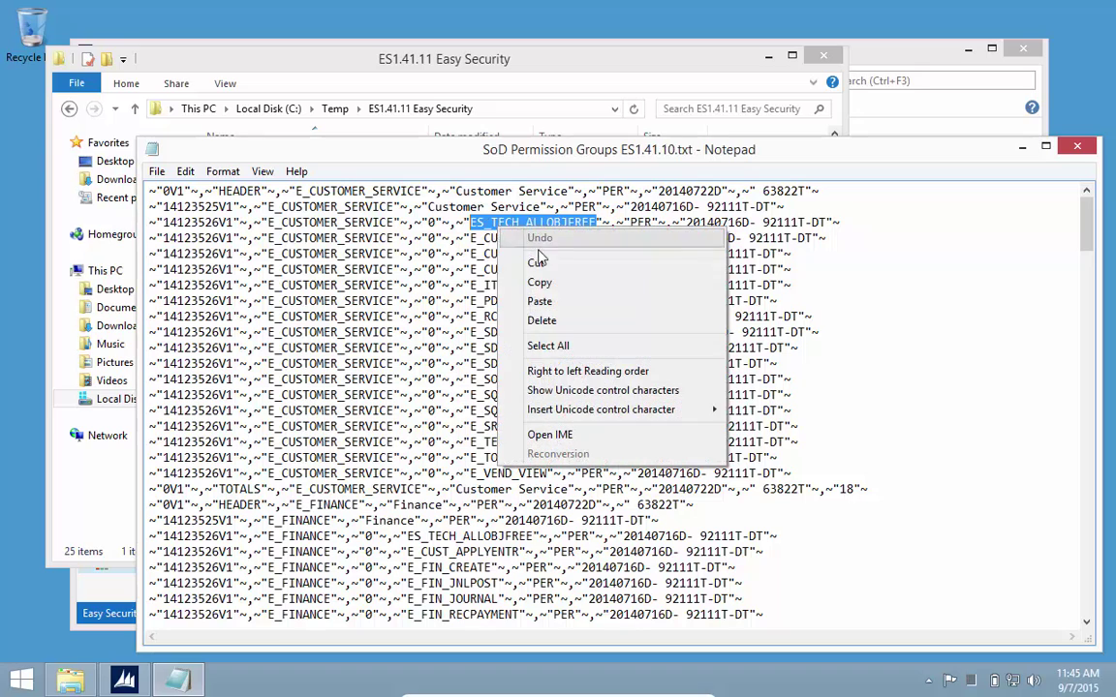
{"action": "left_click", "coordinate": [540, 277]}
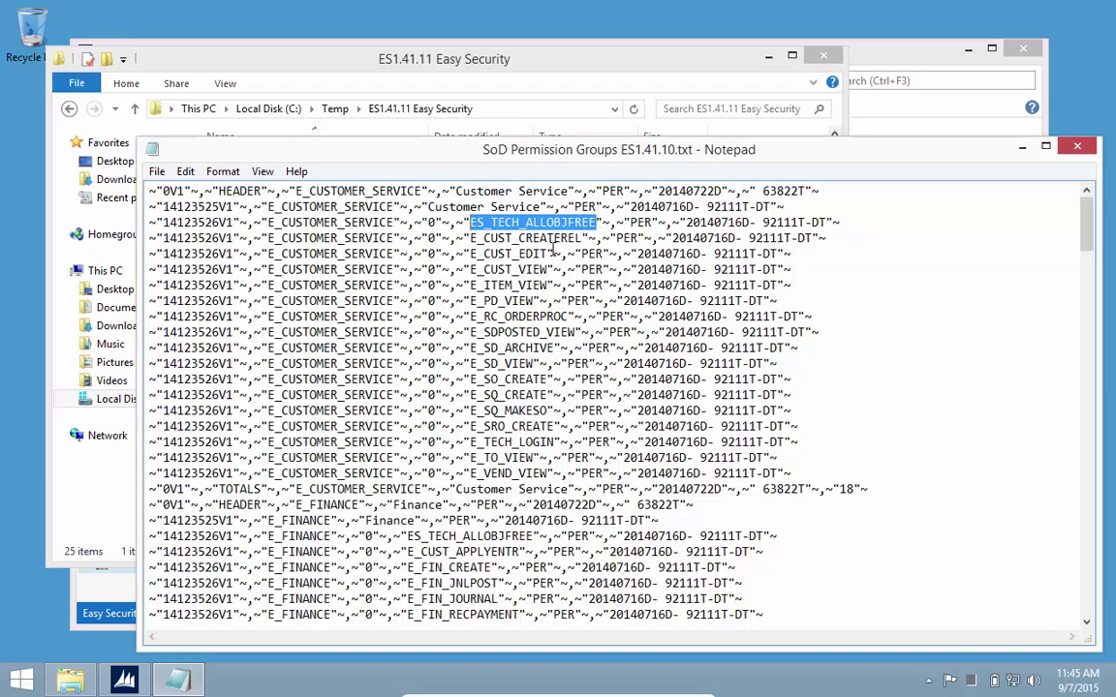
Switch to Microsoft Dynamics NAV and open the full permission set list for All Free Objects Permission Set ID in Security Setup.
{"action": "left_click", "coordinate": [114, 605]}
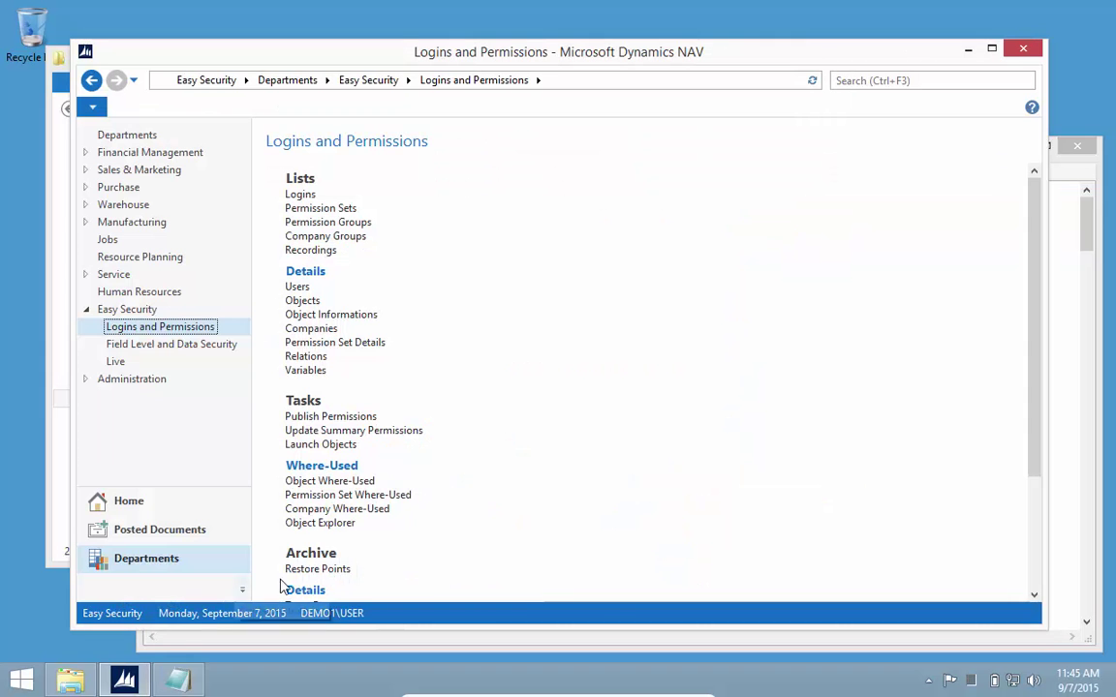
{"action": "scroll", "coordinate": [494, 560], "scroll_direction": "down", "scroll_amount": 4}
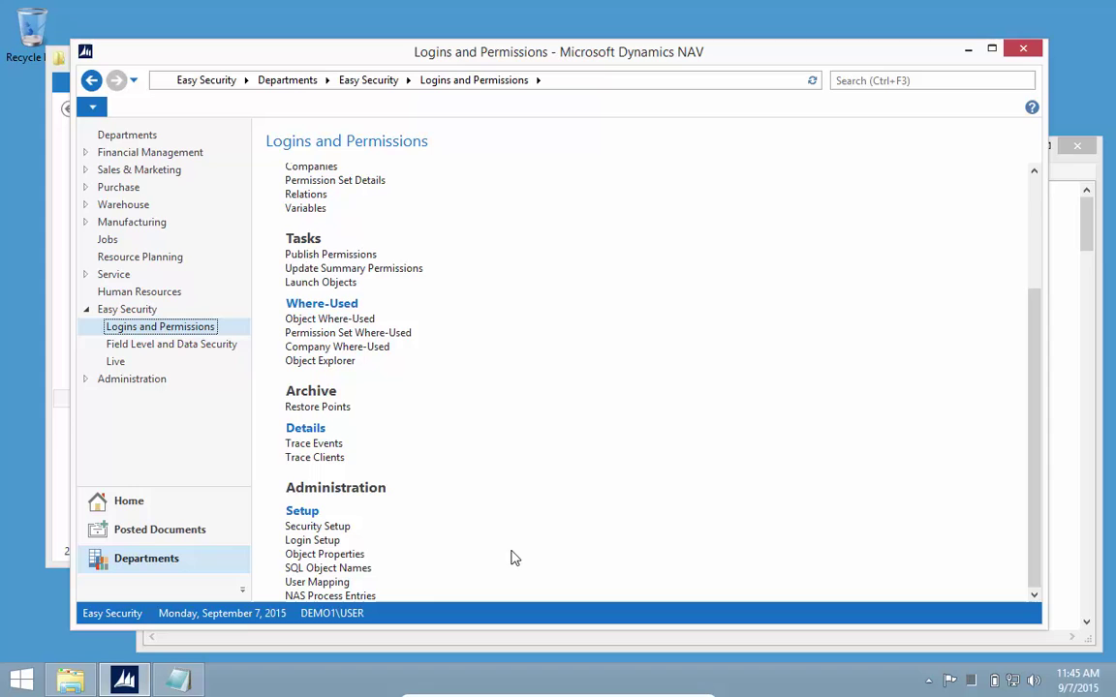
{"action": "left_click", "coordinate": [339, 528]}
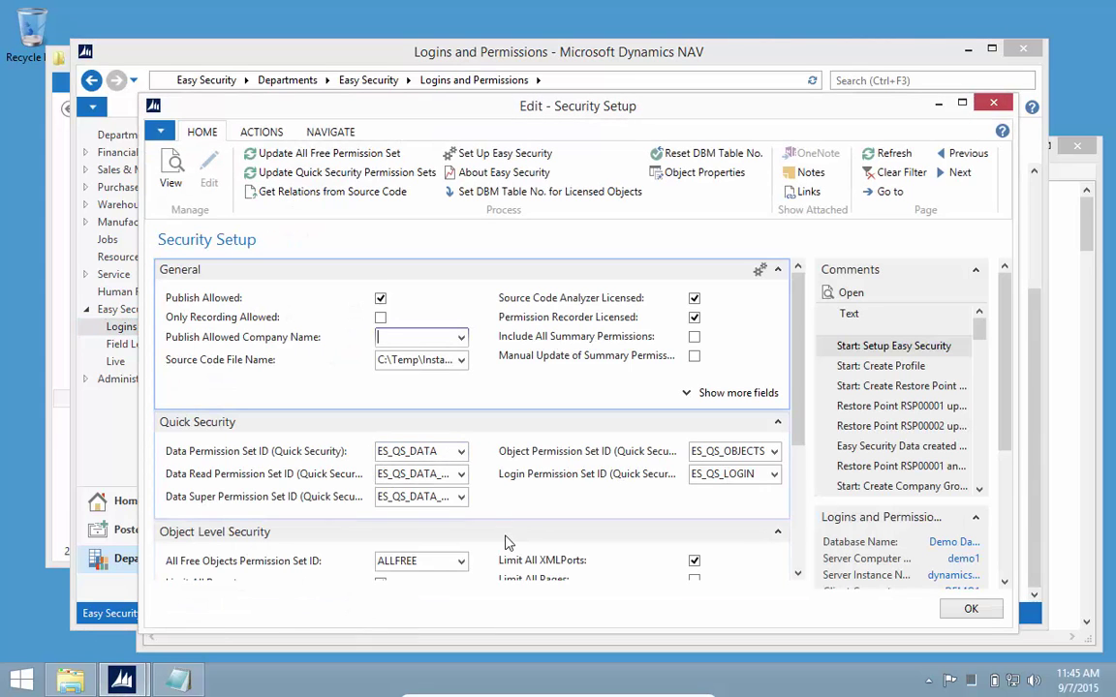
{"action": "scroll", "coordinate": [510, 542], "scroll_direction": "down", "scroll_amount": 3}
{"action": "left_click", "coordinate": [461, 353]}
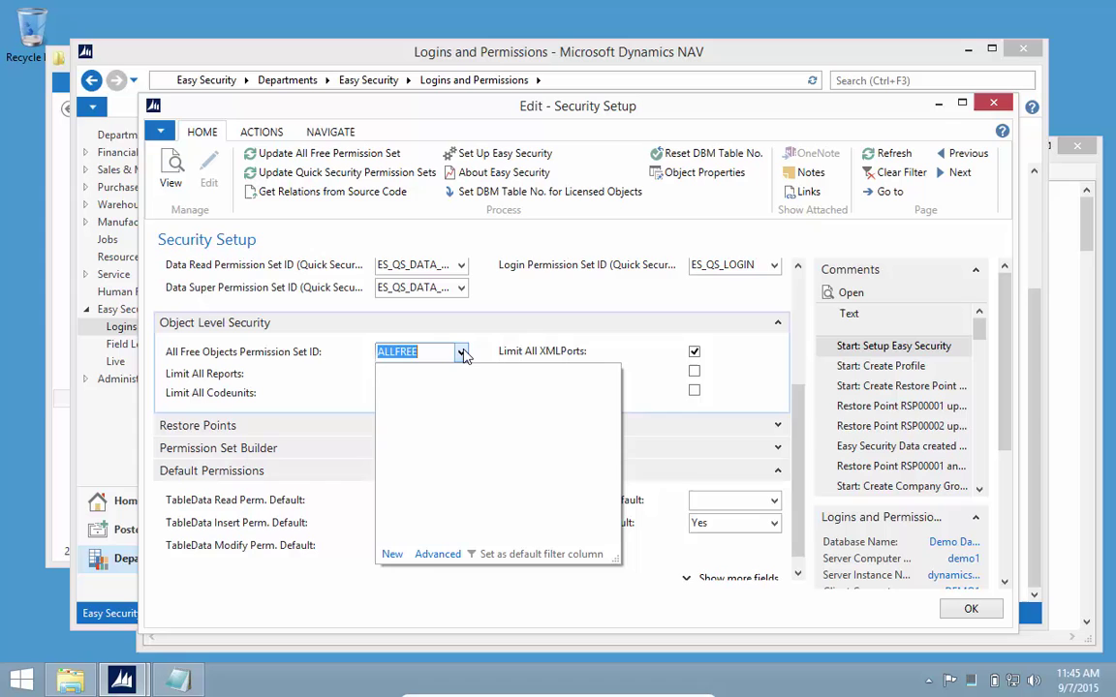
{"action": "left_click", "coordinate": [436, 557]}
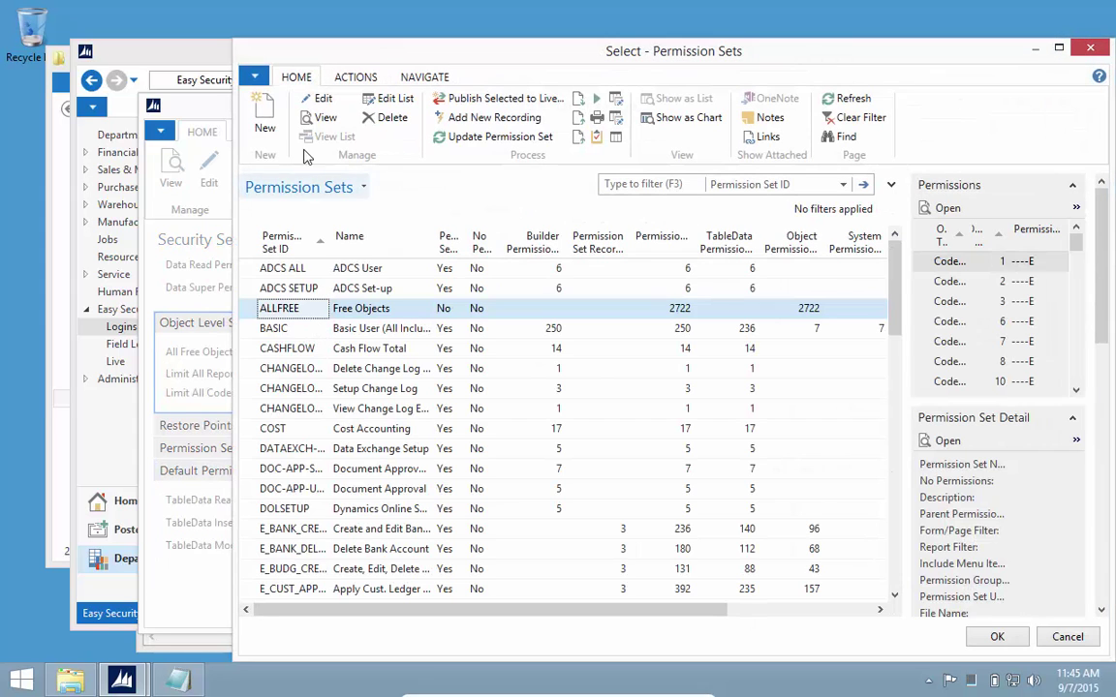
Rename the ALLFREE permission set's ID to ES_TECH_ALLOBJFREE by pasting the copied value, and close its card.
{"action": "left_click", "coordinate": [323, 100]}
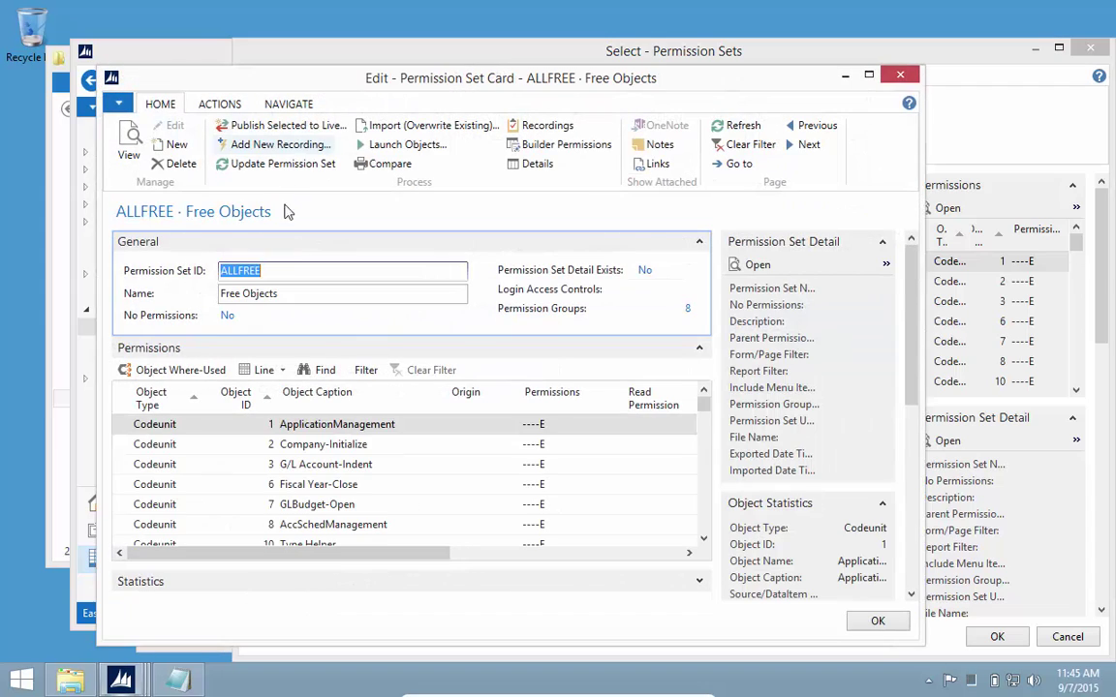
{"action": "key", "text": "ctrl+v"}
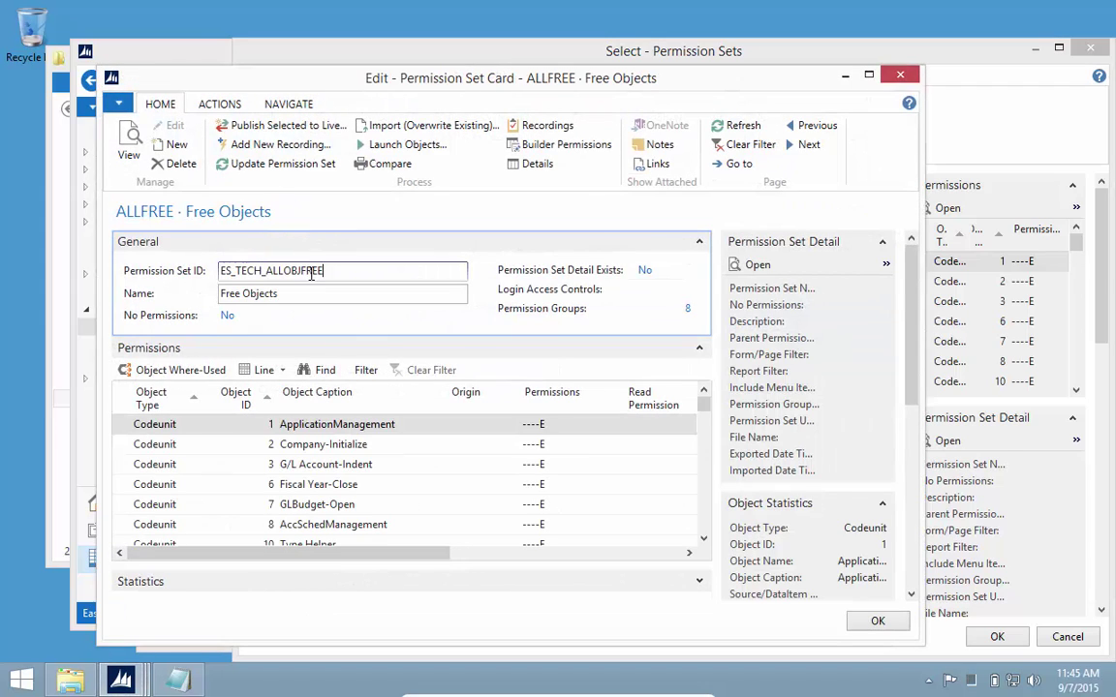
{"action": "key", "text": "Tab"}
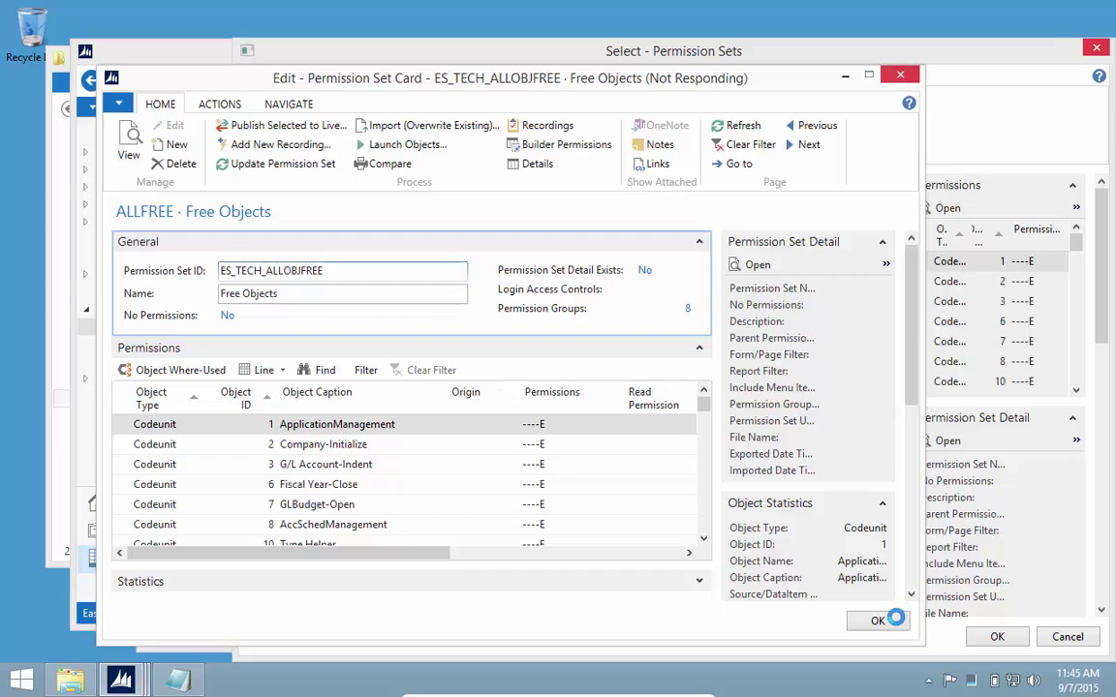
{"action": "left_click", "coordinate": [885, 621]}
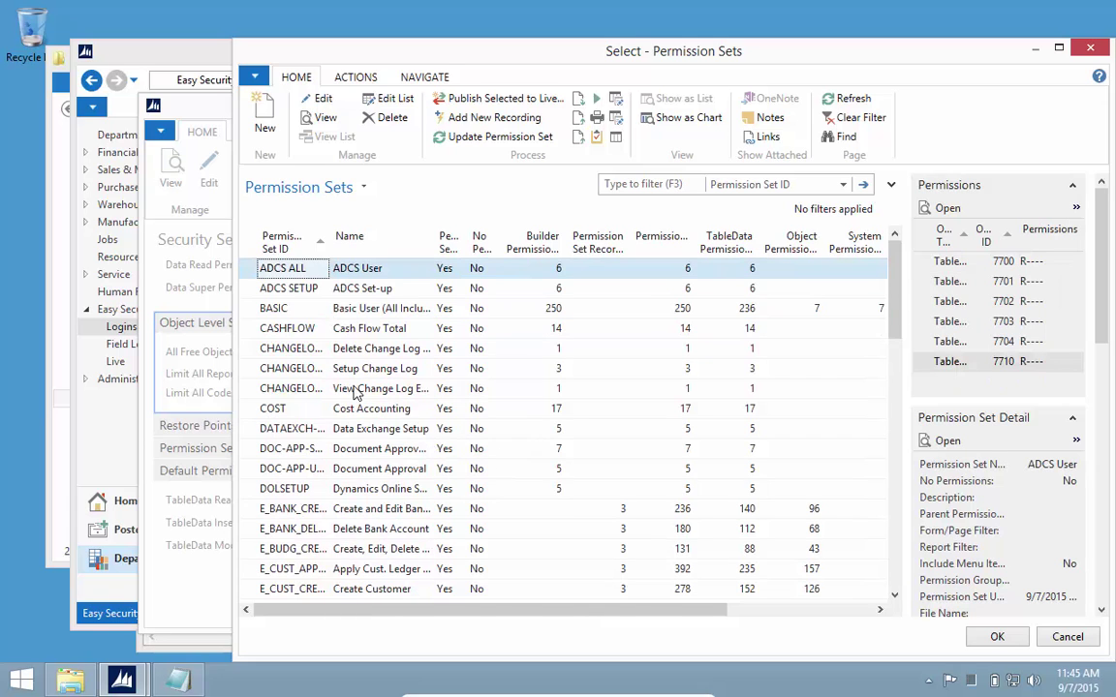
Set All Free Objects Permission Set ID to ES_TECH_ALLOBJFREE under Object Level Security, and close Security Setup.
{"action": "key", "text": "Return"}
{"action": "key", "text": "ctrl+v"}
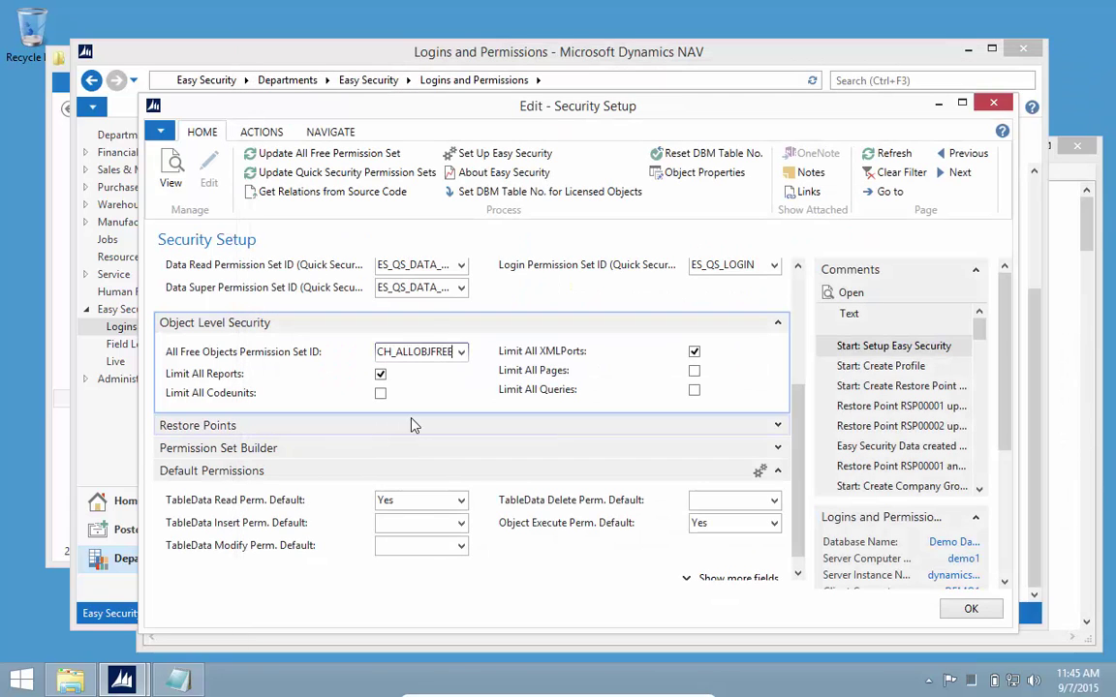
{"action": "key", "text": "Tab"}
{"action": "left_click", "coordinate": [461, 352]}
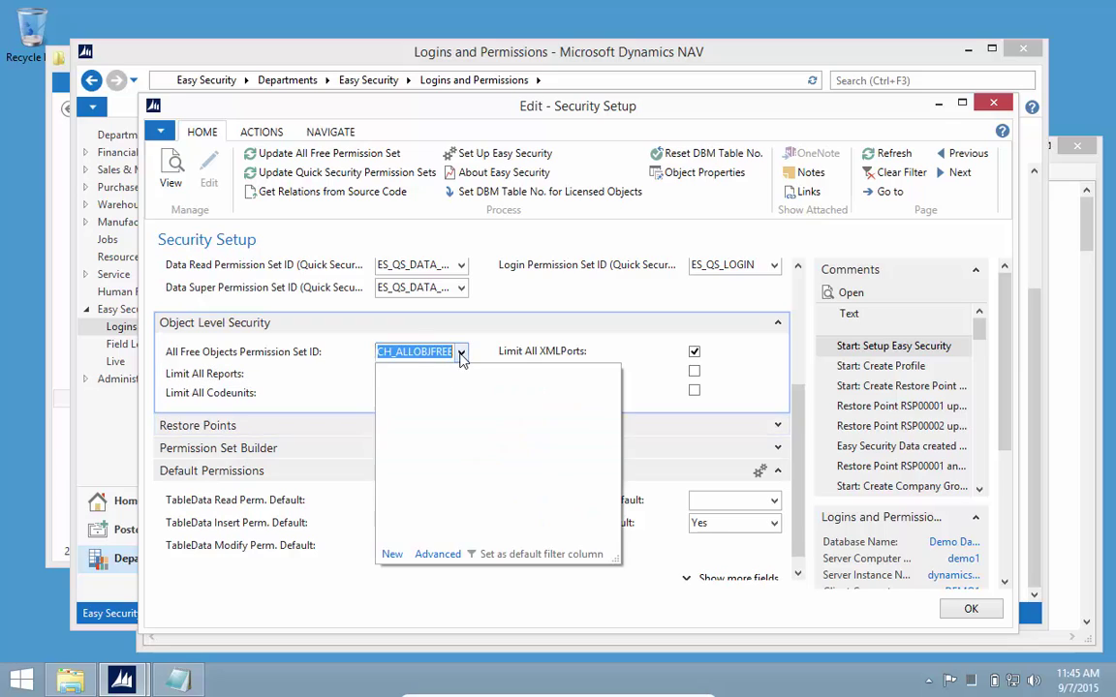
{"action": "key", "text": "Escape"}
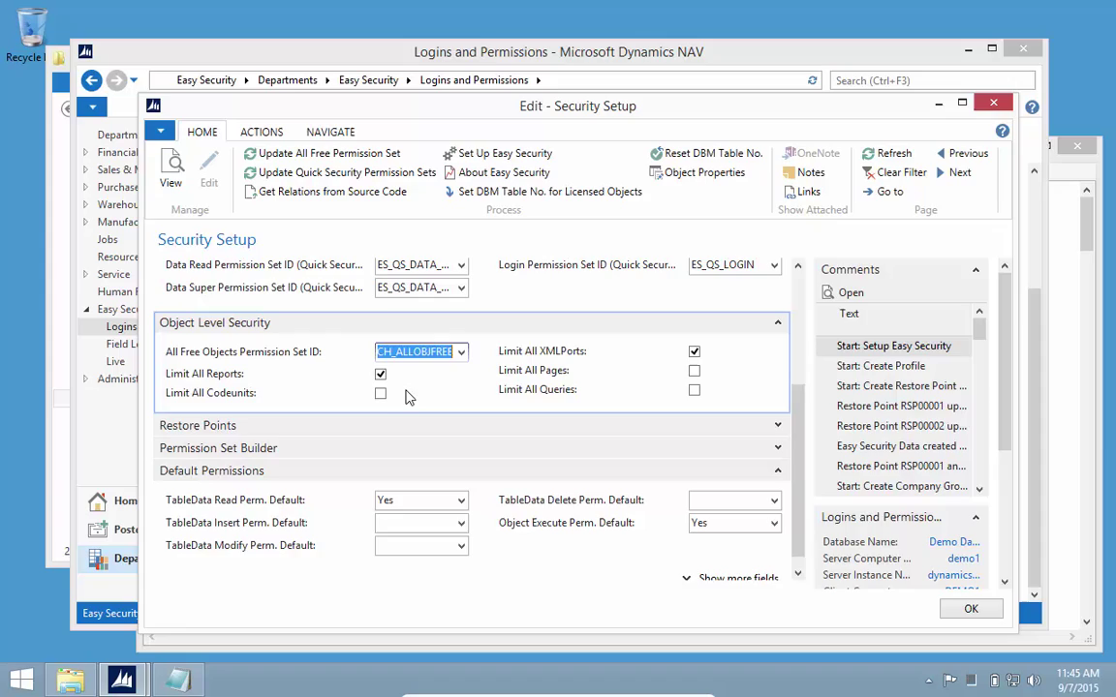
{"action": "key", "text": "Escape"}
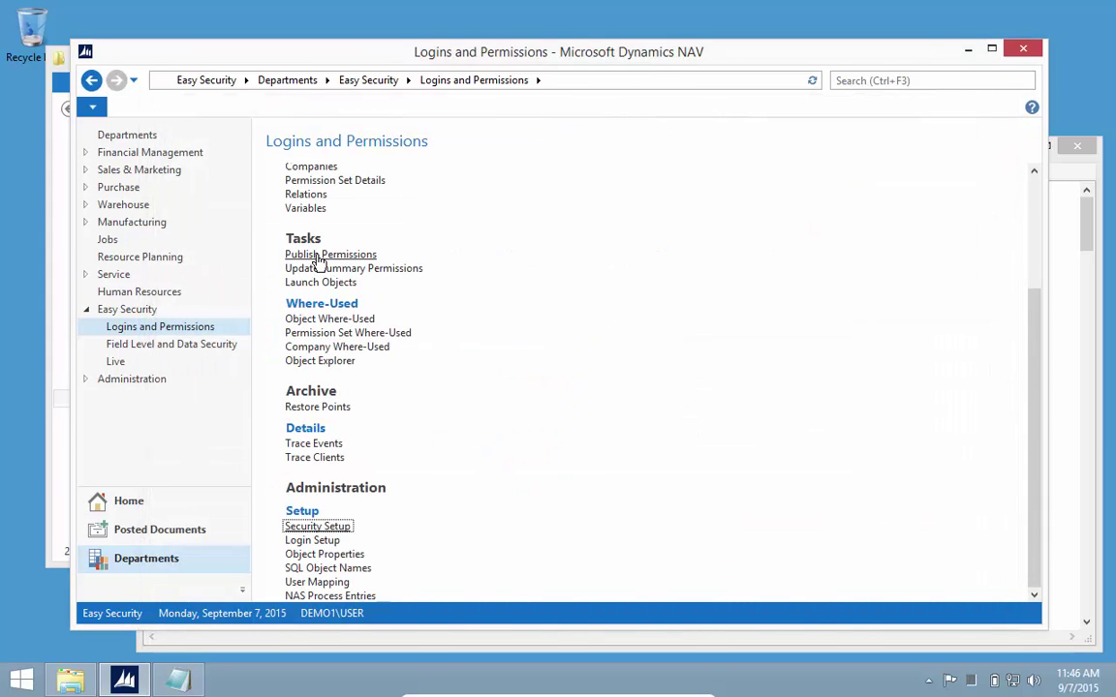
Open Easy Security's Field Level and Data Security page.
{"action": "scroll", "coordinate": [535, 283], "scroll_direction": "up", "scroll_amount": 3}
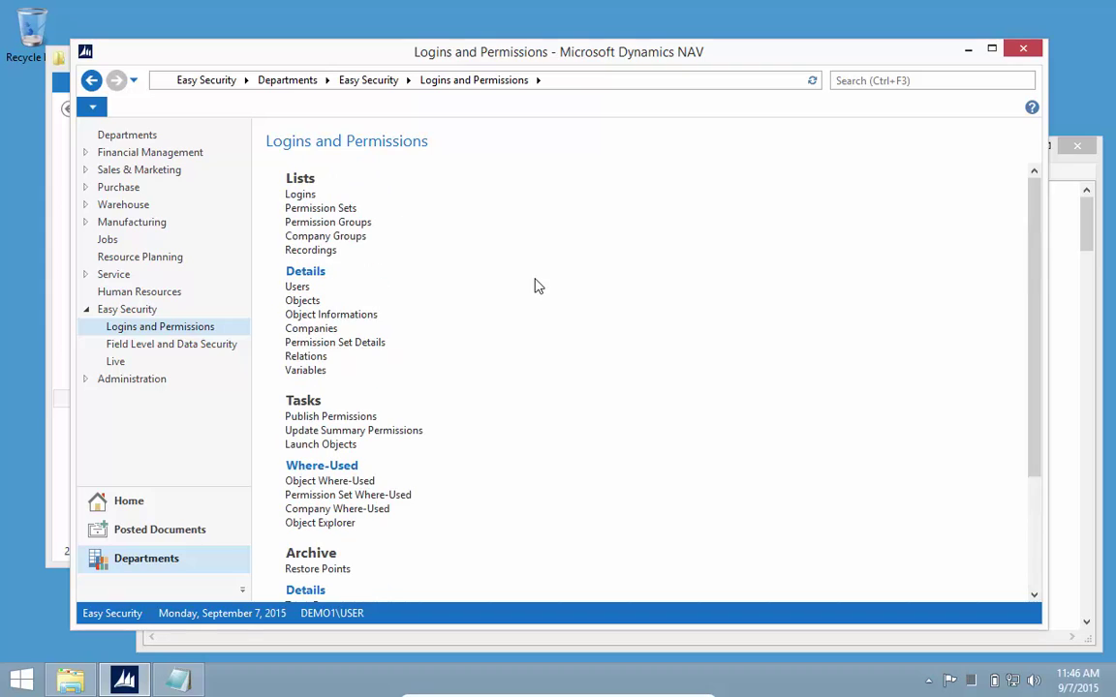
{"action": "scroll", "coordinate": [499, 470], "scroll_direction": "down", "scroll_amount": 3}
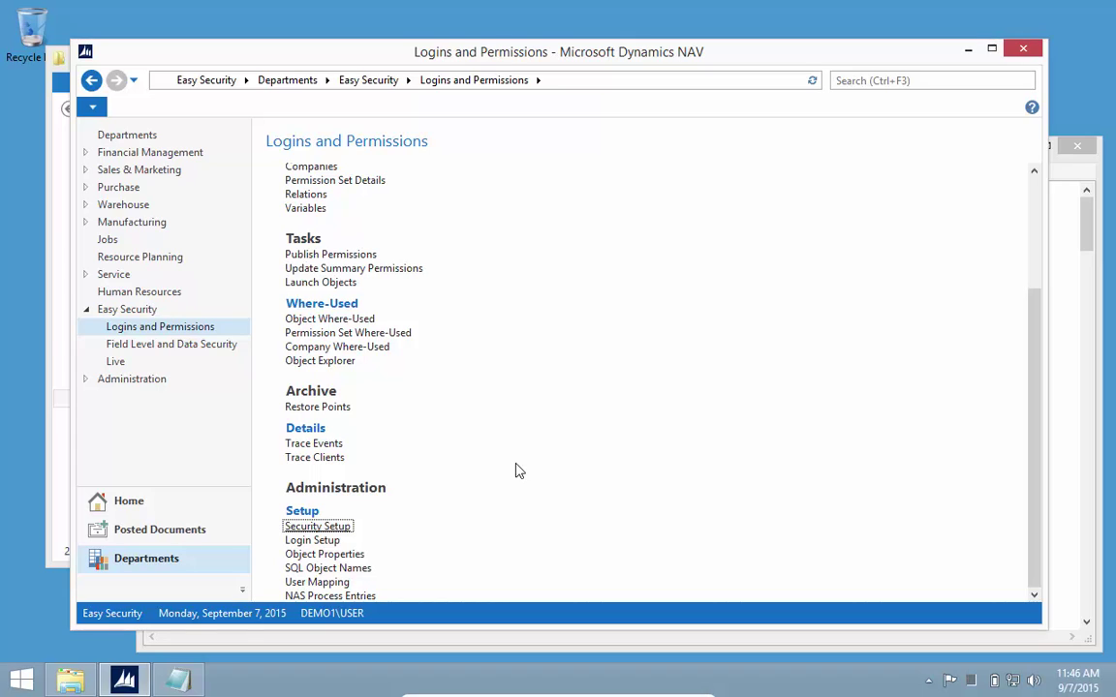
{"action": "left_click", "coordinate": [148, 346]}
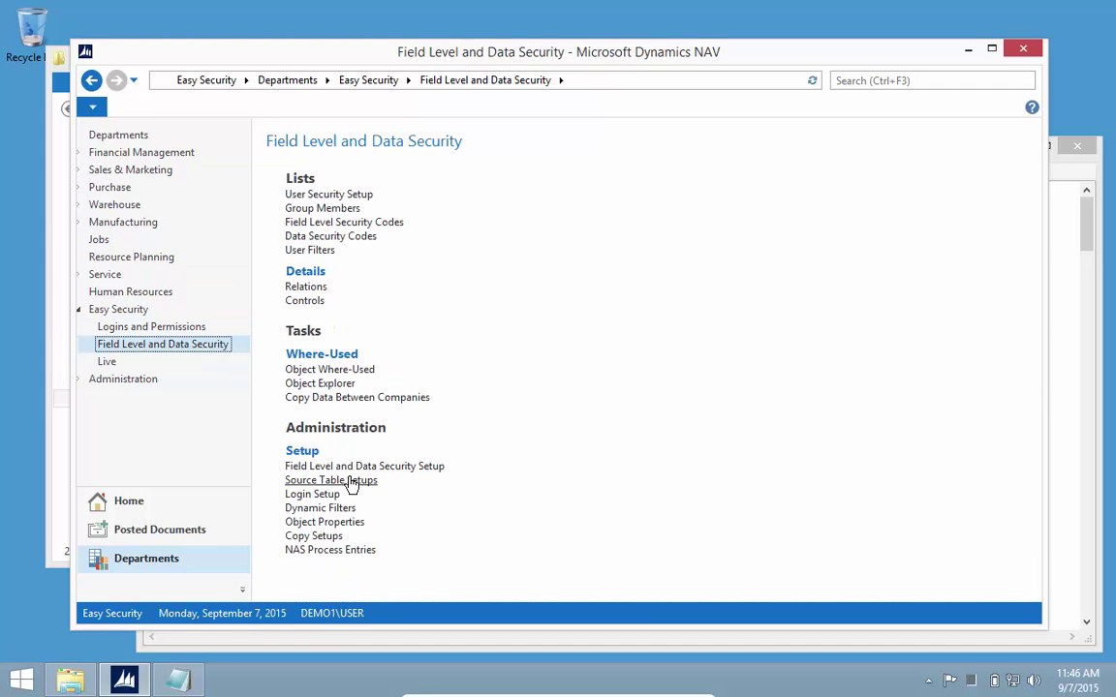